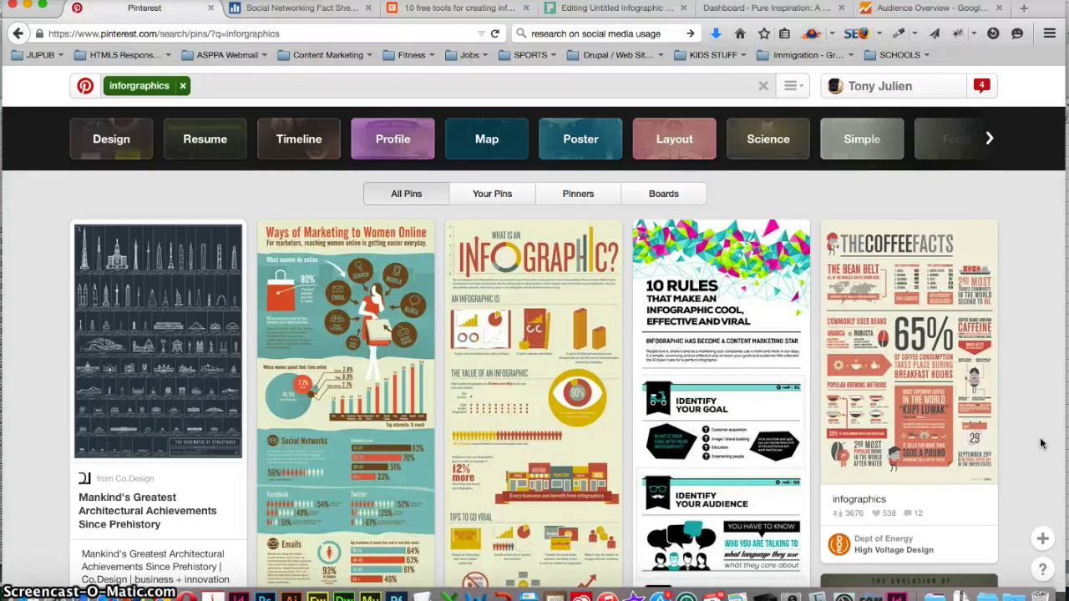
- Remove the 'infographics' search tag to return to the Pinterest home feed
{"action": "left_click", "coordinate": [182, 85]}
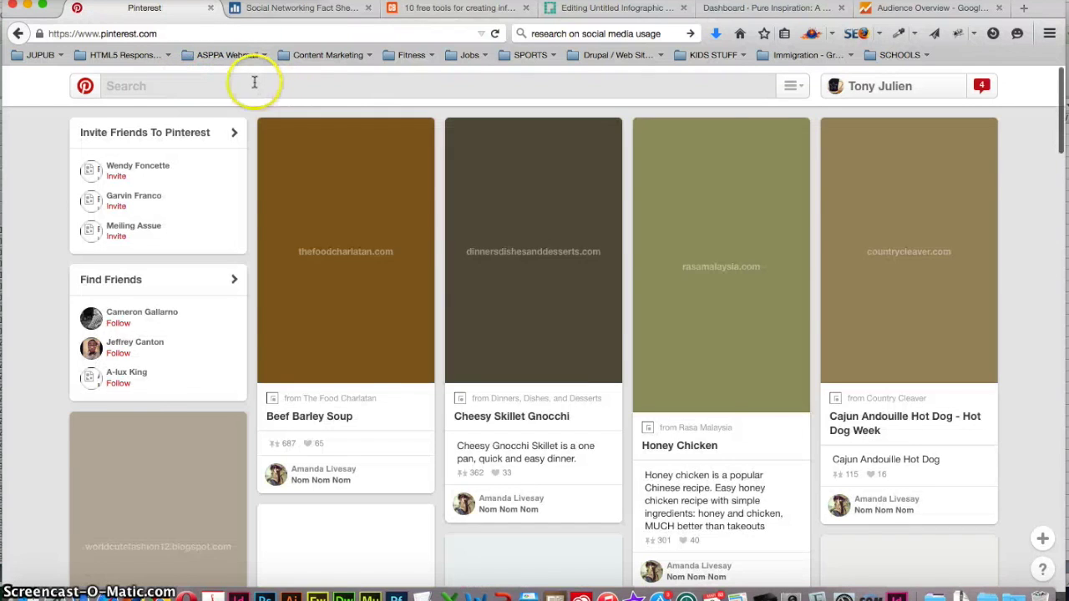
- Rerun the recent 'inforgraphics' search and scroll through the pins
{"action": "left_click", "coordinate": [255, 84]}
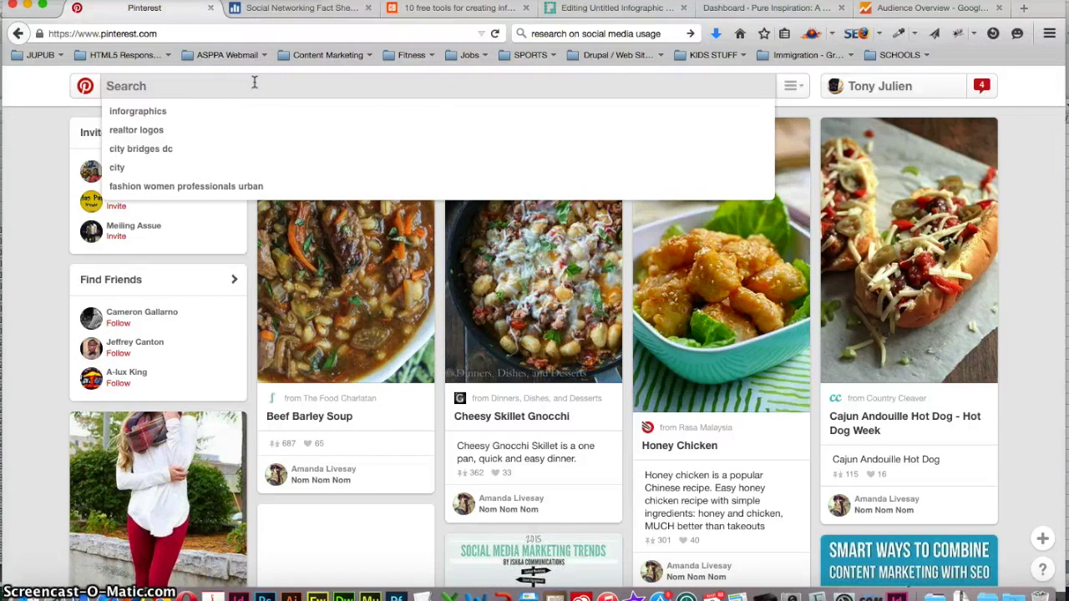
{"action": "left_click", "coordinate": [157, 111]}
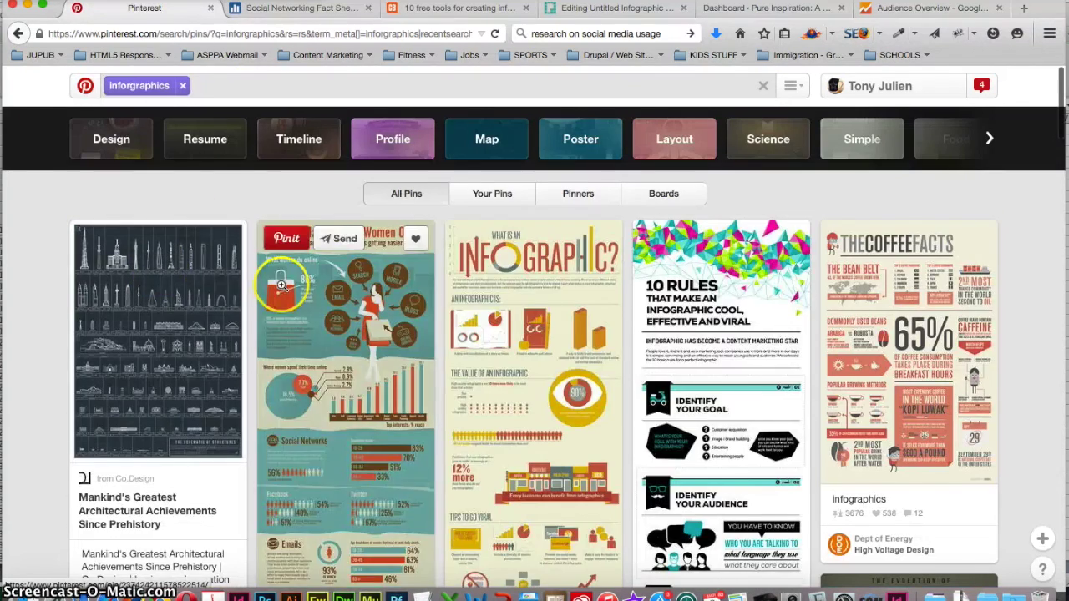
{"action": "scroll", "coordinate": [649, 372], "scroll_direction": "down", "scroll_amount": 5}
{"action": "scroll", "coordinate": [648, 373], "scroll_direction": "down", "scroll_amount": 5}
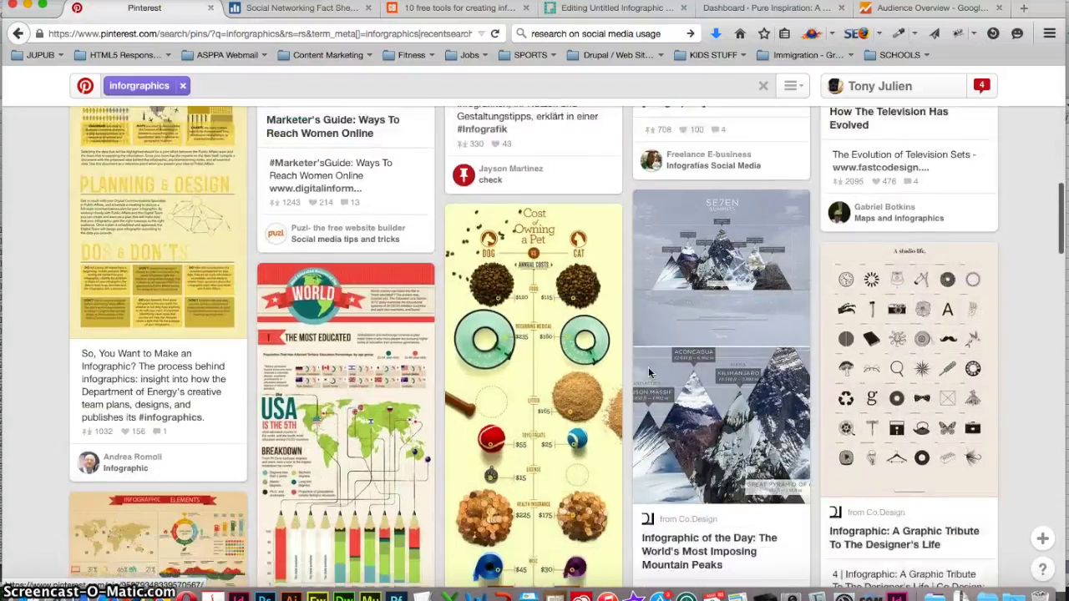
{"action": "scroll", "coordinate": [648, 367], "scroll_direction": "up", "scroll_amount": 10}
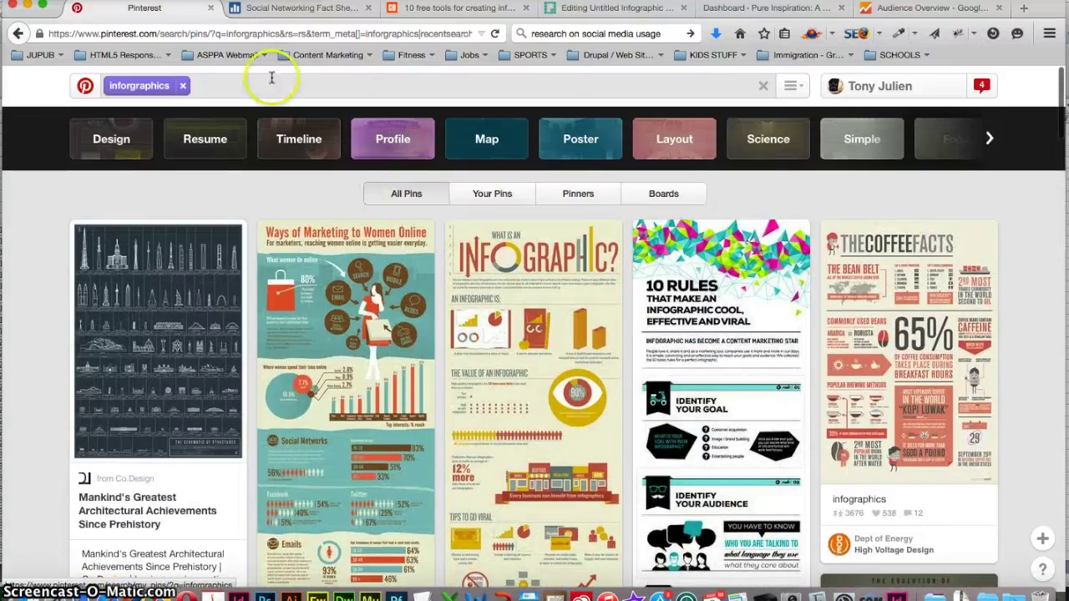
- Refine the search to 'infographics sports', then replace sports with 'food'
{"action": "left_click", "coordinate": [210, 87]}
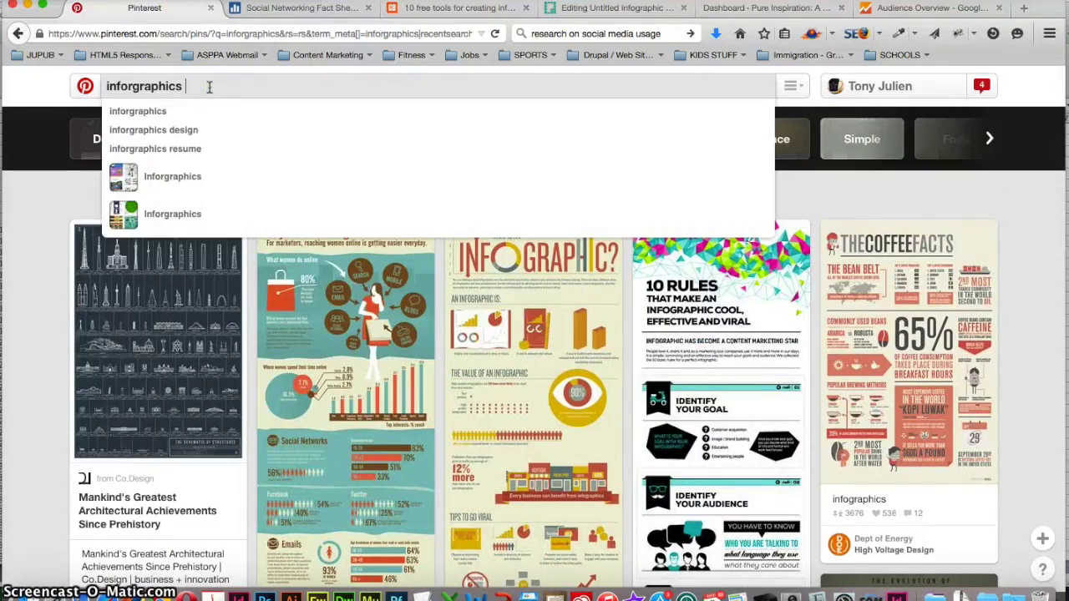
{"action": "type", "text": "sports"}
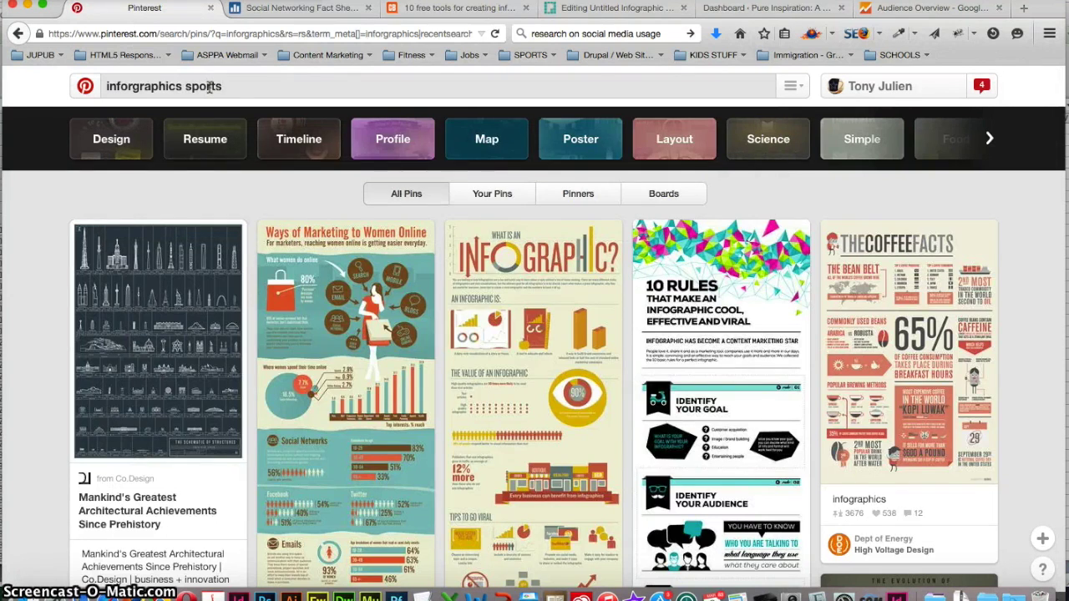
{"action": "key", "text": "Return"}
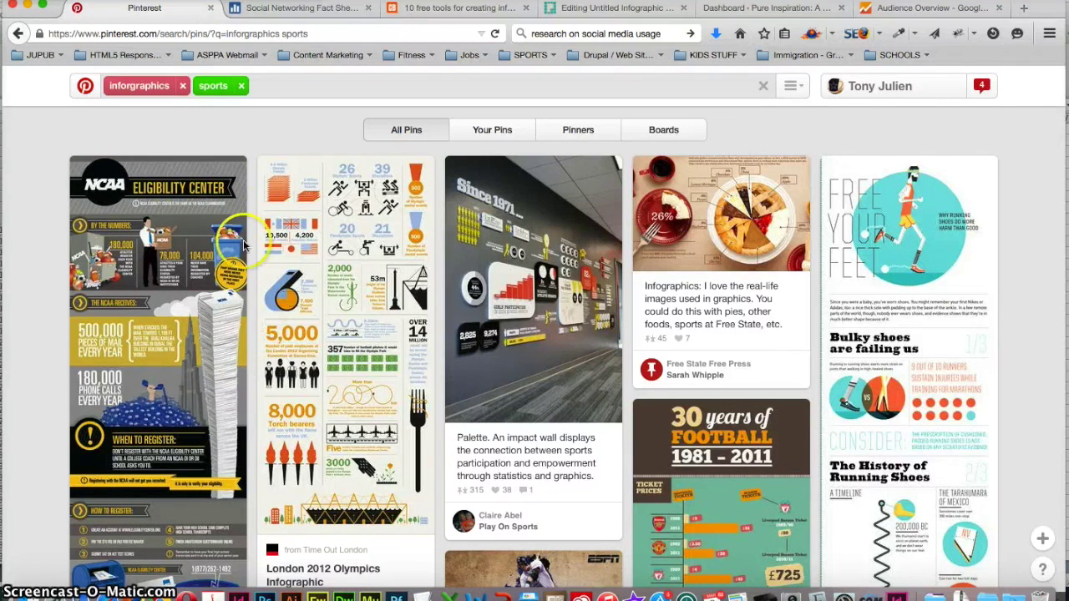
{"action": "left_click", "coordinate": [240, 86]}
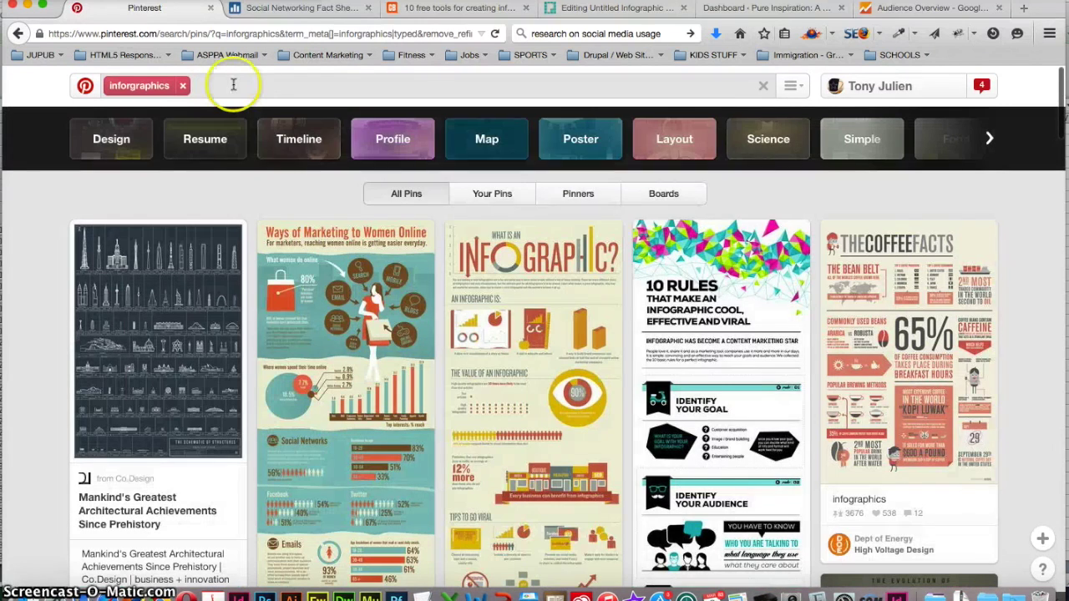
{"action": "left_click", "coordinate": [217, 86]}
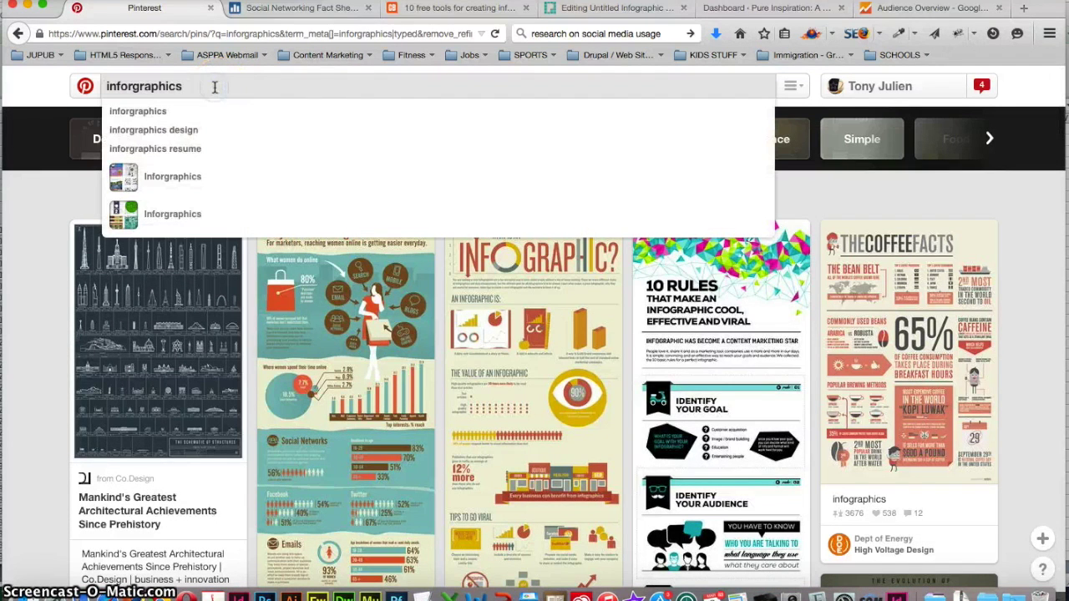
{"action": "type", "text": " food"}
{"action": "key", "text": "Return"}
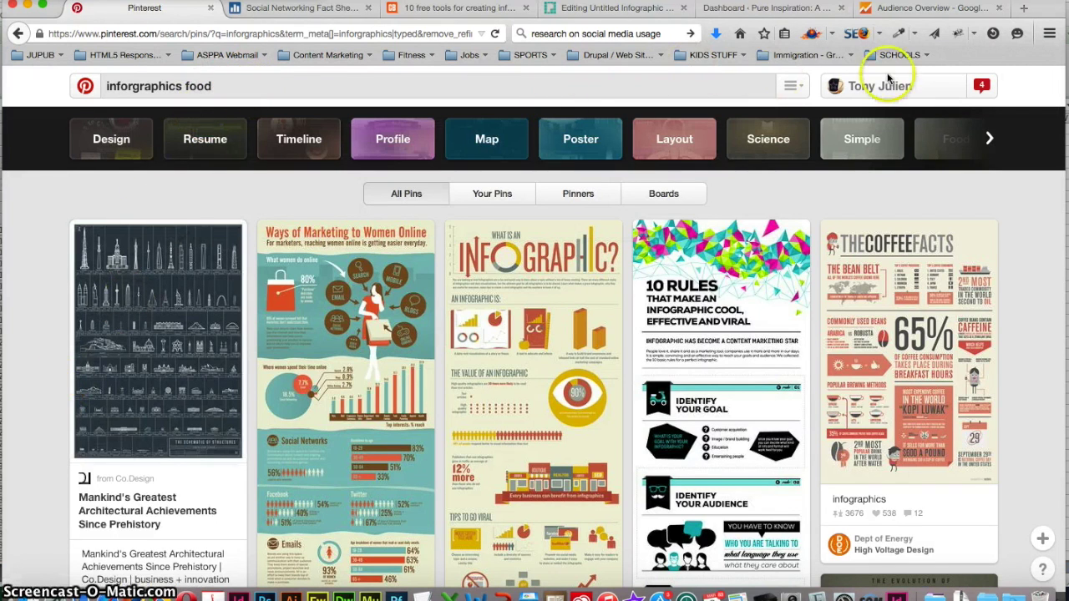
{"action": "key", "text": "Return"}
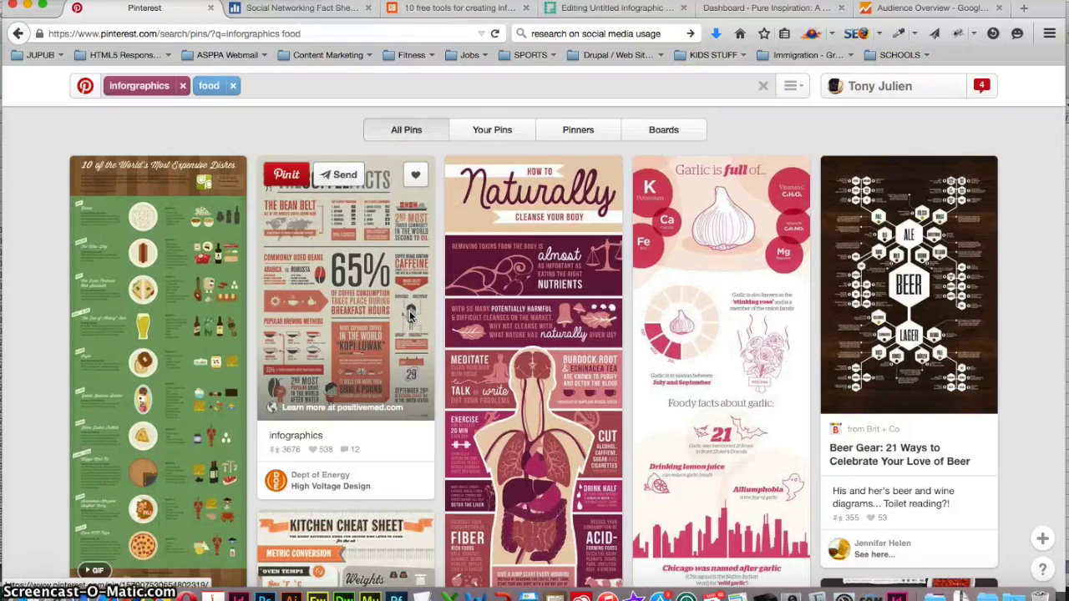
{"action": "scroll", "coordinate": [410, 316], "scroll_direction": "down", "scroll_amount": 1}
{"action": "scroll", "coordinate": [410, 316], "scroll_direction": "down", "scroll_amount": 4}
{"action": "scroll", "coordinate": [410, 316], "scroll_direction": "down", "scroll_amount": 1}
{"action": "scroll", "coordinate": [410, 315], "scroll_direction": "down", "scroll_amount": 3}
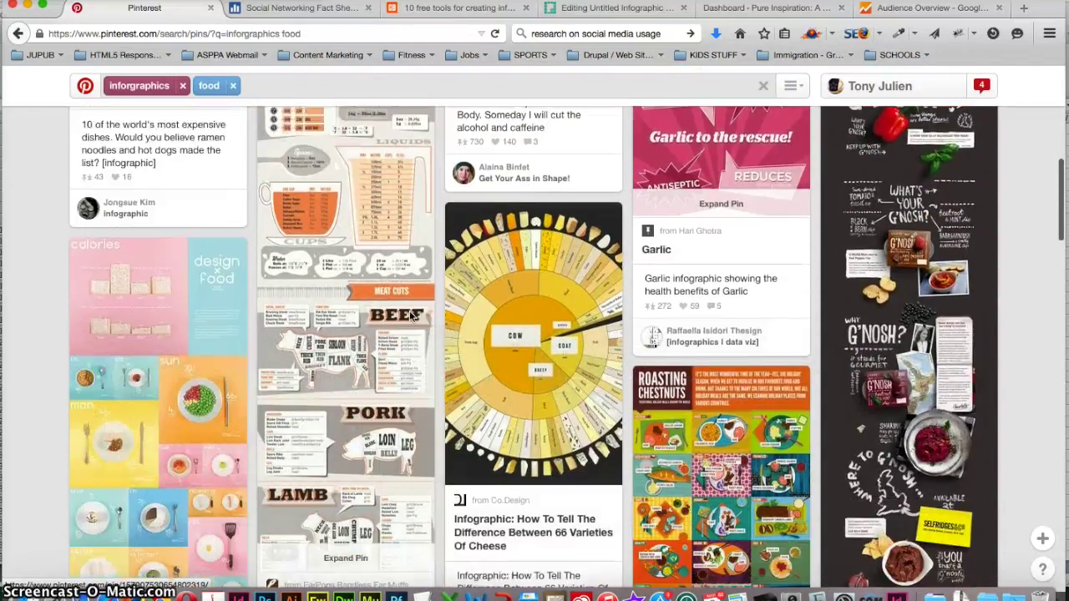
{"action": "scroll", "coordinate": [410, 316], "scroll_direction": "down", "scroll_amount": 1}
{"action": "scroll", "coordinate": [410, 316], "scroll_direction": "down", "scroll_amount": 2}
{"action": "scroll", "coordinate": [410, 316], "scroll_direction": "down", "scroll_amount": 2}
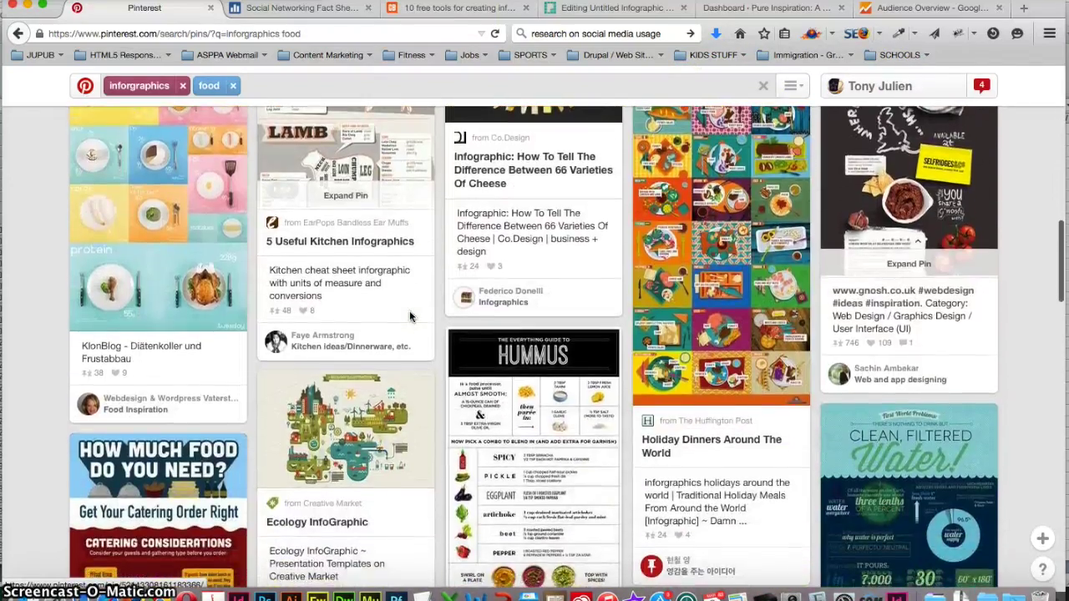
{"action": "scroll", "coordinate": [410, 316], "scroll_direction": "down", "scroll_amount": 3}
{"action": "scroll", "coordinate": [410, 316], "scroll_direction": "down", "scroll_amount": 1}
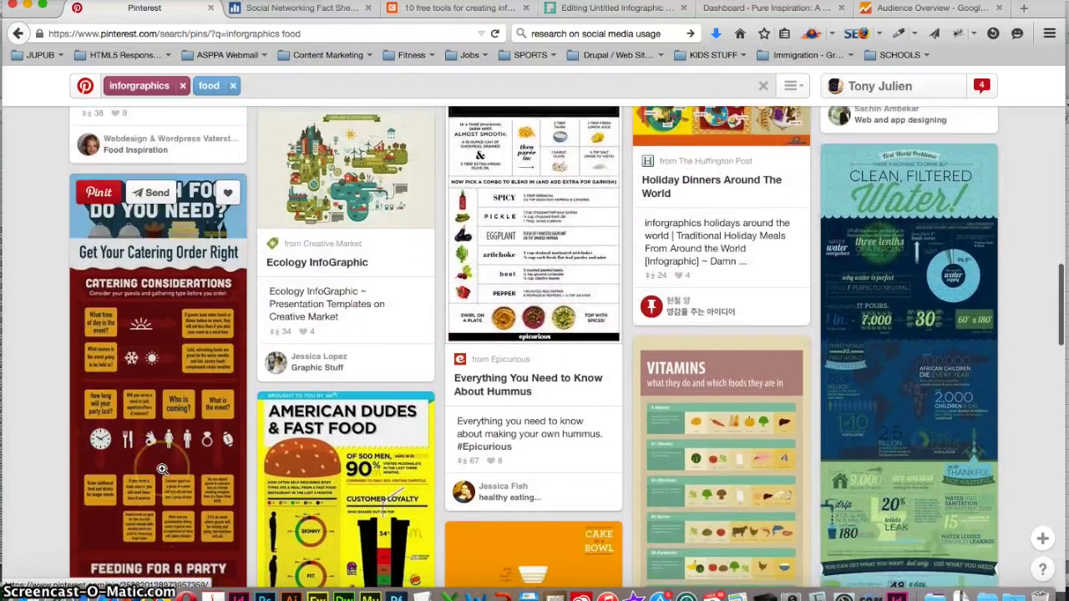
{"action": "scroll", "coordinate": [162, 469], "scroll_direction": "down", "scroll_amount": 2}
{"action": "scroll", "coordinate": [162, 469], "scroll_direction": "down", "scroll_amount": 1}
{"action": "scroll", "coordinate": [162, 470], "scroll_direction": "down", "scroll_amount": 1}
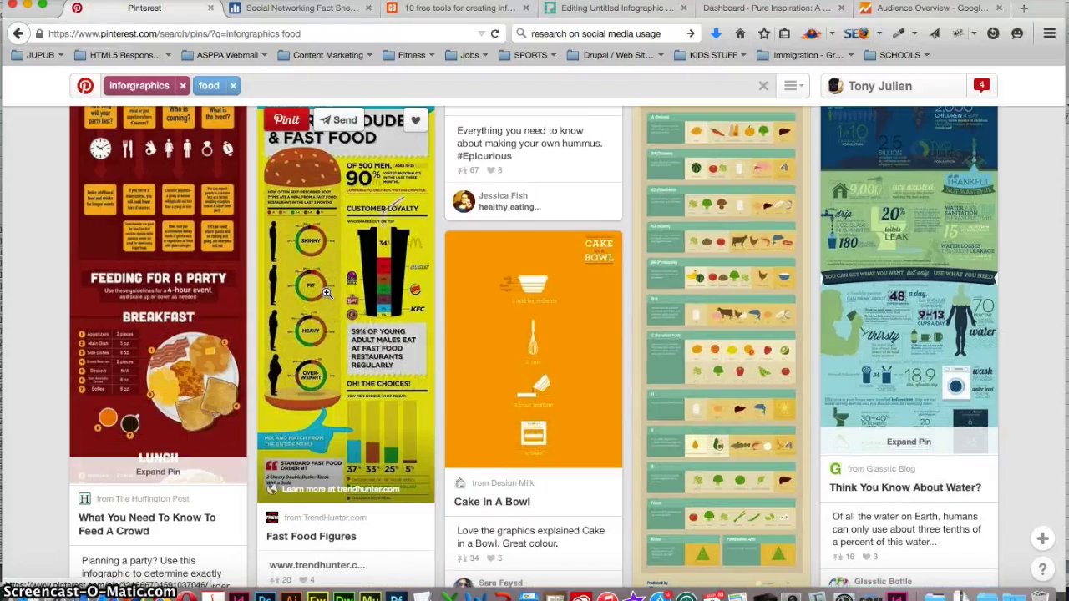
{"action": "scroll", "coordinate": [327, 292], "scroll_direction": "up", "scroll_amount": 1}
{"action": "scroll", "coordinate": [326, 292], "scroll_direction": "up", "scroll_amount": 2}
{"action": "scroll", "coordinate": [327, 293], "scroll_direction": "up", "scroll_amount": 3}
{"action": "scroll", "coordinate": [326, 292], "scroll_direction": "up", "scroll_amount": 2}
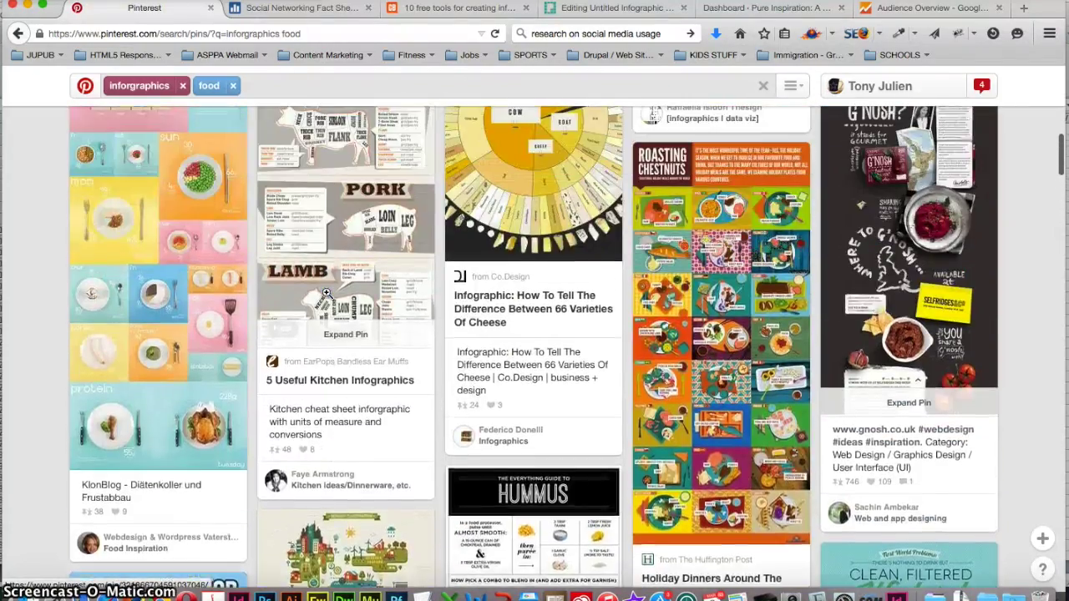
{"action": "scroll", "coordinate": [326, 292], "scroll_direction": "up", "scroll_amount": 3}
{"action": "scroll", "coordinate": [326, 293], "scroll_direction": "up", "scroll_amount": 3}
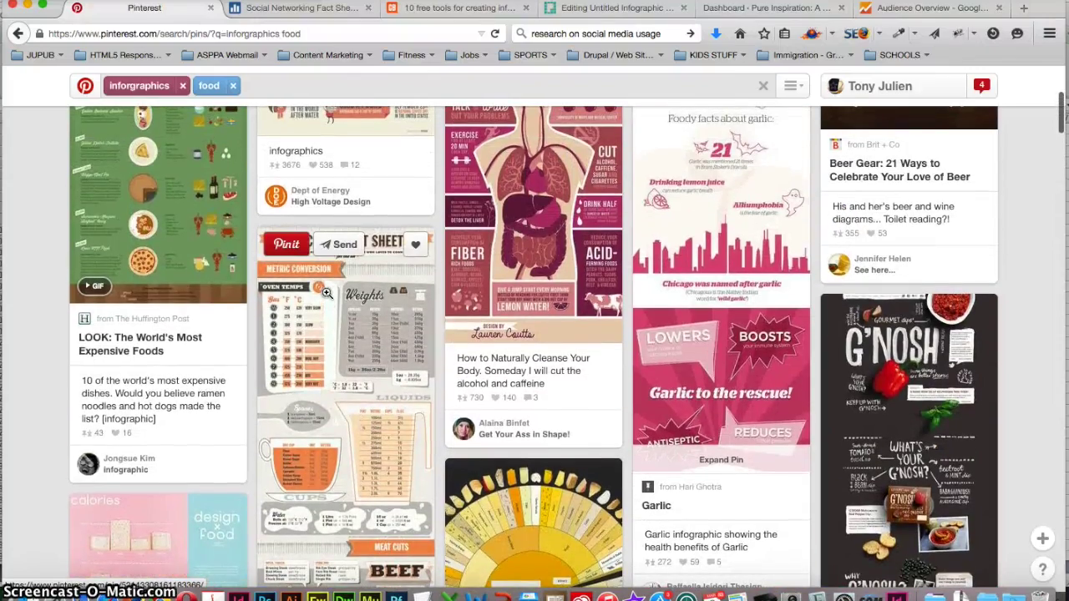
{"action": "scroll", "coordinate": [327, 293], "scroll_direction": "up", "scroll_amount": 2}
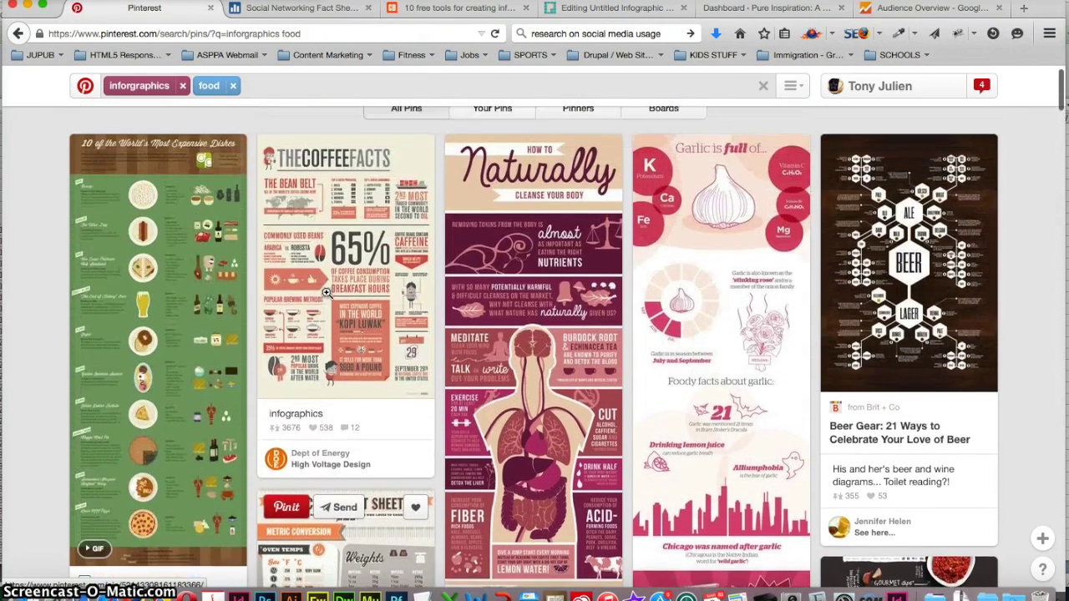
{"action": "scroll", "coordinate": [326, 292], "scroll_direction": "up", "scroll_amount": 1}
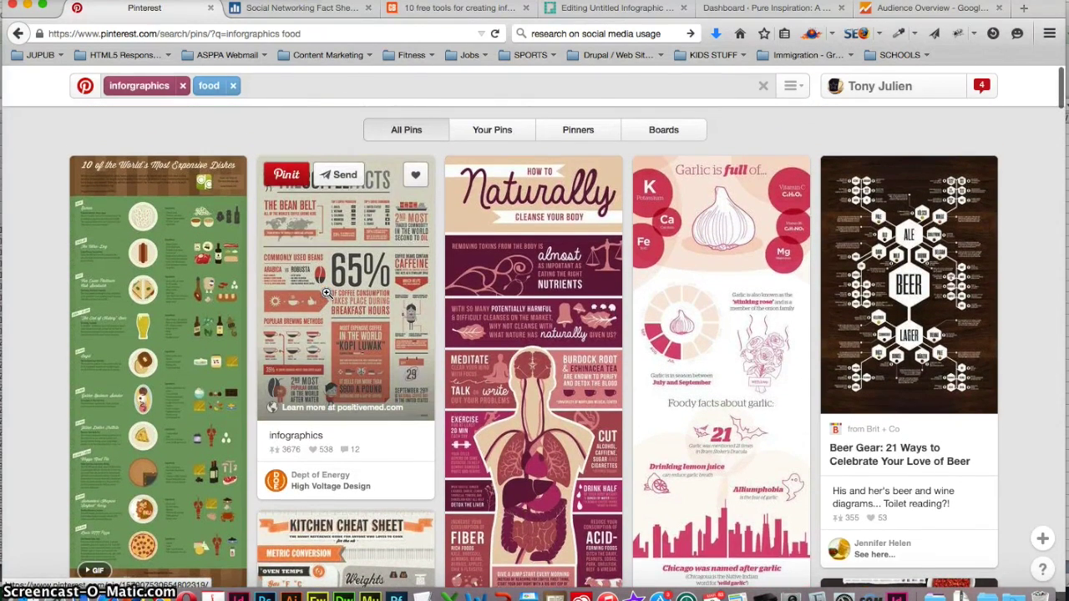
{"action": "left_click", "coordinate": [363, 374]}
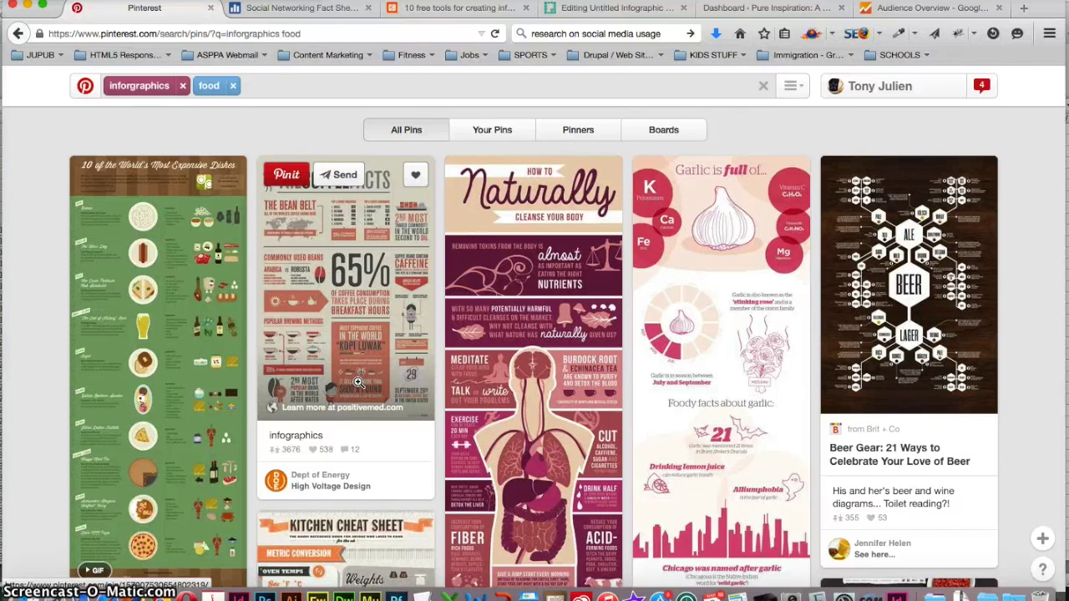
{"action": "scroll", "coordinate": [358, 382], "scroll_direction": "down", "scroll_amount": 5}
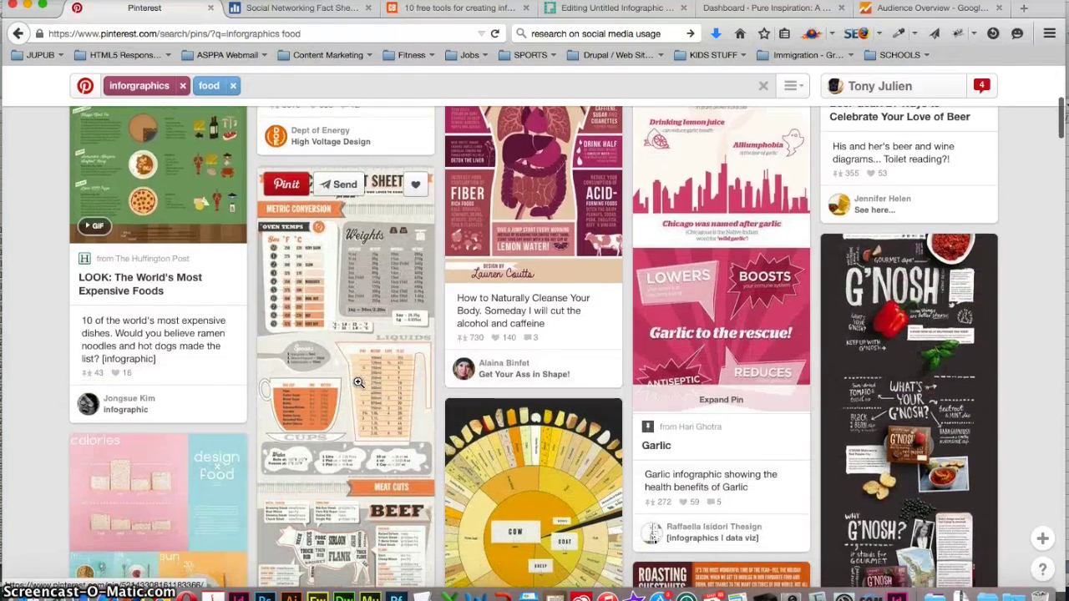
{"action": "scroll", "coordinate": [357, 382], "scroll_direction": "up", "scroll_amount": 5}
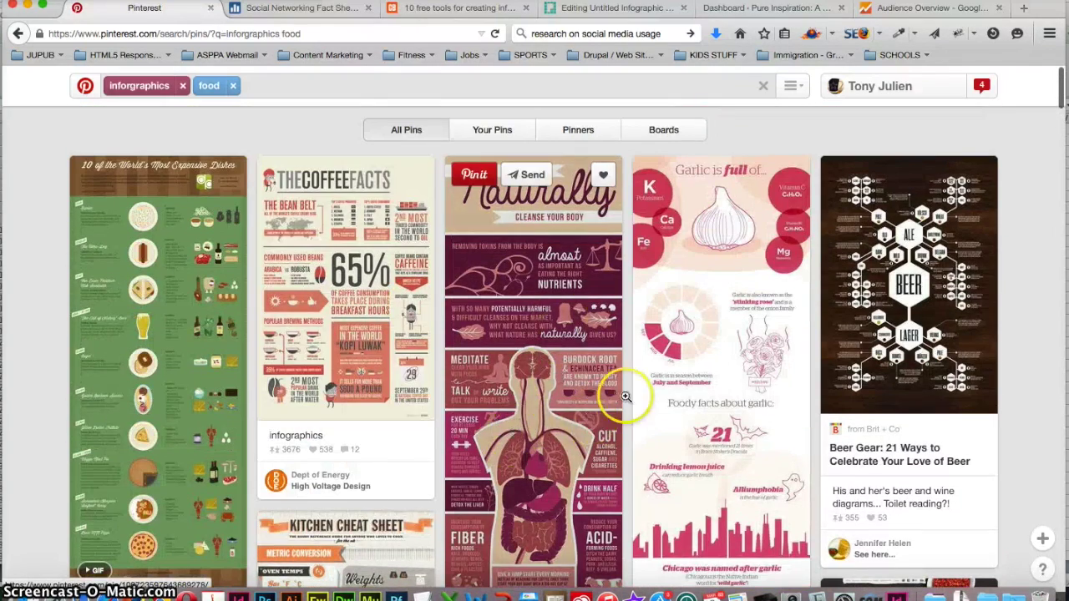
{"action": "mouse_move", "coordinate": [158, 367]}
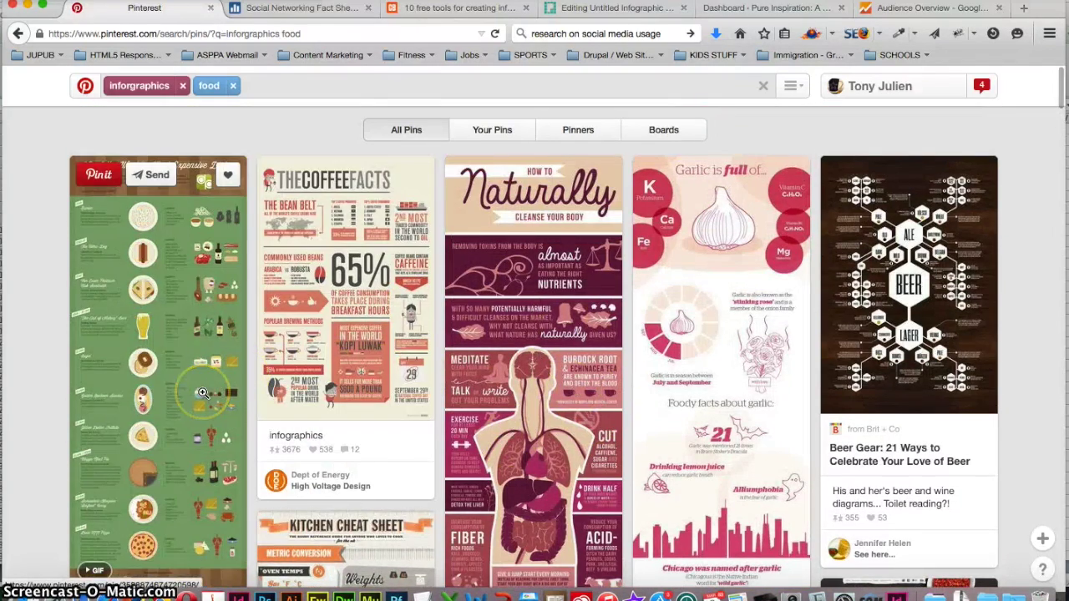
{"action": "scroll", "coordinate": [202, 393], "scroll_direction": "down", "scroll_amount": 3}
{"action": "scroll", "coordinate": [202, 392], "scroll_direction": "down", "scroll_amount": 2}
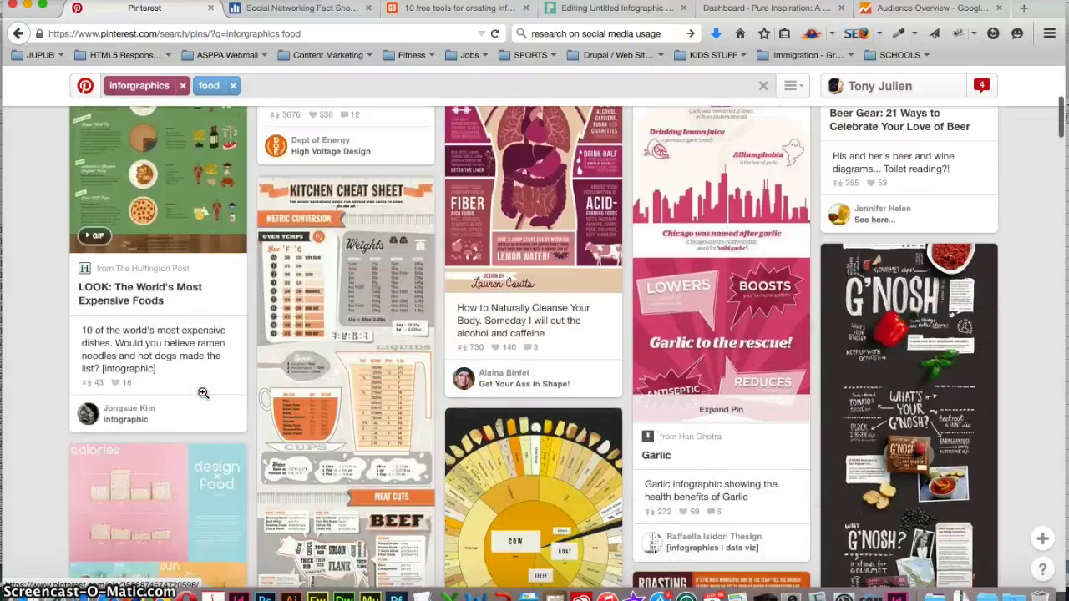
{"action": "scroll", "coordinate": [202, 392], "scroll_direction": "down", "scroll_amount": 2}
{"action": "scroll", "coordinate": [202, 392], "scroll_direction": "down", "scroll_amount": 3}
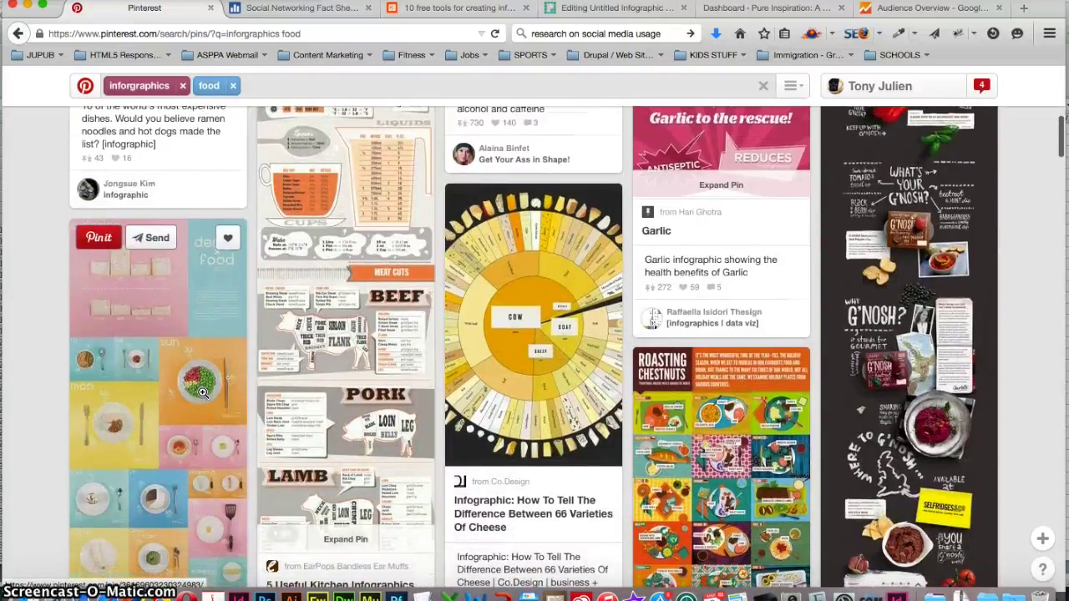
{"action": "scroll", "coordinate": [202, 392], "scroll_direction": "down", "scroll_amount": 3}
{"action": "scroll", "coordinate": [276, 417], "scroll_direction": "up", "scroll_amount": 1}
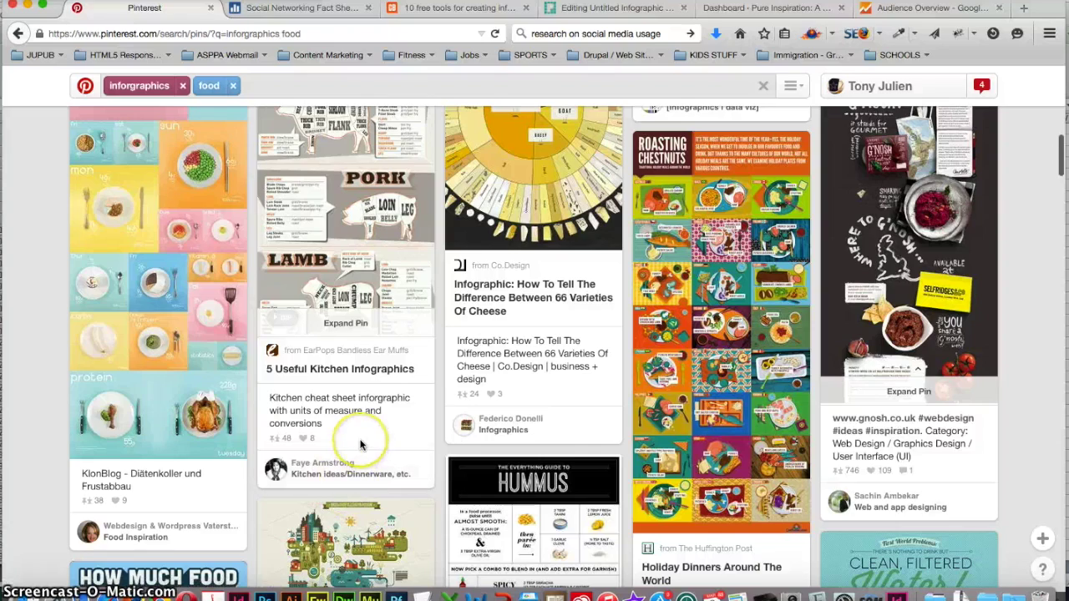
{"action": "scroll", "coordinate": [361, 445], "scroll_direction": "up", "scroll_amount": 10}
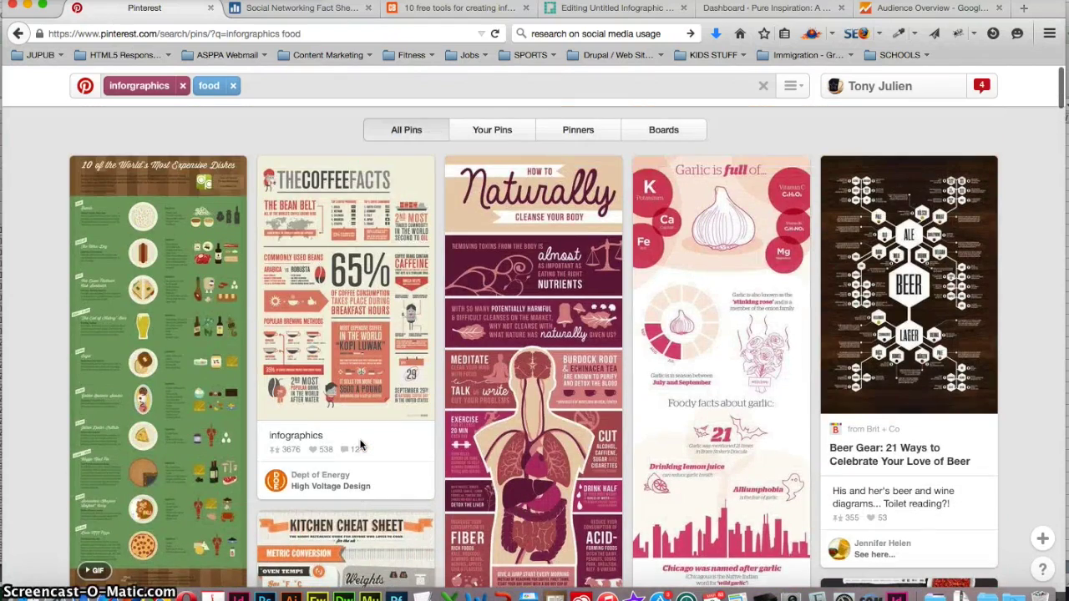
- Bring up the Pew Social Networking Fact Sheet and scroll through its usage tables
{"action": "left_click", "coordinate": [295, 17]}
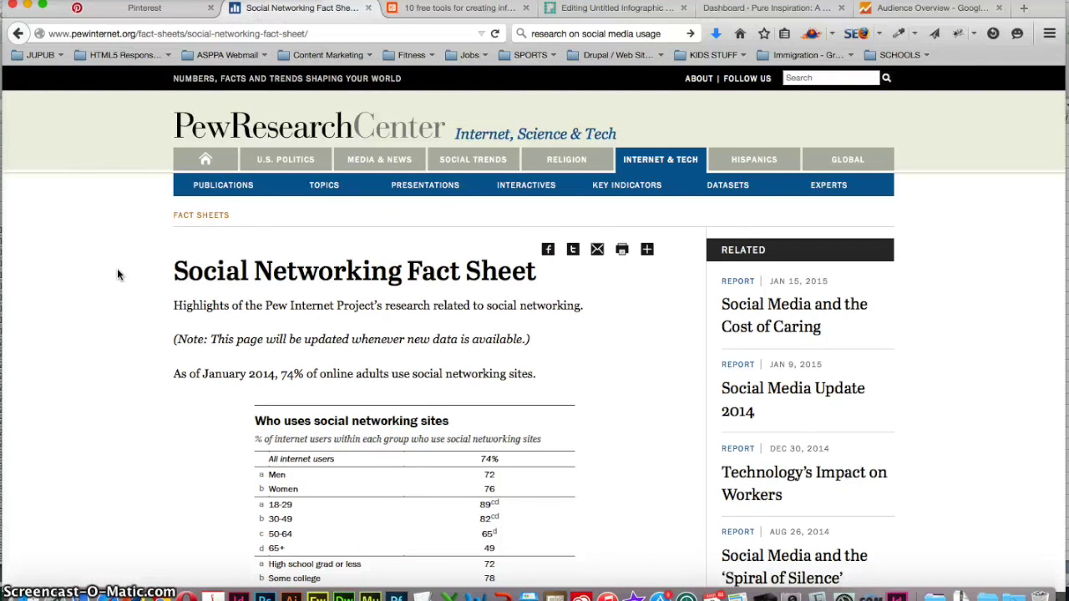
{"action": "scroll", "coordinate": [118, 273], "scroll_direction": "down", "scroll_amount": 3}
{"action": "scroll", "coordinate": [118, 271], "scroll_direction": "down", "scroll_amount": 2}
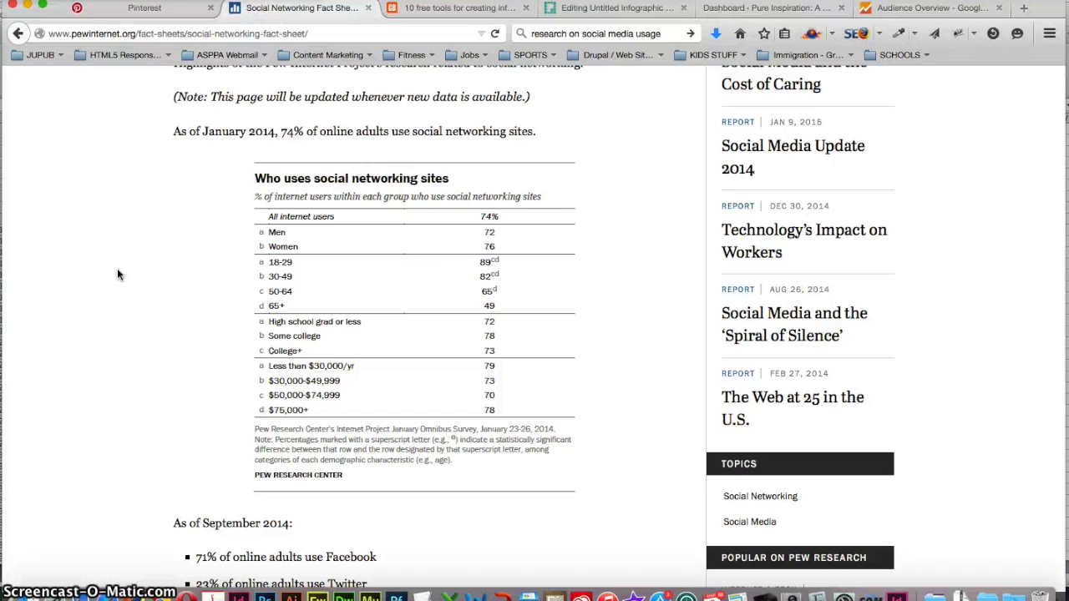
{"action": "scroll", "coordinate": [117, 274], "scroll_direction": "up", "scroll_amount": 5}
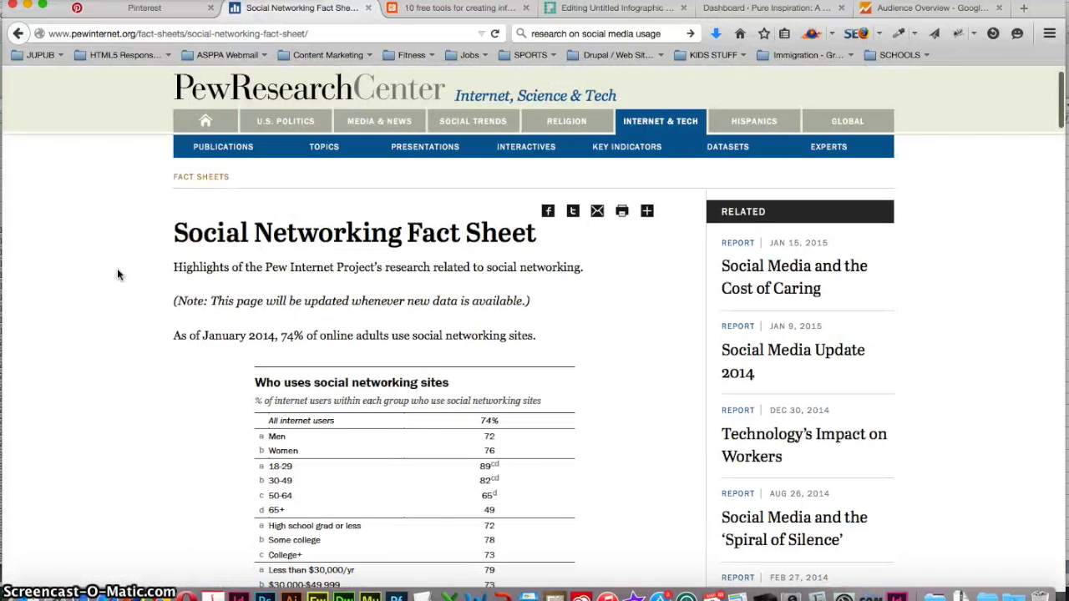
{"action": "scroll", "coordinate": [117, 274], "scroll_direction": "down", "scroll_amount": 1}
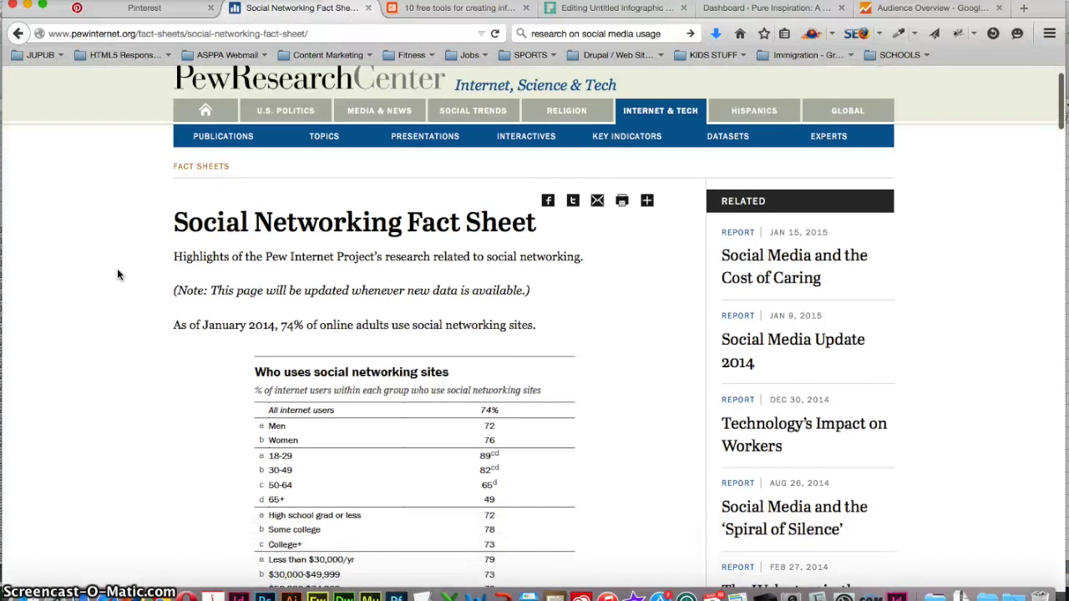
{"action": "scroll", "coordinate": [116, 274], "scroll_direction": "down", "scroll_amount": 1}
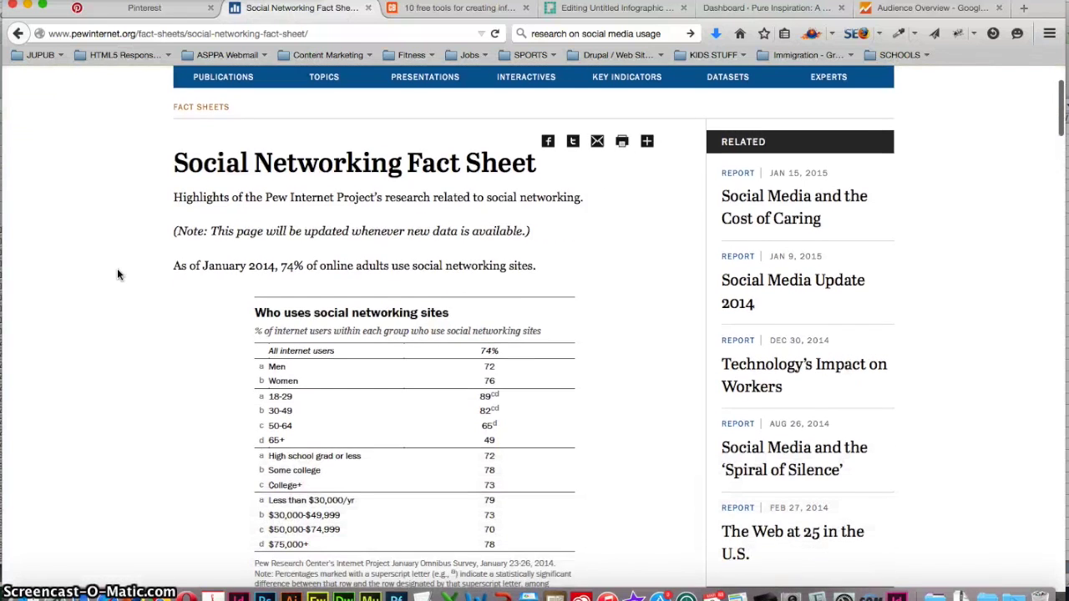
{"action": "scroll", "coordinate": [116, 274], "scroll_direction": "up", "scroll_amount": 2}
{"action": "scroll", "coordinate": [118, 274], "scroll_direction": "down", "scroll_amount": 2}
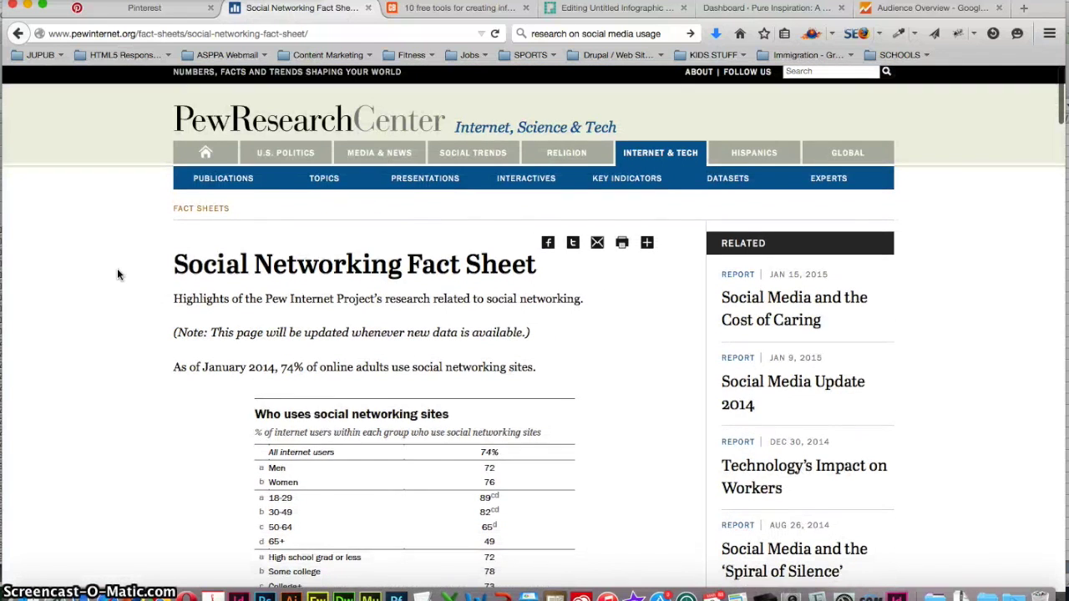
{"action": "scroll", "coordinate": [118, 274], "scroll_direction": "down", "scroll_amount": 2}
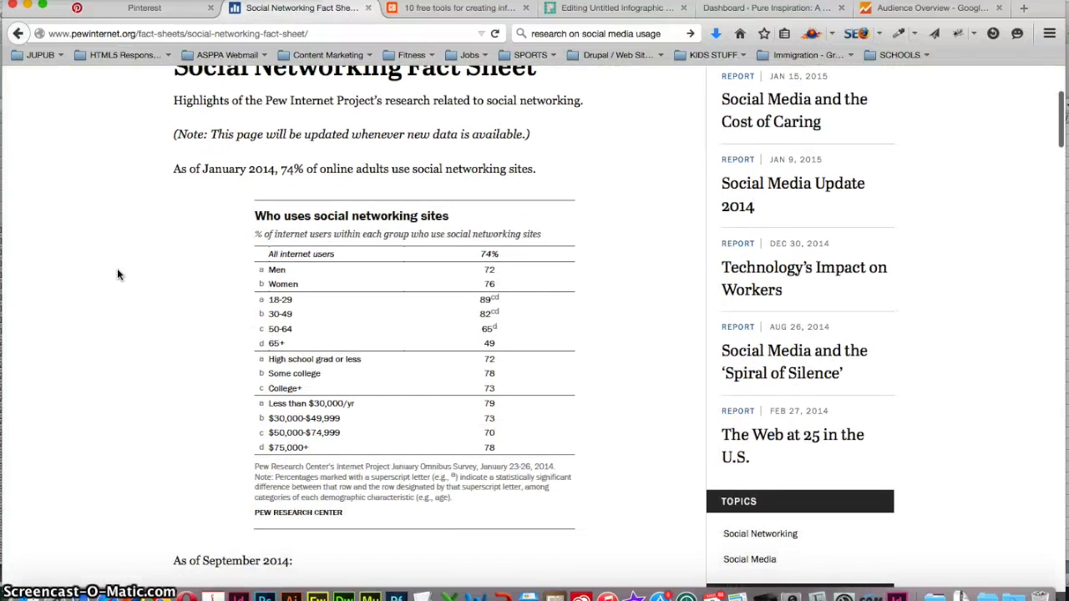
{"action": "scroll", "coordinate": [118, 273], "scroll_direction": "down", "scroll_amount": 3}
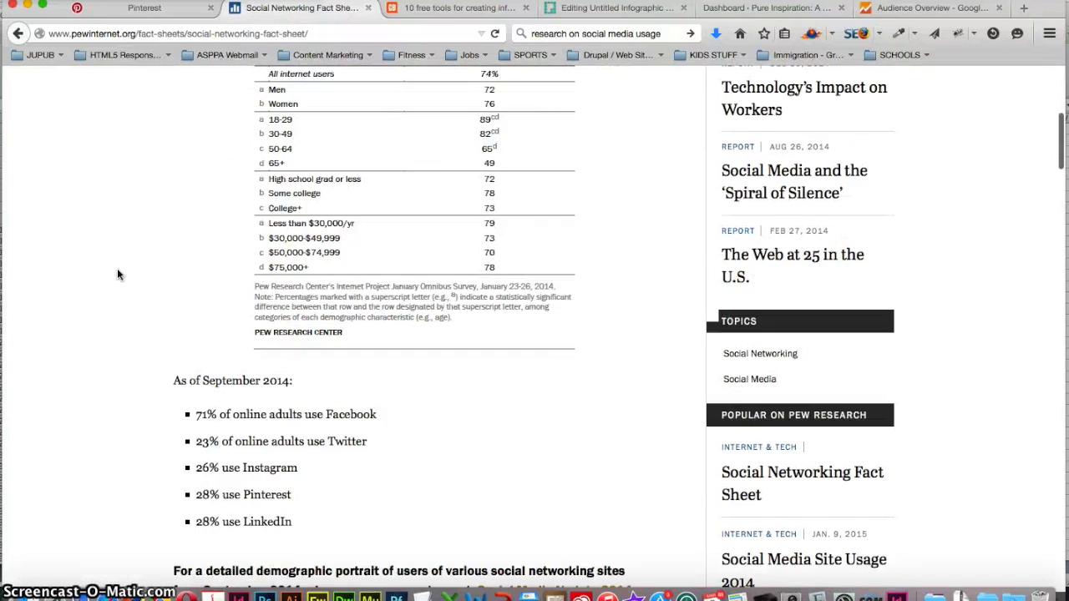
{"action": "scroll", "coordinate": [118, 274], "scroll_direction": "down", "scroll_amount": 1}
{"action": "scroll", "coordinate": [118, 273], "scroll_direction": "down", "scroll_amount": 1}
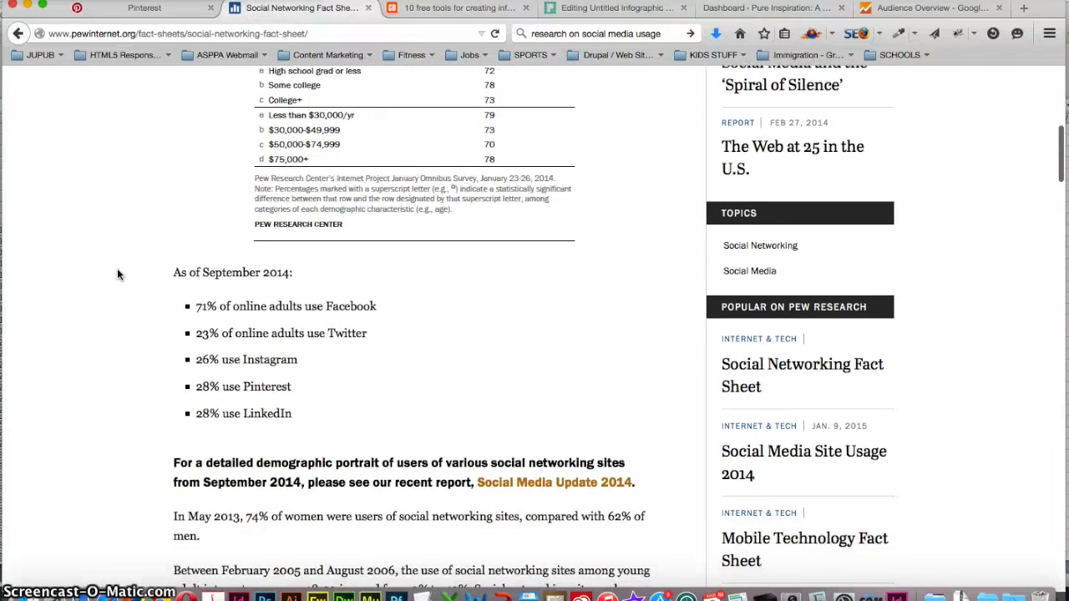
{"action": "scroll", "coordinate": [118, 274], "scroll_direction": "down", "scroll_amount": 1}
{"action": "scroll", "coordinate": [118, 274], "scroll_direction": "down", "scroll_amount": 1}
{"action": "scroll", "coordinate": [118, 273], "scroll_direction": "down", "scroll_amount": 1}
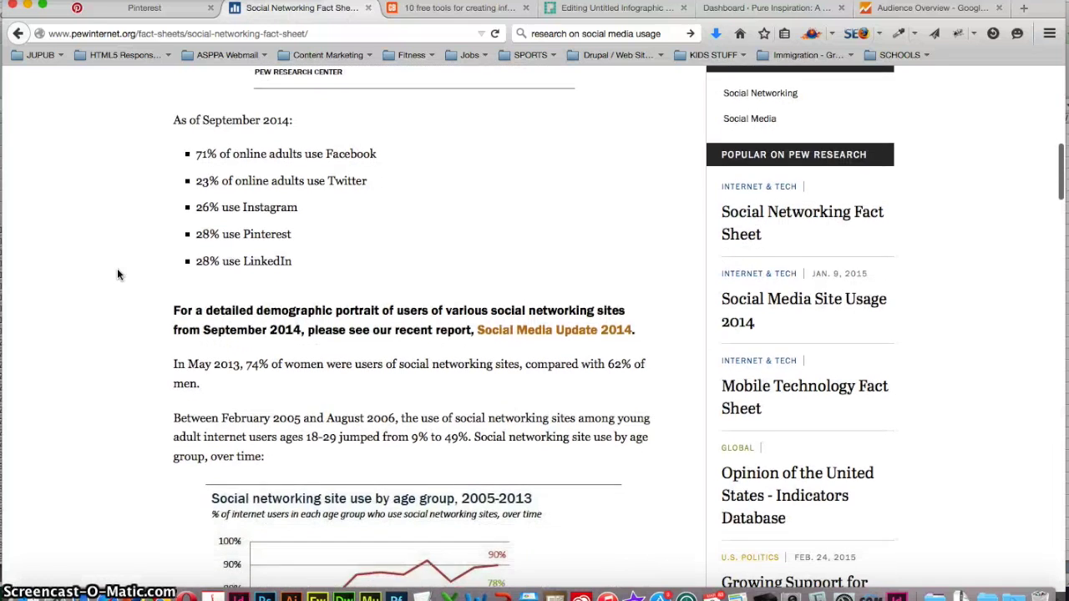
{"action": "scroll", "coordinate": [118, 274], "scroll_direction": "down", "scroll_amount": 1}
{"action": "scroll", "coordinate": [118, 274], "scroll_direction": "down", "scroll_amount": 1}
{"action": "scroll", "coordinate": [117, 274], "scroll_direction": "down", "scroll_amount": 1}
{"action": "scroll", "coordinate": [116, 274], "scroll_direction": "down", "scroll_amount": 2}
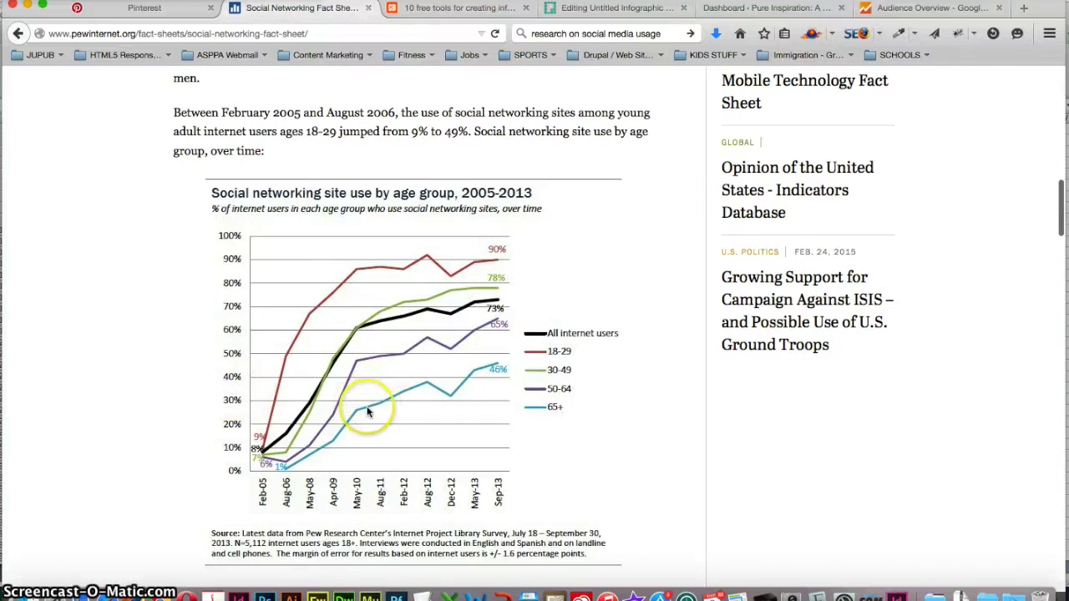
{"action": "scroll", "coordinate": [319, 399], "scroll_direction": "down", "scroll_amount": 2}
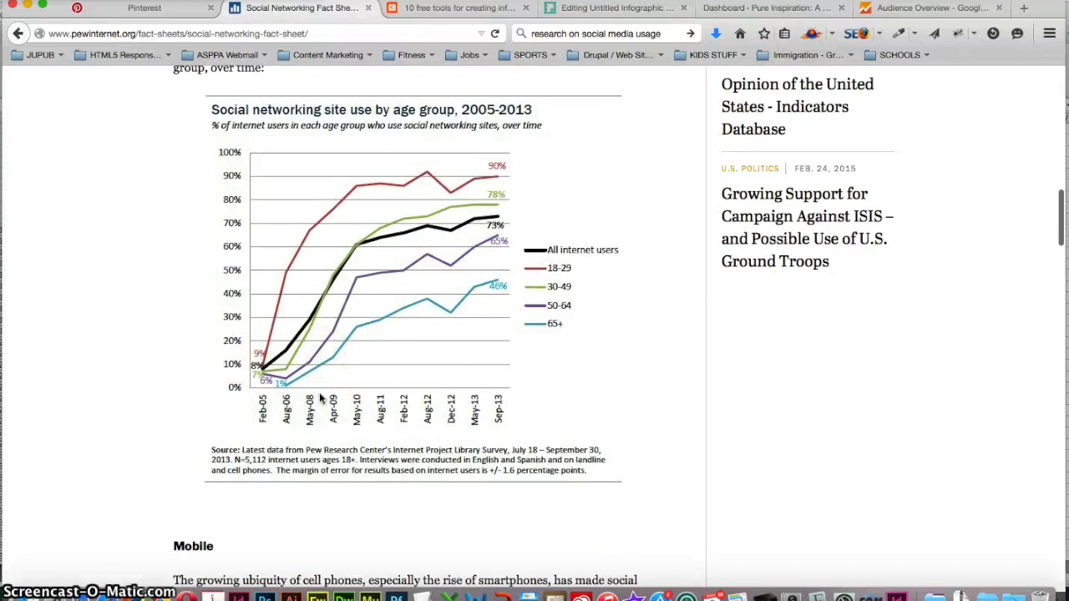
{"action": "scroll", "coordinate": [319, 398], "scroll_direction": "up", "scroll_amount": 1}
{"action": "scroll", "coordinate": [319, 398], "scroll_direction": "down", "scroll_amount": 1}
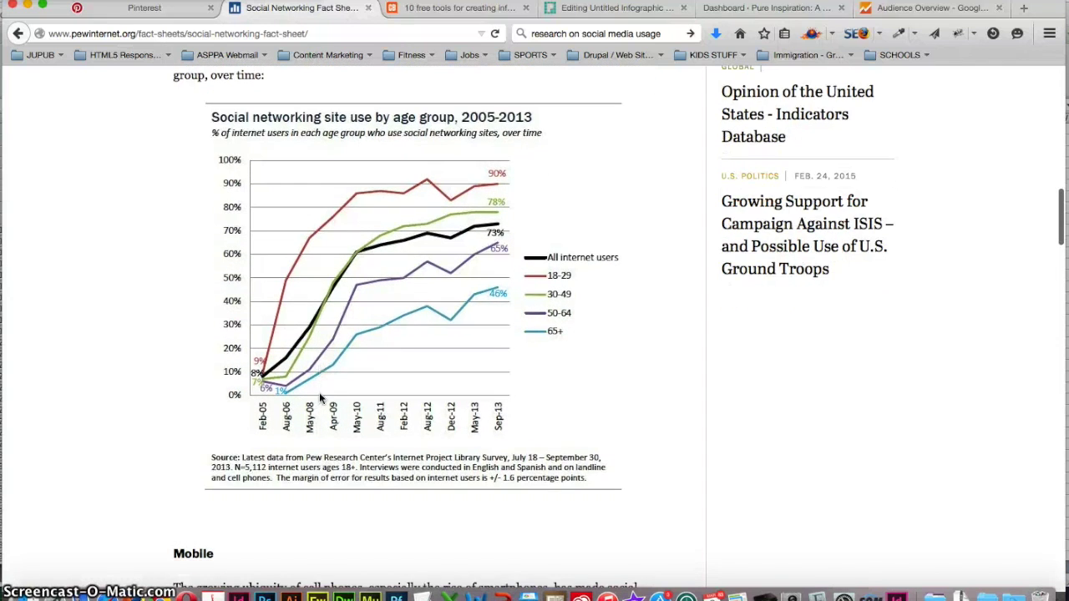
{"action": "scroll", "coordinate": [320, 398], "scroll_direction": "down", "scroll_amount": 1}
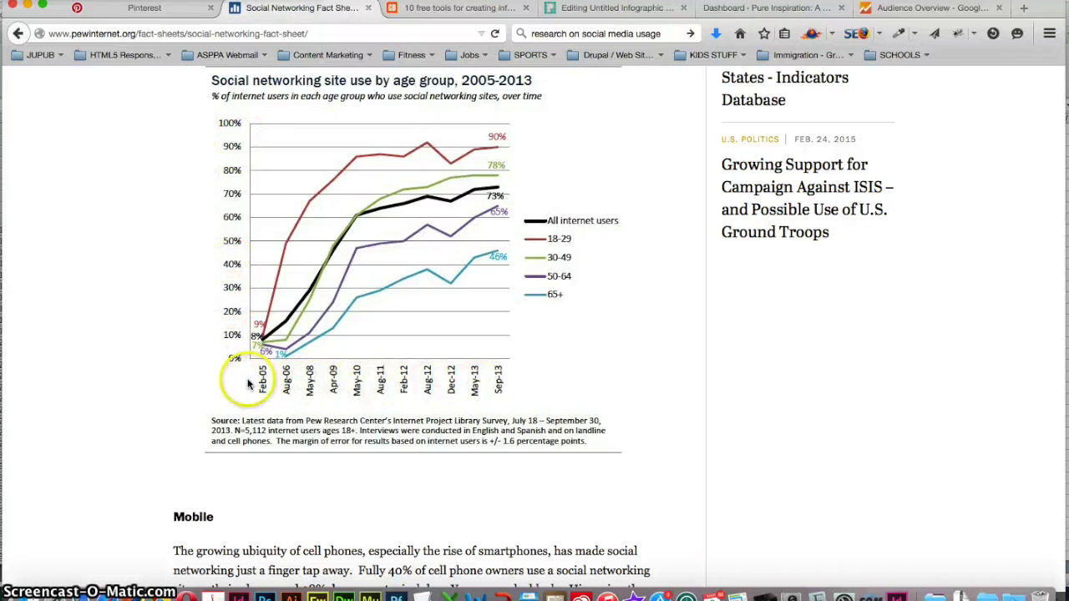
- Scroll down to the age-group line chart, glance at Pinterest, and return to the fact sheet
{"action": "scroll", "coordinate": [219, 381], "scroll_direction": "down", "scroll_amount": 2}
{"action": "scroll", "coordinate": [219, 380], "scroll_direction": "down", "scroll_amount": 3}
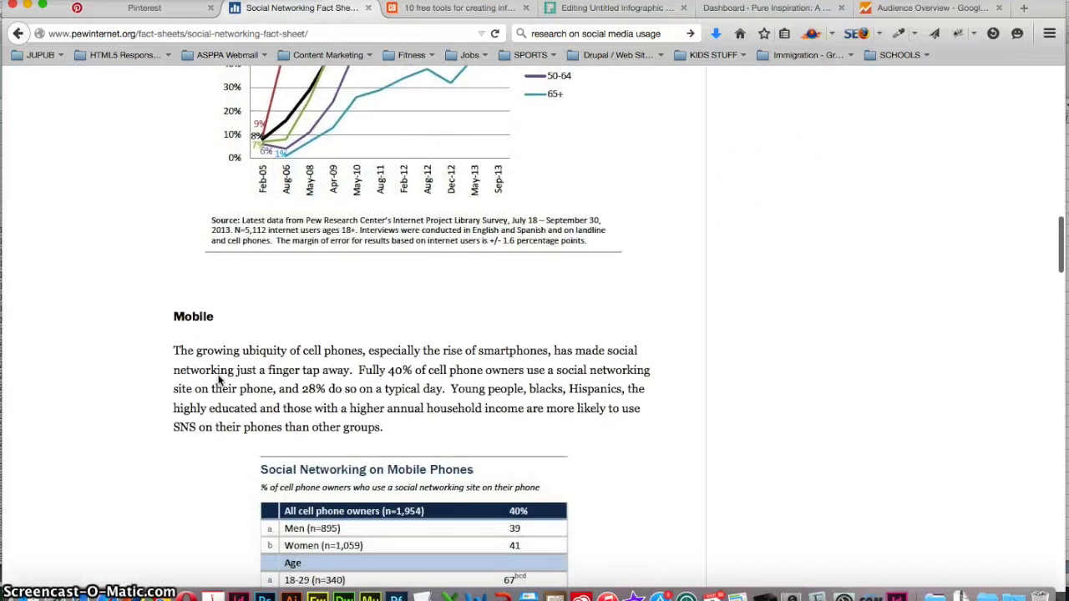
{"action": "scroll", "coordinate": [219, 381], "scroll_direction": "down", "scroll_amount": 3}
{"action": "scroll", "coordinate": [219, 381], "scroll_direction": "down", "scroll_amount": 1}
{"action": "scroll", "coordinate": [219, 381], "scroll_direction": "down", "scroll_amount": 5}
{"action": "scroll", "coordinate": [219, 380], "scroll_direction": "down", "scroll_amount": 3}
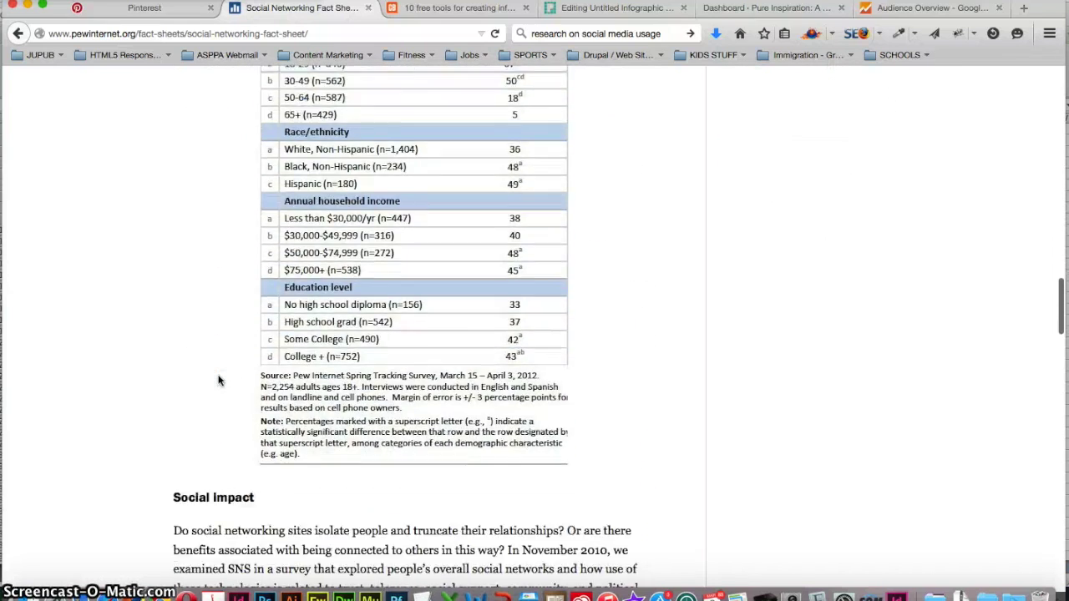
{"action": "scroll", "coordinate": [219, 380], "scroll_direction": "down", "scroll_amount": 2}
{"action": "scroll", "coordinate": [218, 381], "scroll_direction": "down", "scroll_amount": 5}
{"action": "scroll", "coordinate": [219, 381], "scroll_direction": "down", "scroll_amount": 2}
{"action": "scroll", "coordinate": [219, 380], "scroll_direction": "down", "scroll_amount": 2}
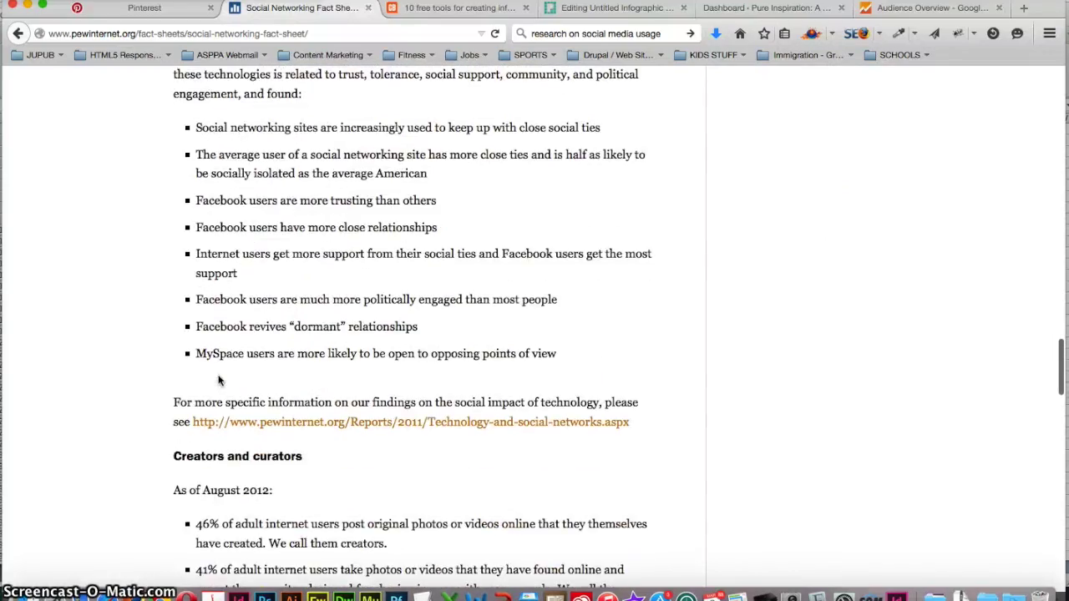
{"action": "scroll", "coordinate": [219, 381], "scroll_direction": "down", "scroll_amount": 2}
{"action": "scroll", "coordinate": [219, 381], "scroll_direction": "down", "scroll_amount": 2}
{"action": "scroll", "coordinate": [219, 381], "scroll_direction": "down", "scroll_amount": 4}
{"action": "scroll", "coordinate": [219, 381], "scroll_direction": "down", "scroll_amount": 4}
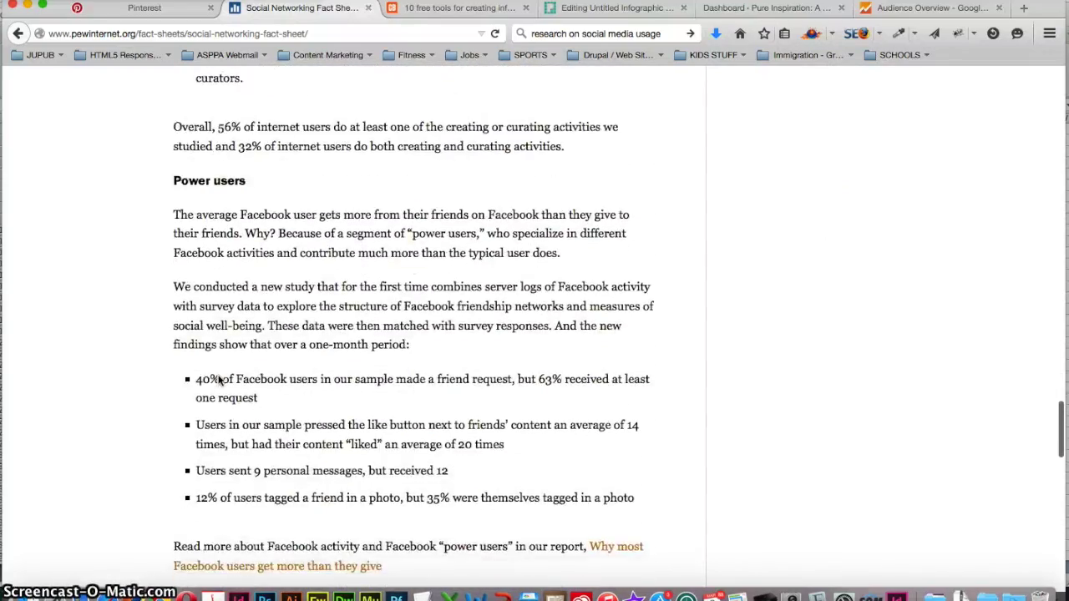
{"action": "scroll", "coordinate": [219, 381], "scroll_direction": "down", "scroll_amount": 5}
{"action": "scroll", "coordinate": [219, 381], "scroll_direction": "down", "scroll_amount": 5}
{"action": "scroll", "coordinate": [219, 380], "scroll_direction": "down", "scroll_amount": 5}
{"action": "scroll", "coordinate": [218, 381], "scroll_direction": "down", "scroll_amount": 1}
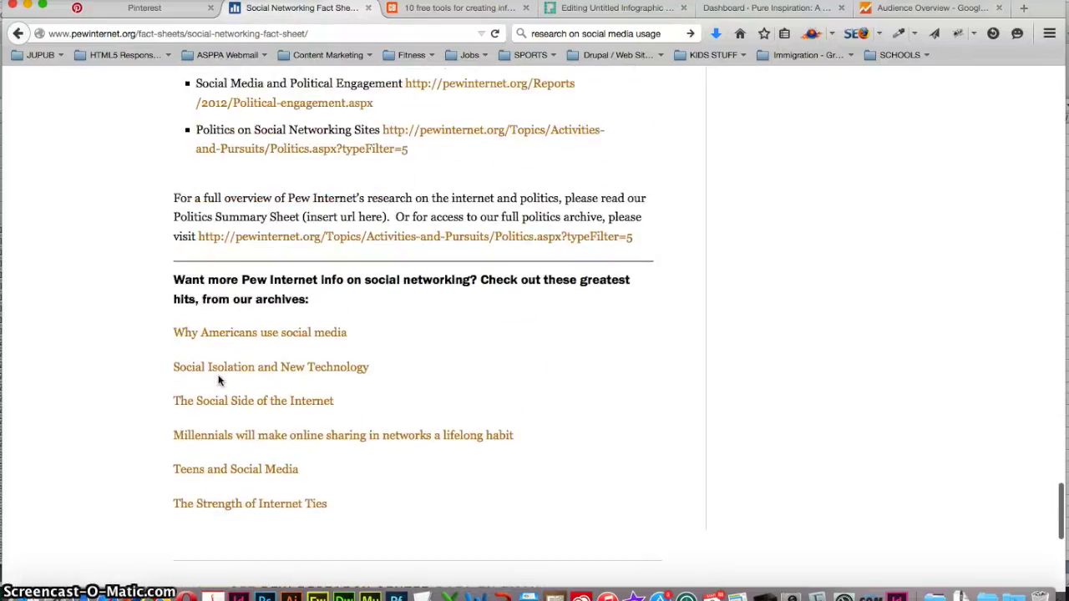
{"action": "scroll", "coordinate": [218, 381], "scroll_direction": "down", "scroll_amount": 1}
{"action": "scroll", "coordinate": [219, 380], "scroll_direction": "up", "scroll_amount": 15}
{"action": "scroll", "coordinate": [219, 381], "scroll_direction": "up", "scroll_amount": 10}
{"action": "scroll", "coordinate": [218, 381], "scroll_direction": "up", "scroll_amount": 5}
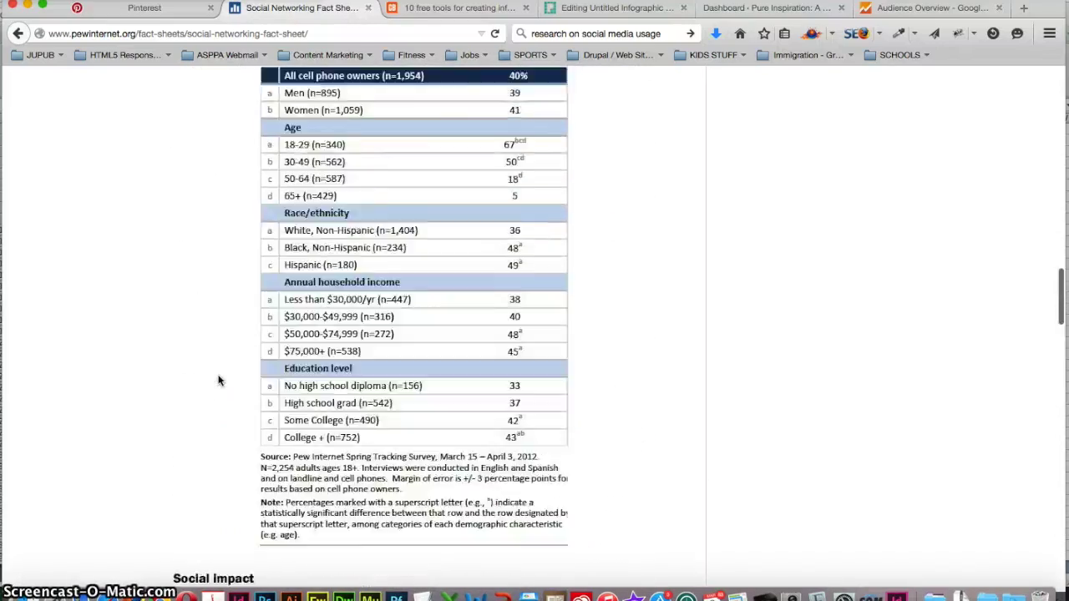
{"action": "scroll", "coordinate": [219, 381], "scroll_direction": "up", "scroll_amount": 10}
{"action": "scroll", "coordinate": [229, 153], "scroll_direction": "up", "scroll_amount": 5}
{"action": "left_click", "coordinate": [150, 9]}
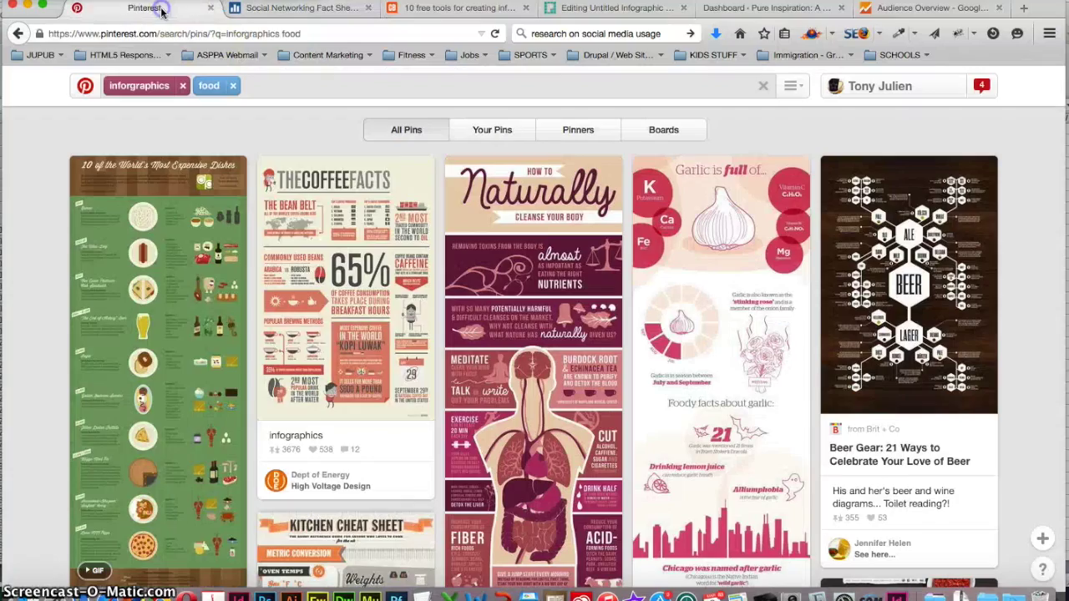
{"action": "left_click", "coordinate": [266, 12]}
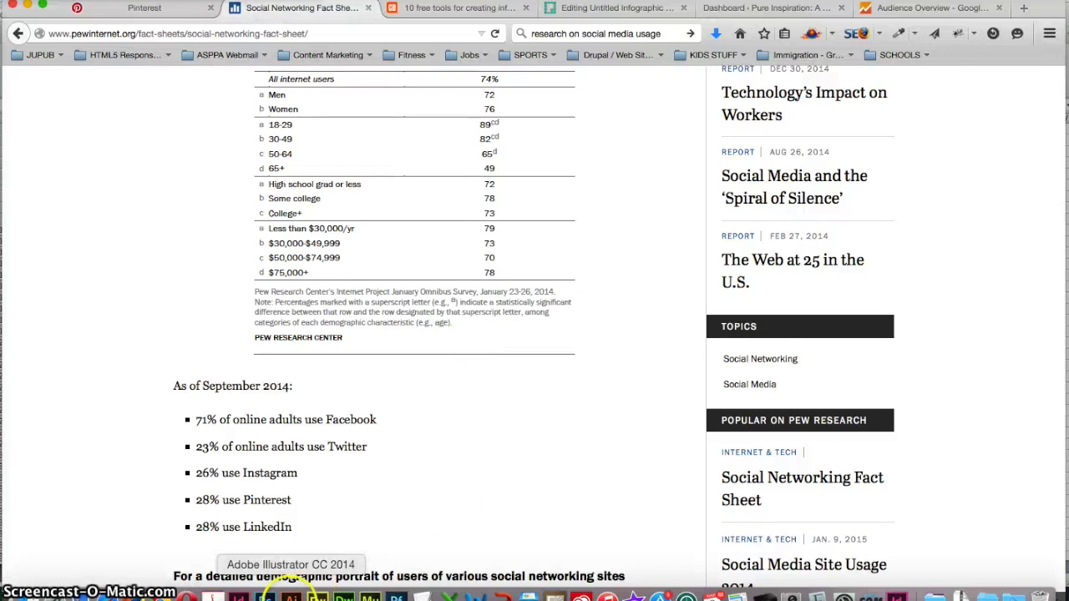
- Replace the pie graph's 3.00 value with 67 and apply the data
{"action": "left_click", "coordinate": [291, 578]}
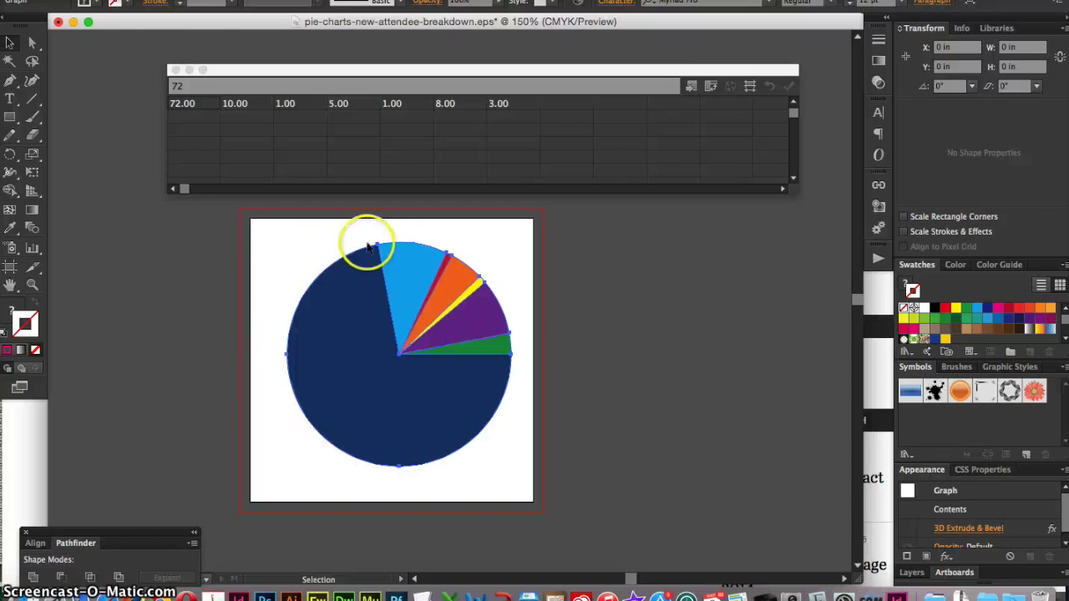
{"action": "left_click", "coordinate": [587, 326]}
{"action": "left_click", "coordinate": [363, 277]}
{"action": "type", "text": "67"}
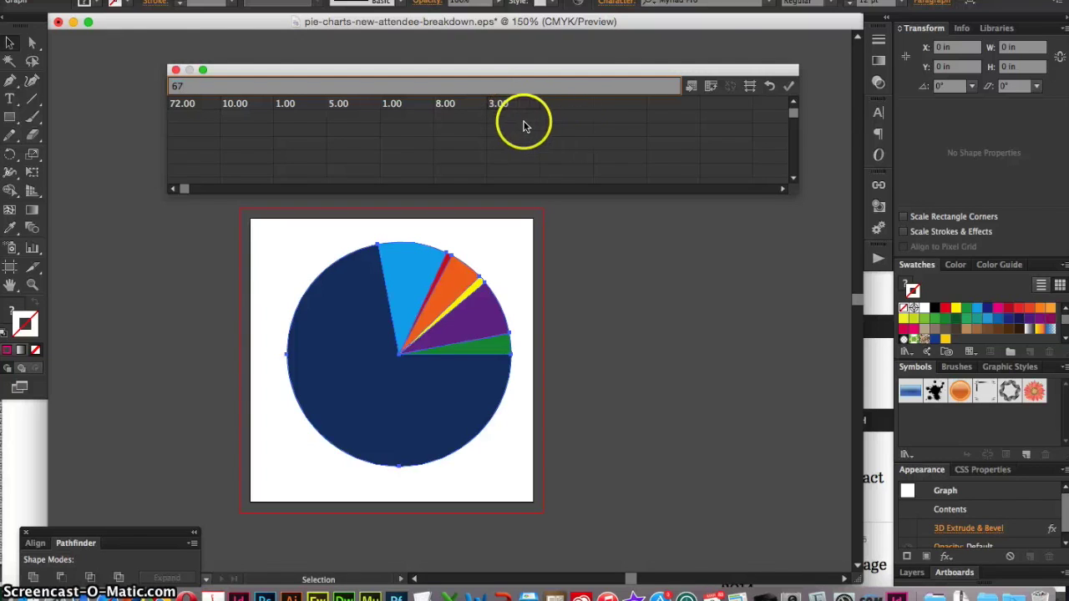
{"action": "key", "text": "Return"}
{"action": "left_click", "coordinate": [788, 86]}
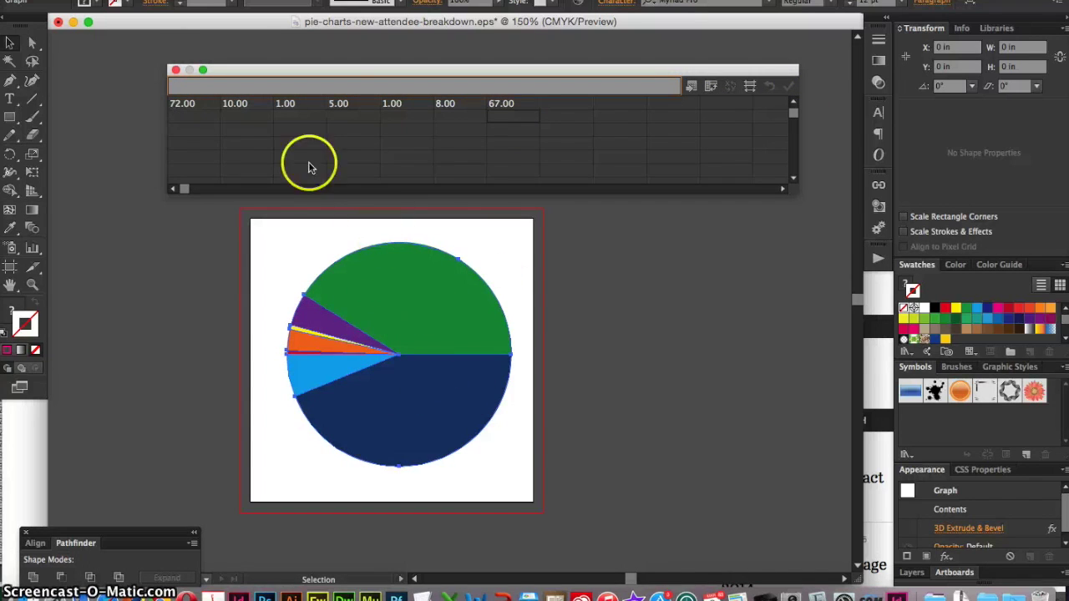
- Close the Graph Data window, leaving the updated attendee pie chart
{"action": "left_click", "coordinate": [565, 101]}
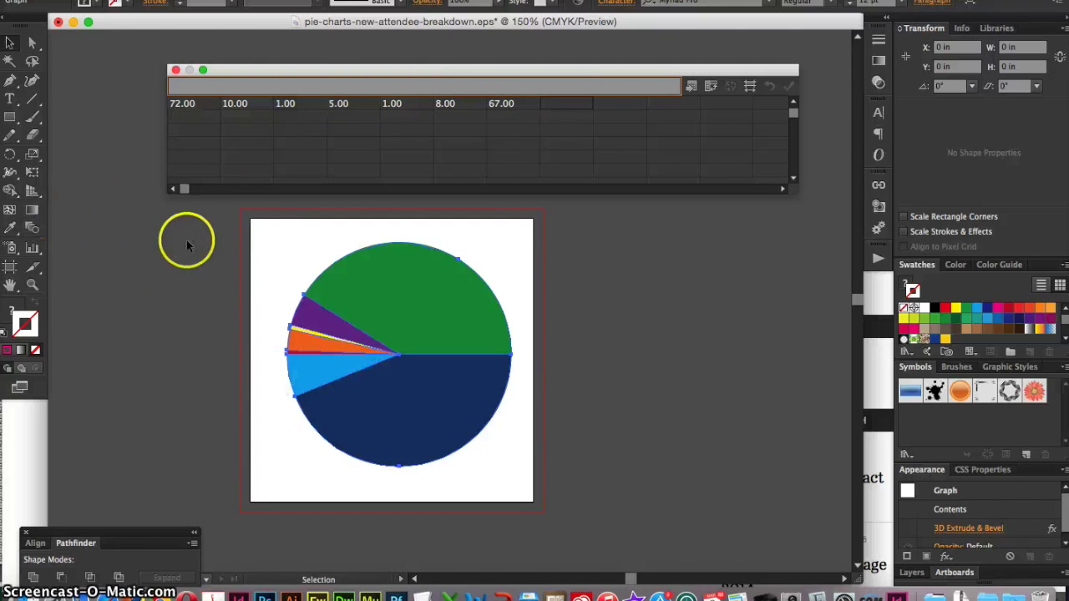
{"action": "left_click", "coordinate": [284, 110]}
{"action": "left_click", "coordinate": [301, 0]}
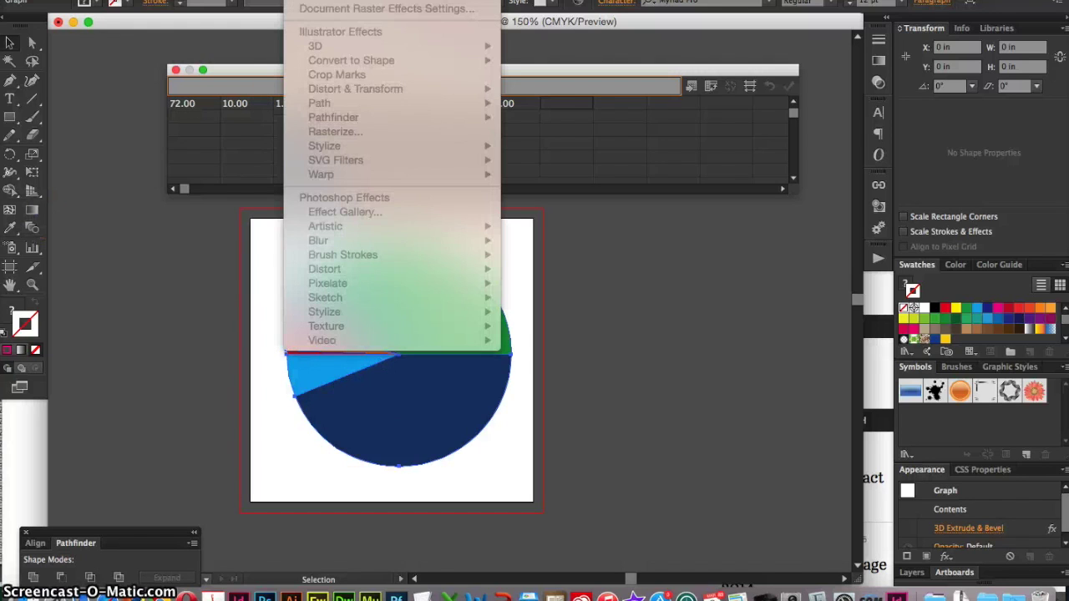
{"action": "left_click", "coordinate": [173, 71]}
{"action": "left_click", "coordinate": [176, 72]}
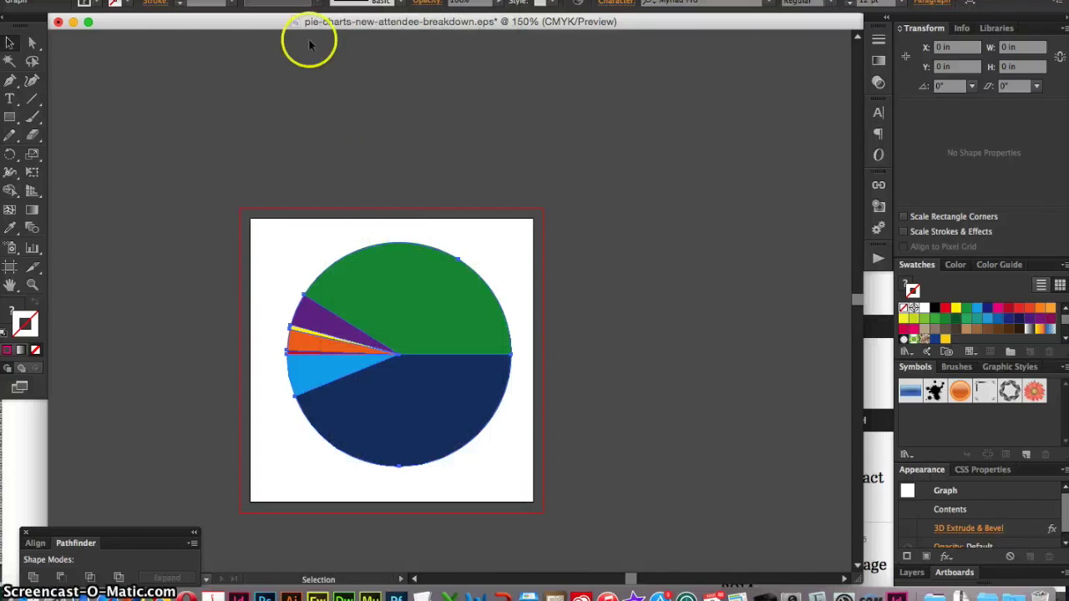
- Add a 3D Extrude & Bevel effect, tilted about 50°, with reduced extrude depth
{"action": "left_click", "coordinate": [301, 0]}
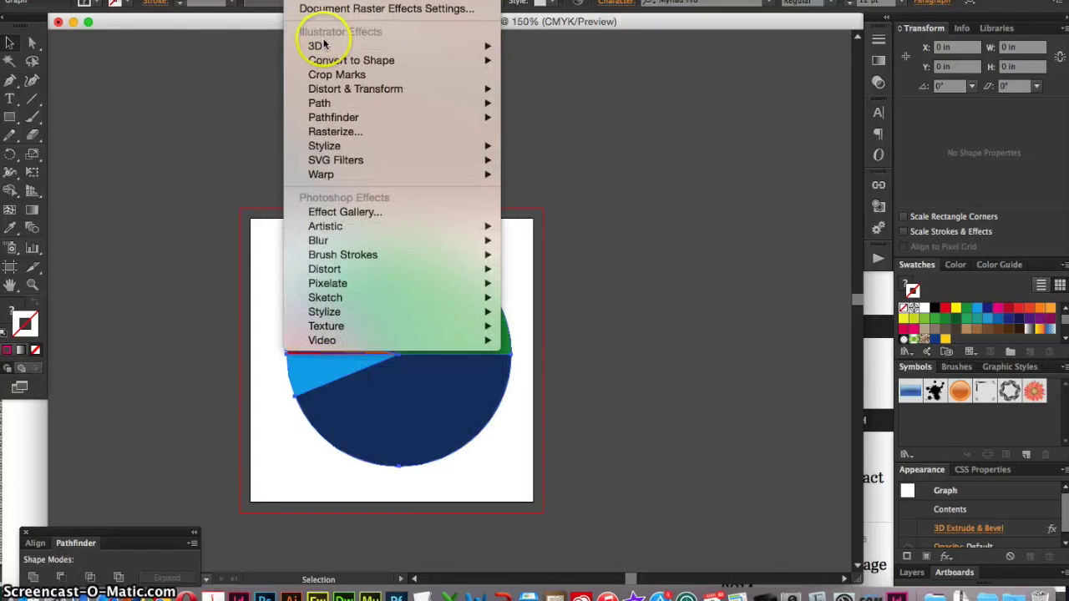
{"action": "left_click", "coordinate": [520, 62]}
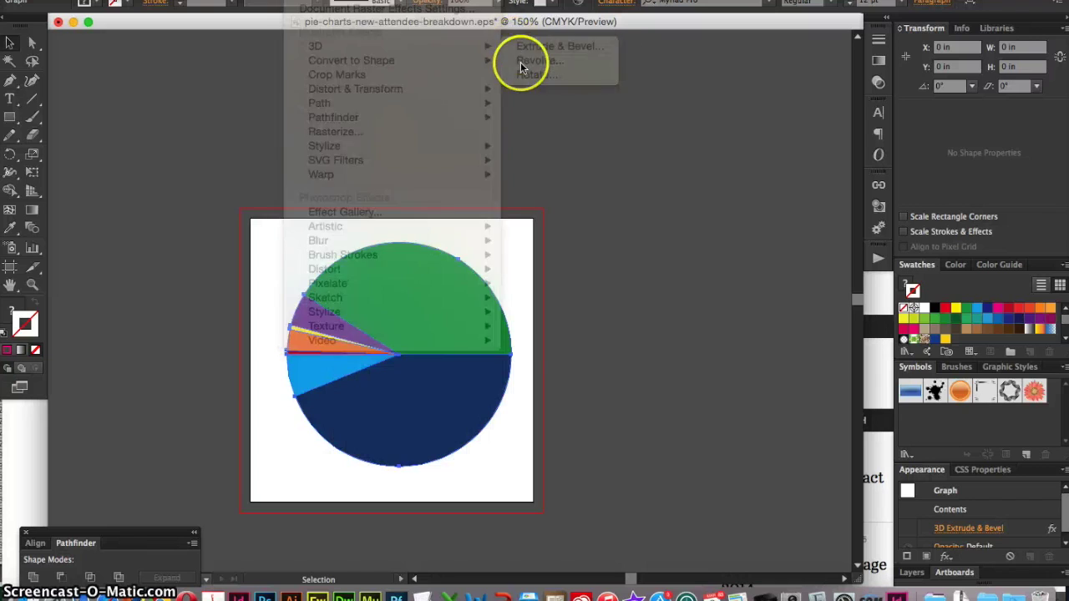
{"action": "left_click", "coordinate": [592, 313]}
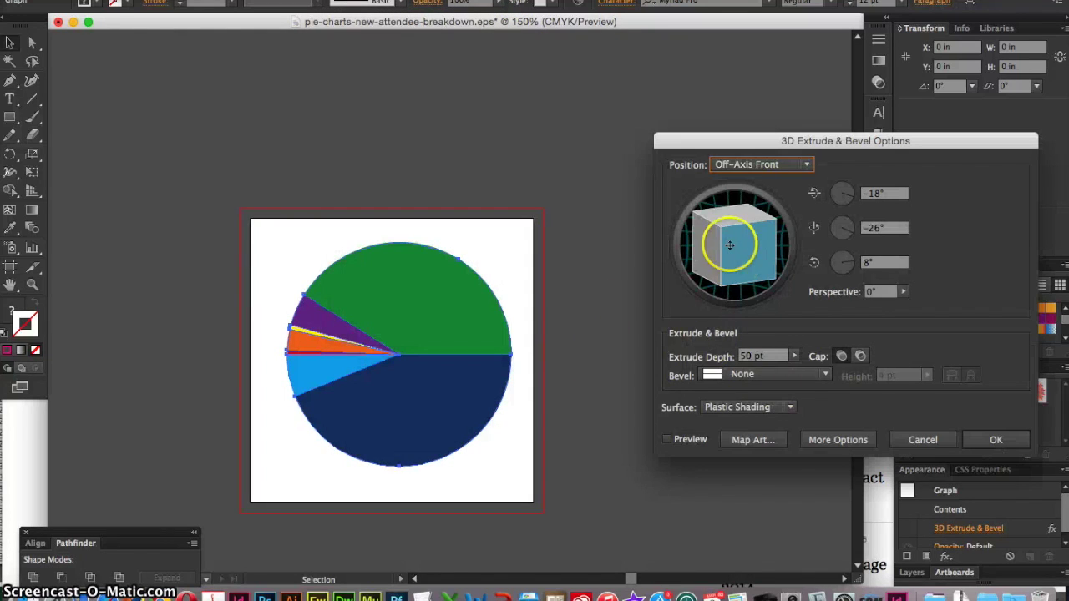
{"action": "mouse_move", "coordinate": [729, 242]}
{"action": "left_mouse_down"}
{"action": "mouse_move", "coordinate": [699, 211]}
{"action": "mouse_move", "coordinate": [695, 226]}
{"action": "left_mouse_up"}
{"action": "left_click", "coordinate": [666, 440]}
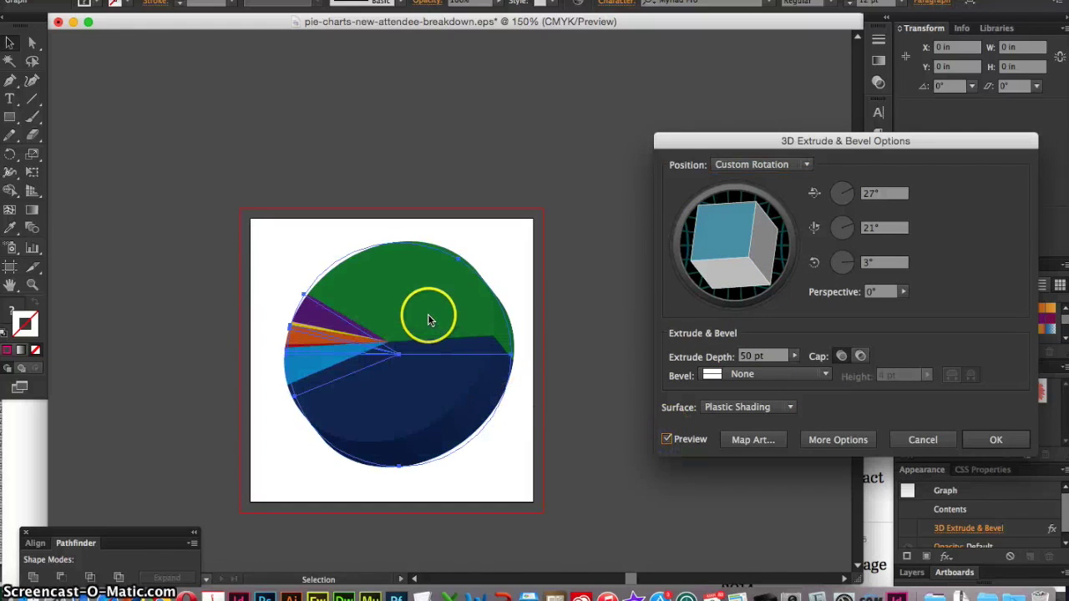
{"action": "mouse_move", "coordinate": [692, 274]}
{"action": "left_mouse_down"}
{"action": "mouse_move", "coordinate": [728, 233]}
{"action": "mouse_move", "coordinate": [730, 242]}
{"action": "left_mouse_up"}
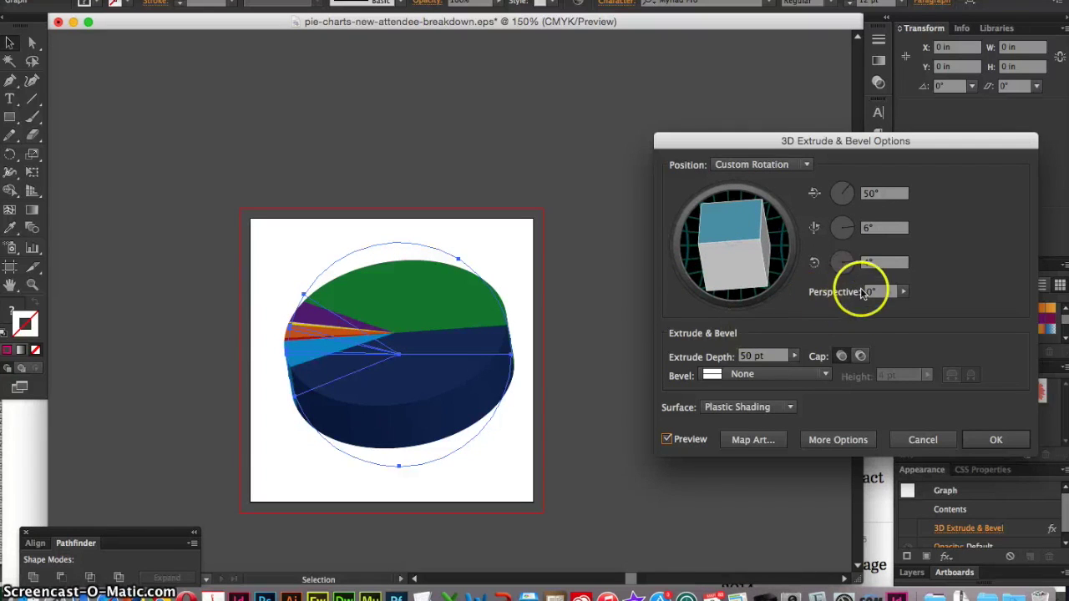
{"action": "left_click_drag", "start_coordinate": [770, 358], "coordinate": [734, 356]}
{"action": "type", "text": "30"}
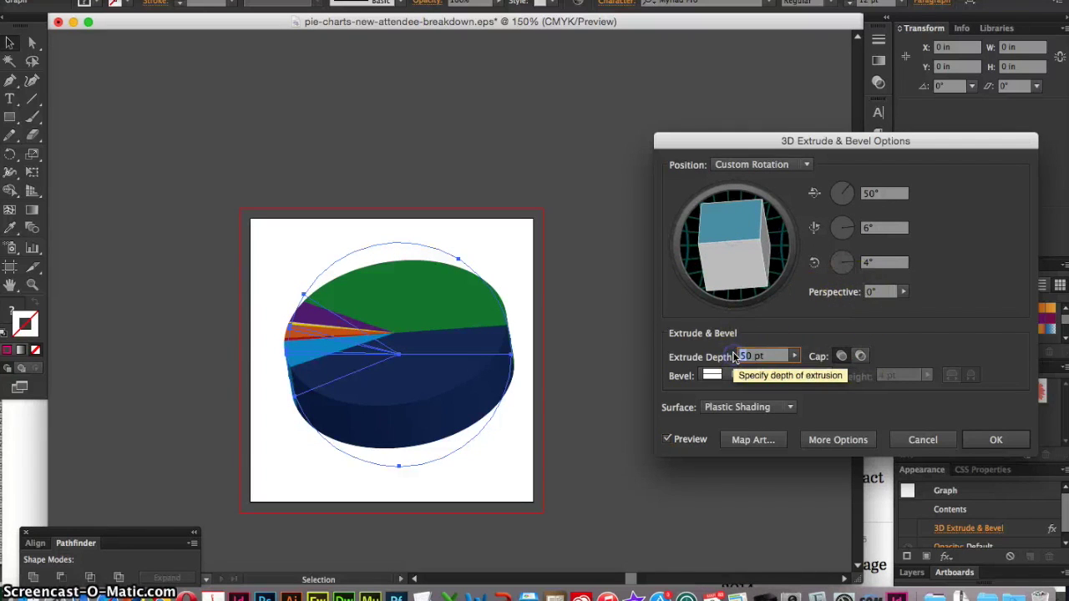
{"action": "left_click", "coordinate": [980, 440]}
- Deselect the pie to review the thinner 3D result, then bring up the PowerPoint chart
{"action": "left_click", "coordinate": [515, 335]}
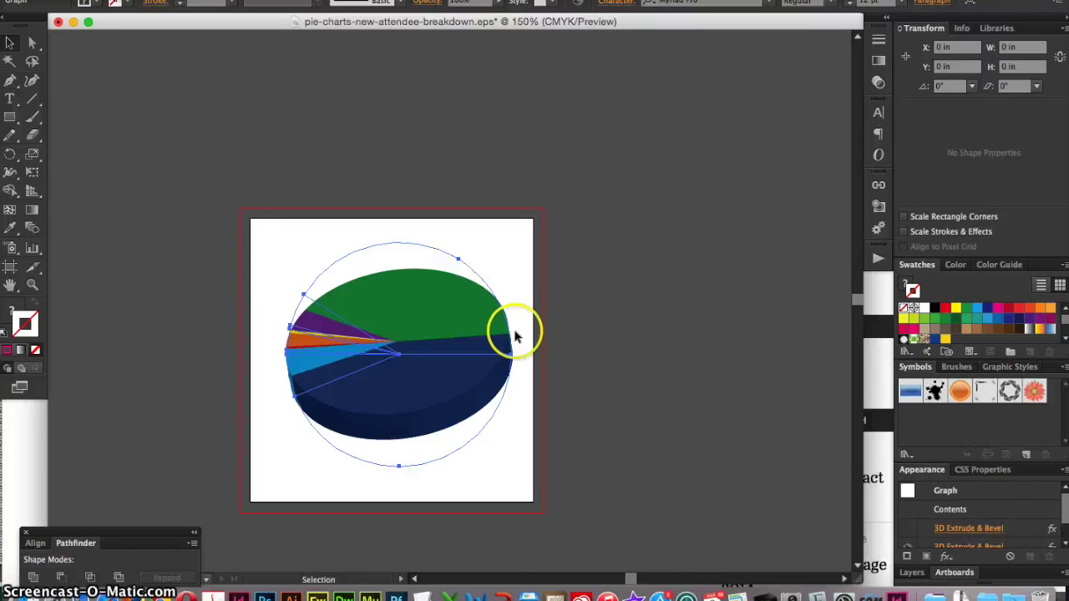
{"action": "left_click", "coordinate": [512, 273]}
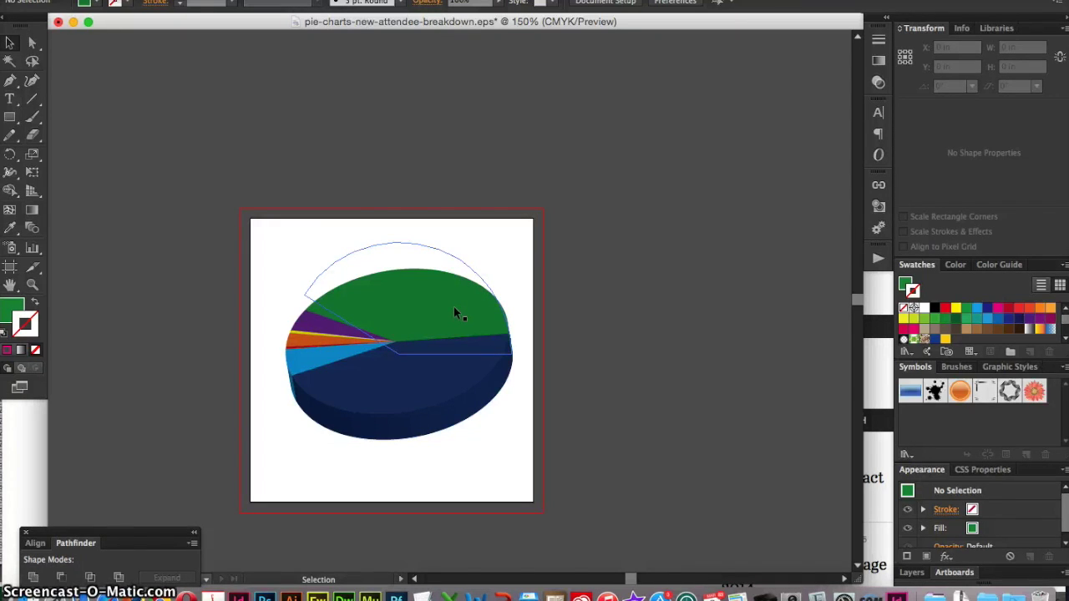
{"action": "left_click", "coordinate": [407, 272]}
{"action": "left_click", "coordinate": [501, 596]}
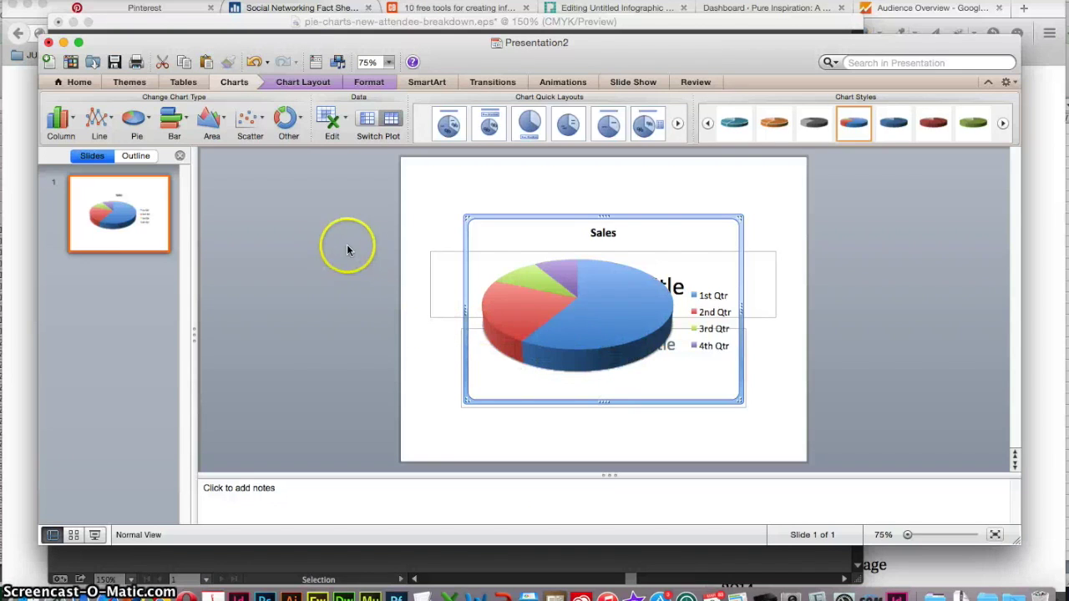
{"action": "mouse_move", "coordinate": [615, 301]}
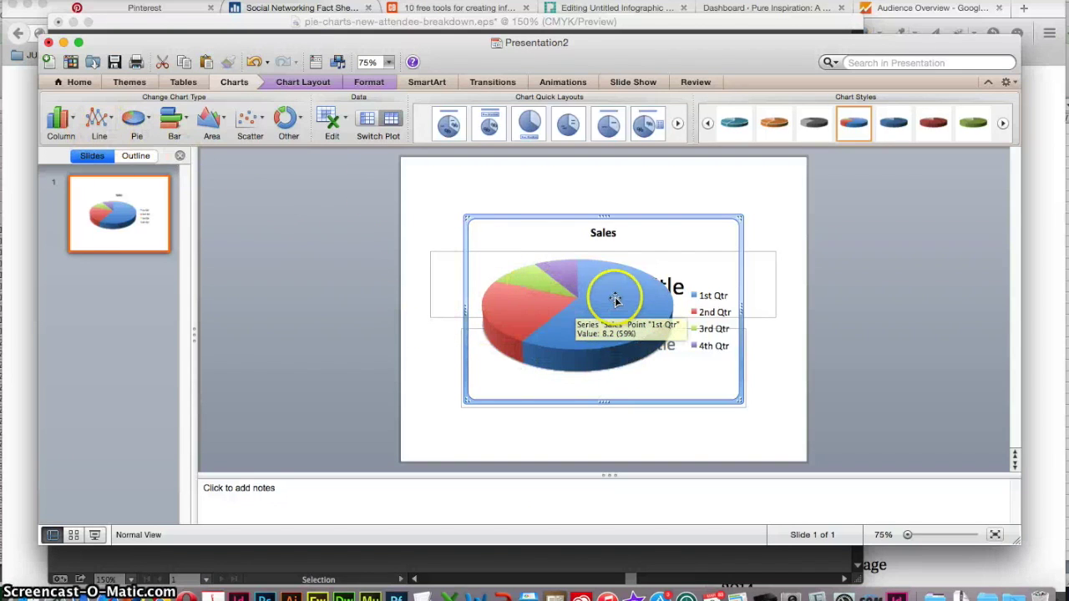
- Set the 'Sales' pie's 1st Qtr value in cell B2 to 5.6 and return to the slide
{"action": "left_click", "coordinate": [586, 289]}
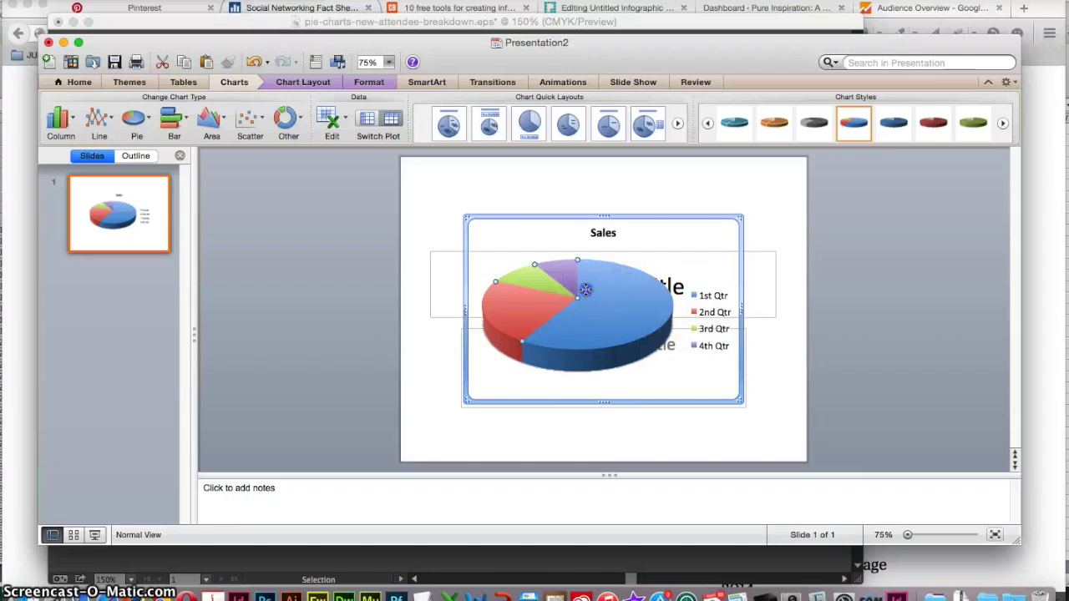
{"action": "double_click", "coordinate": [586, 289]}
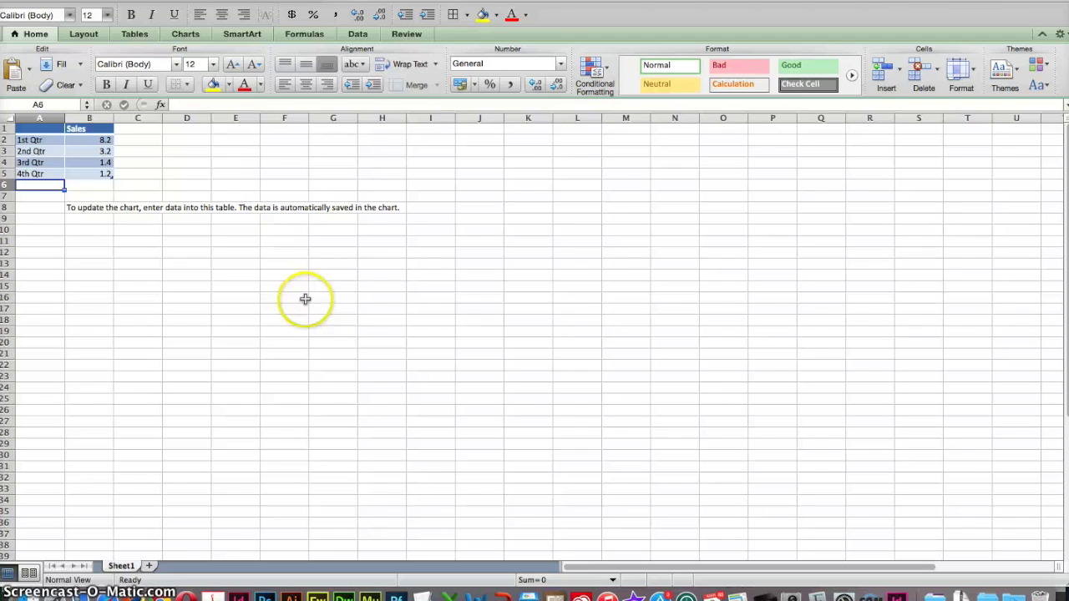
{"action": "left_click", "coordinate": [84, 139]}
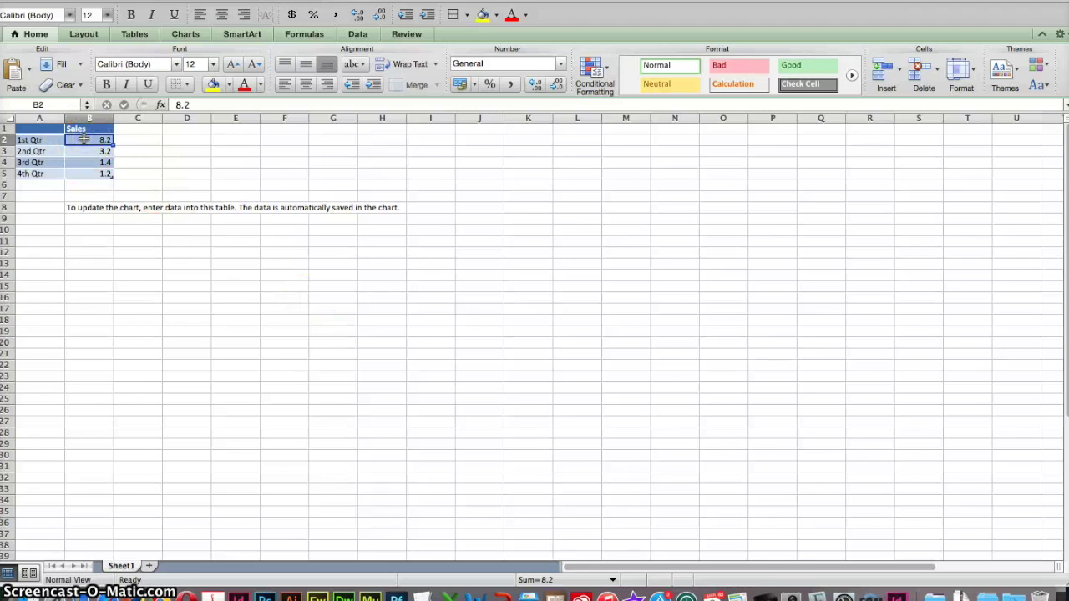
{"action": "type", "text": "5.6"}
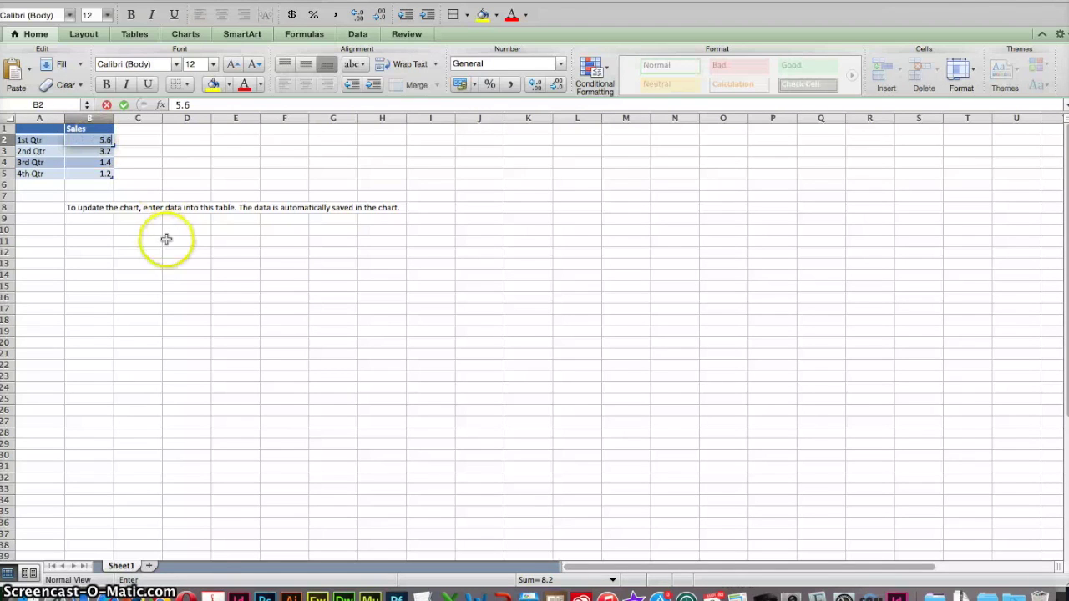
{"action": "left_click", "coordinate": [167, 239]}
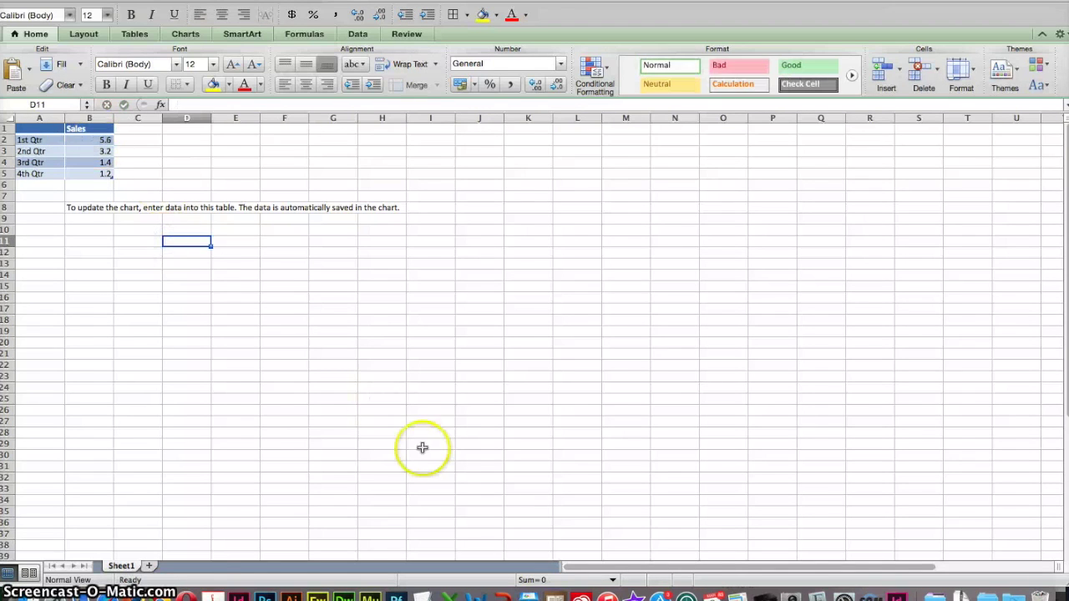
{"action": "left_click", "coordinate": [491, 591]}
{"action": "mouse_move", "coordinate": [600, 309]}
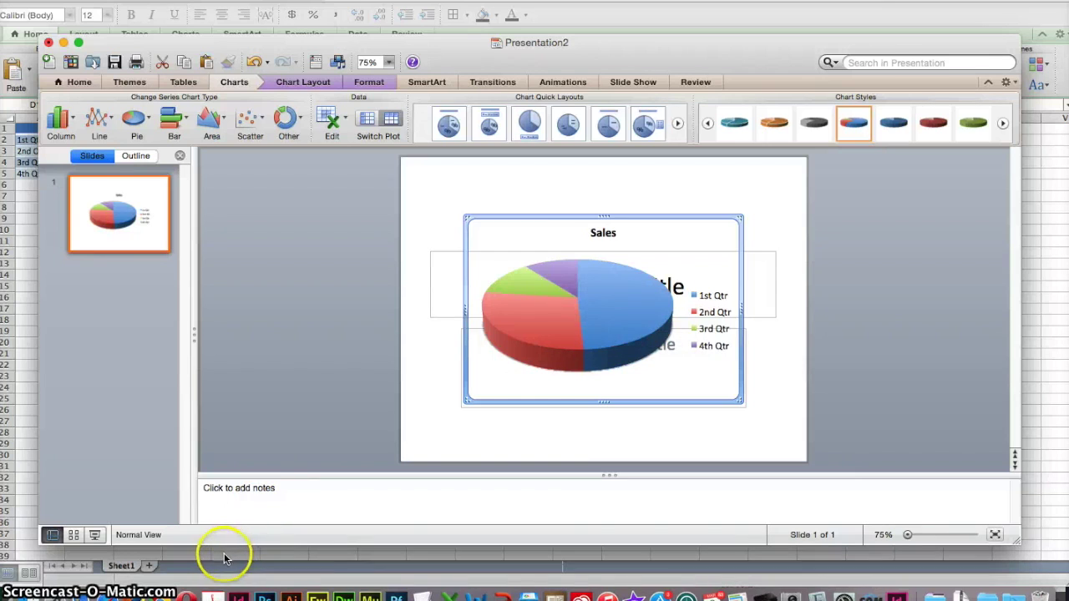
{"action": "left_click", "coordinate": [133, 591]}
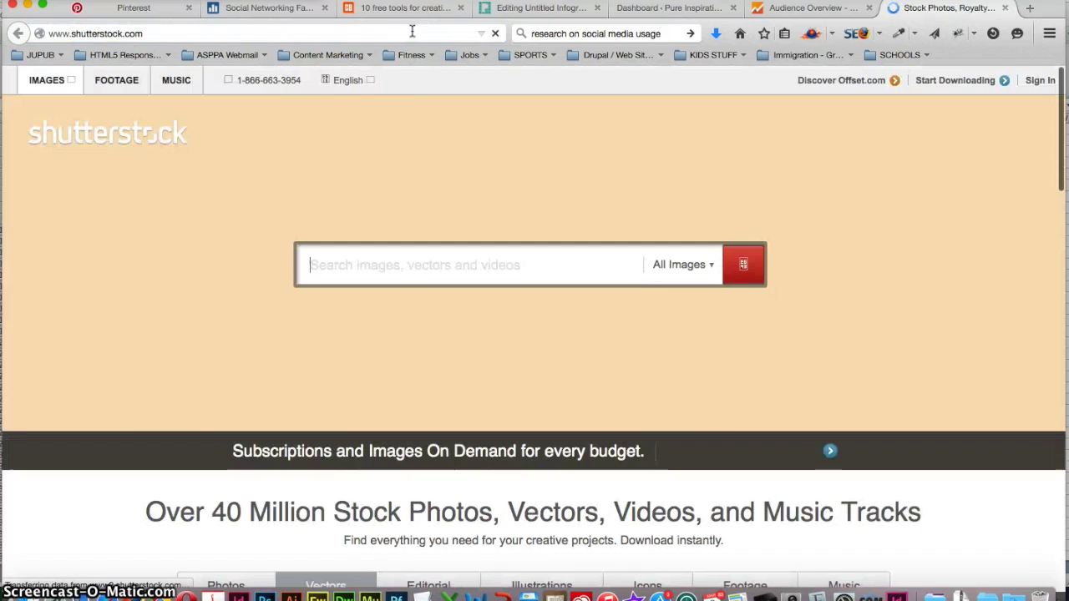
- Search Shutterstock for 'infographics icon' and scroll through the results and back up
{"action": "type", "text": "i"}
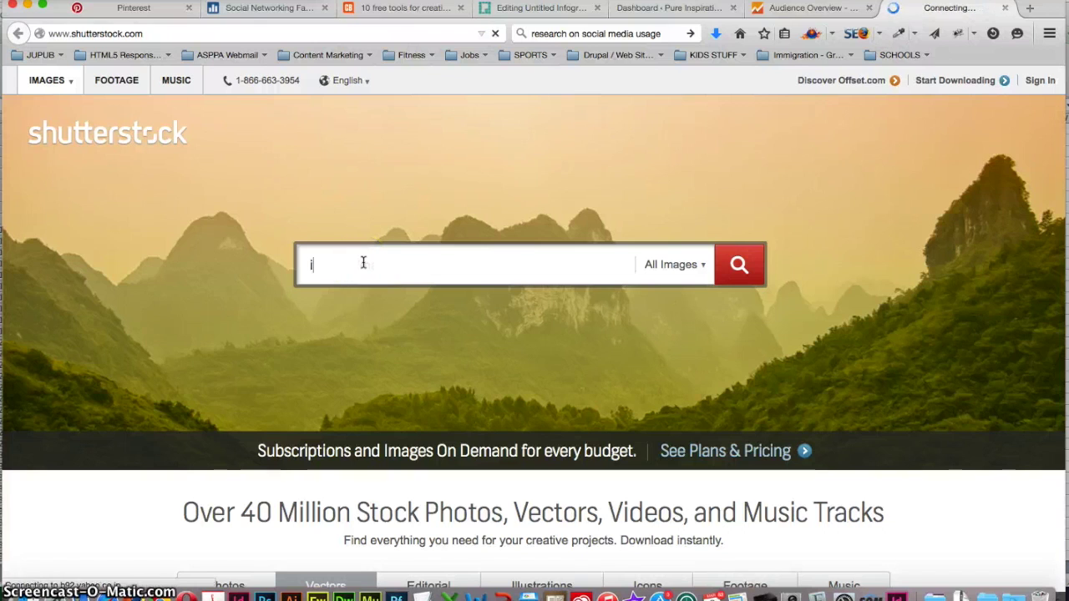
{"action": "type", "text": "nfographics"}
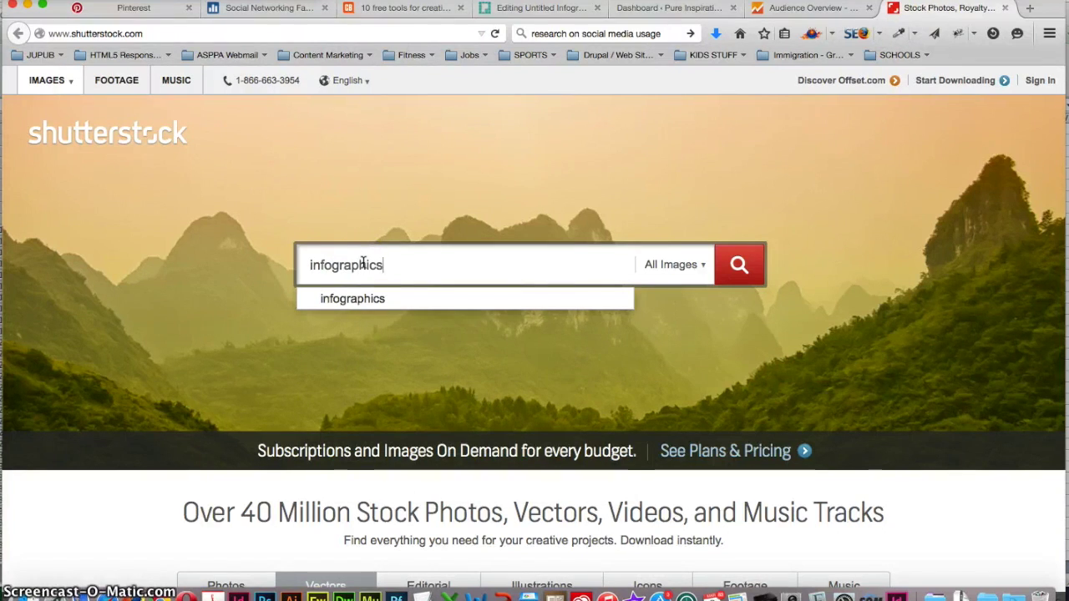
{"action": "type", "text": " icon"}
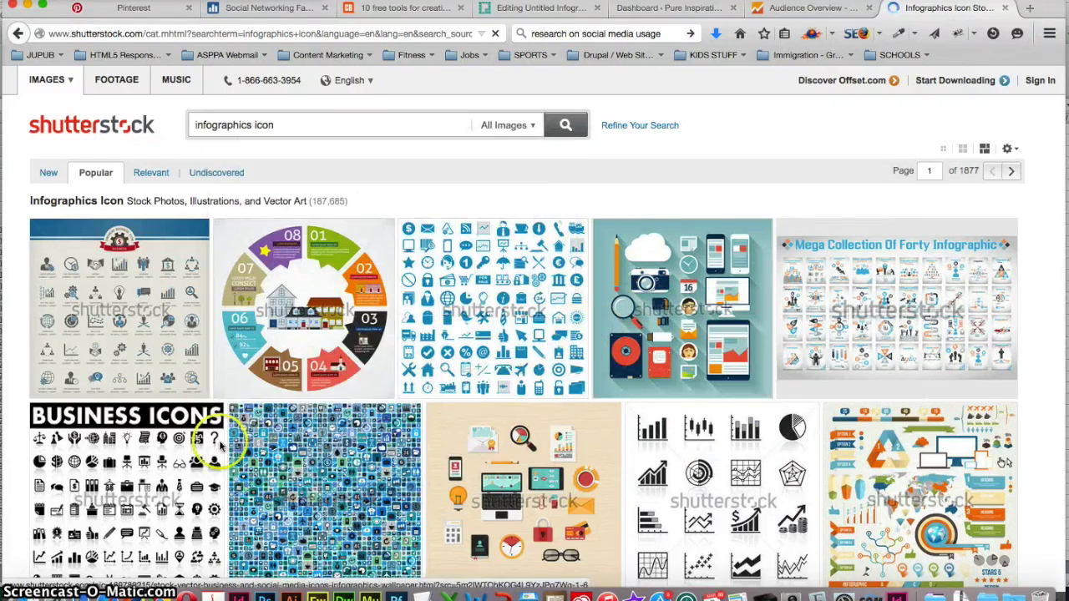
{"action": "scroll", "coordinate": [177, 480], "scroll_direction": "down", "scroll_amount": 3}
{"action": "scroll", "coordinate": [179, 480], "scroll_direction": "down", "scroll_amount": 5}
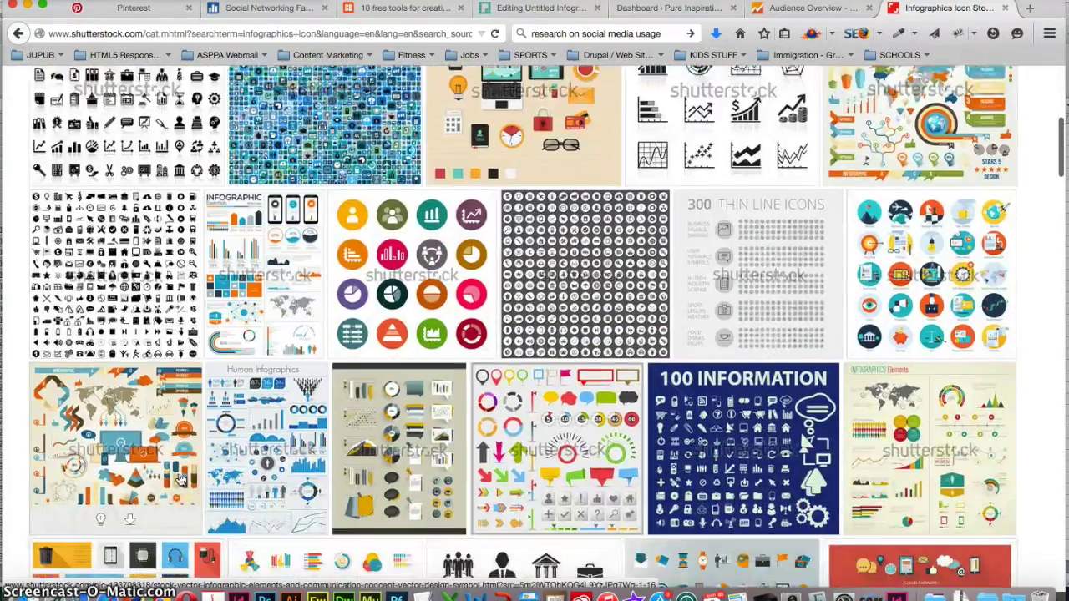
{"action": "scroll", "coordinate": [179, 479], "scroll_direction": "down", "scroll_amount": 4}
{"action": "scroll", "coordinate": [177, 478], "scroll_direction": "down", "scroll_amount": 4}
{"action": "scroll", "coordinate": [178, 478], "scroll_direction": "down", "scroll_amount": 2}
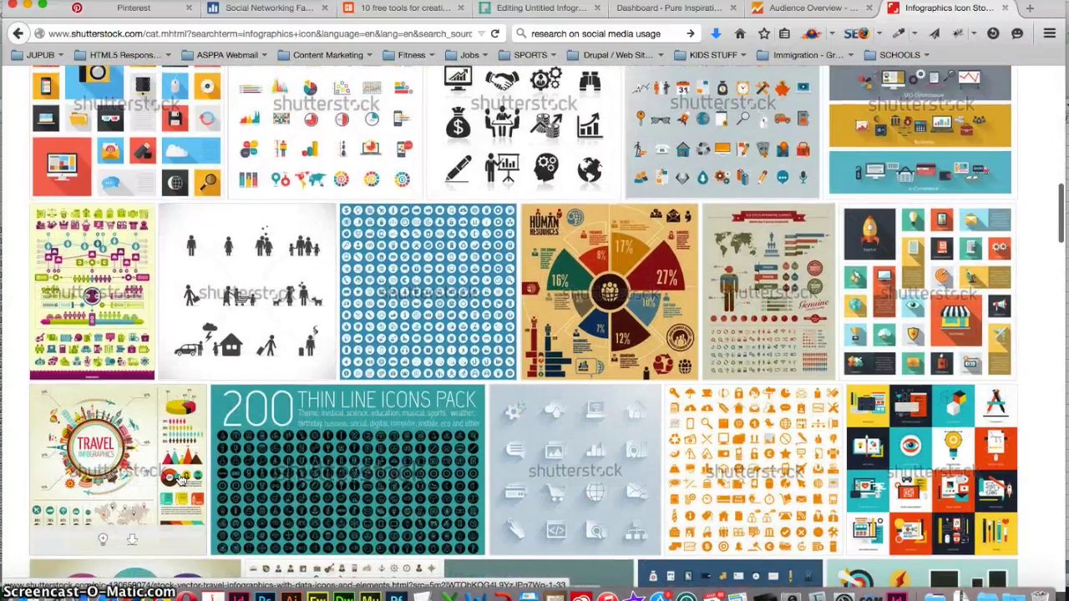
{"action": "scroll", "coordinate": [178, 480], "scroll_direction": "down", "scroll_amount": 3}
{"action": "scroll", "coordinate": [178, 480], "scroll_direction": "down", "scroll_amount": 1}
{"action": "scroll", "coordinate": [178, 480], "scroll_direction": "down", "scroll_amount": 2}
{"action": "scroll", "coordinate": [179, 480], "scroll_direction": "down", "scroll_amount": 1}
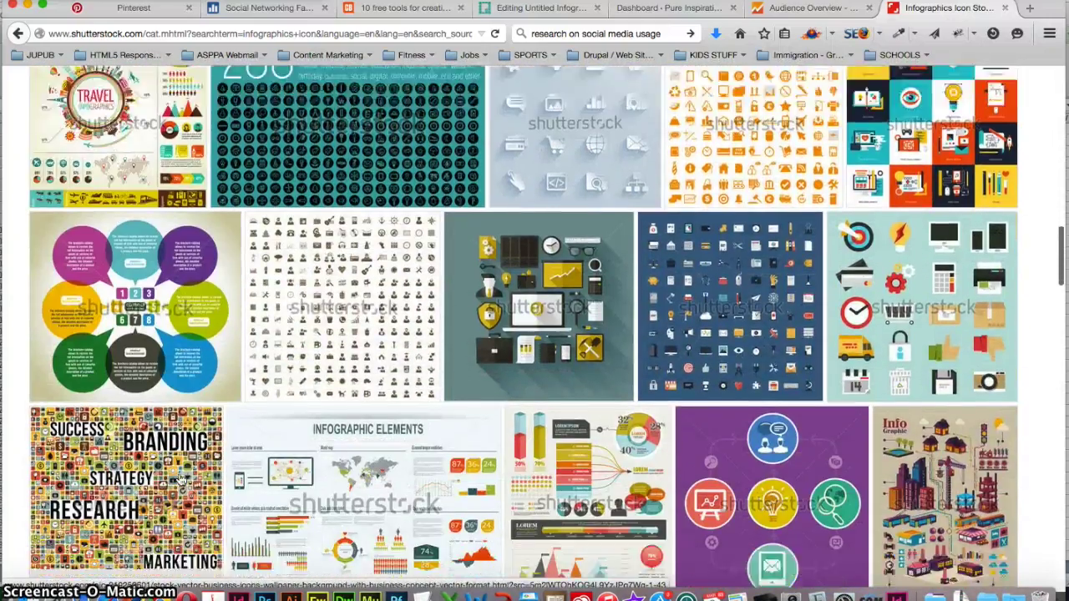
{"action": "scroll", "coordinate": [179, 480], "scroll_direction": "down", "scroll_amount": 3}
{"action": "scroll", "coordinate": [180, 481], "scroll_direction": "down", "scroll_amount": 3}
{"action": "scroll", "coordinate": [180, 480], "scroll_direction": "down", "scroll_amount": 2}
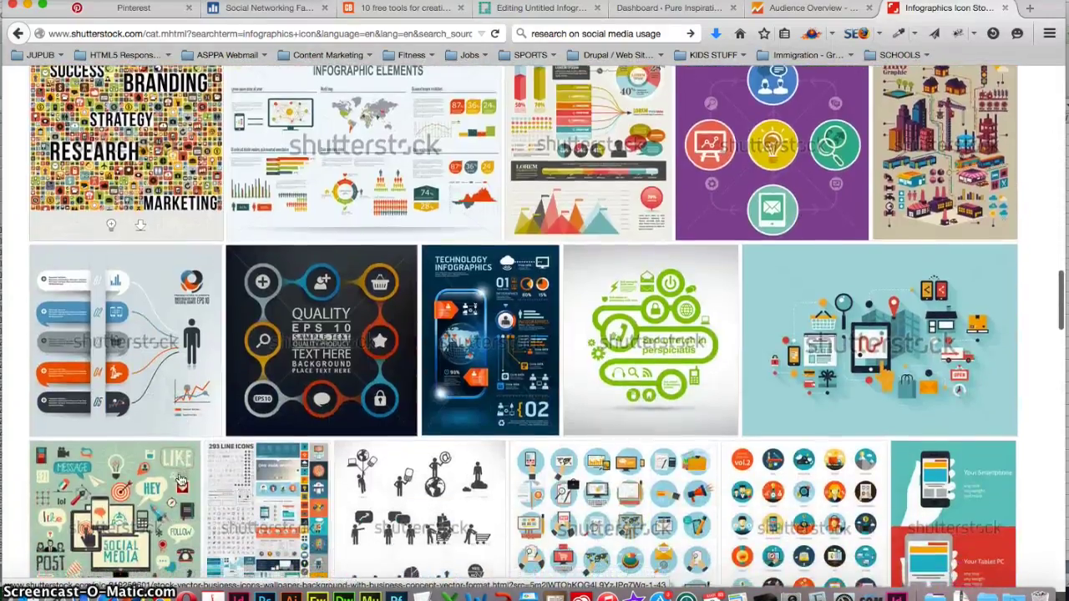
{"action": "scroll", "coordinate": [180, 480], "scroll_direction": "down", "scroll_amount": 2}
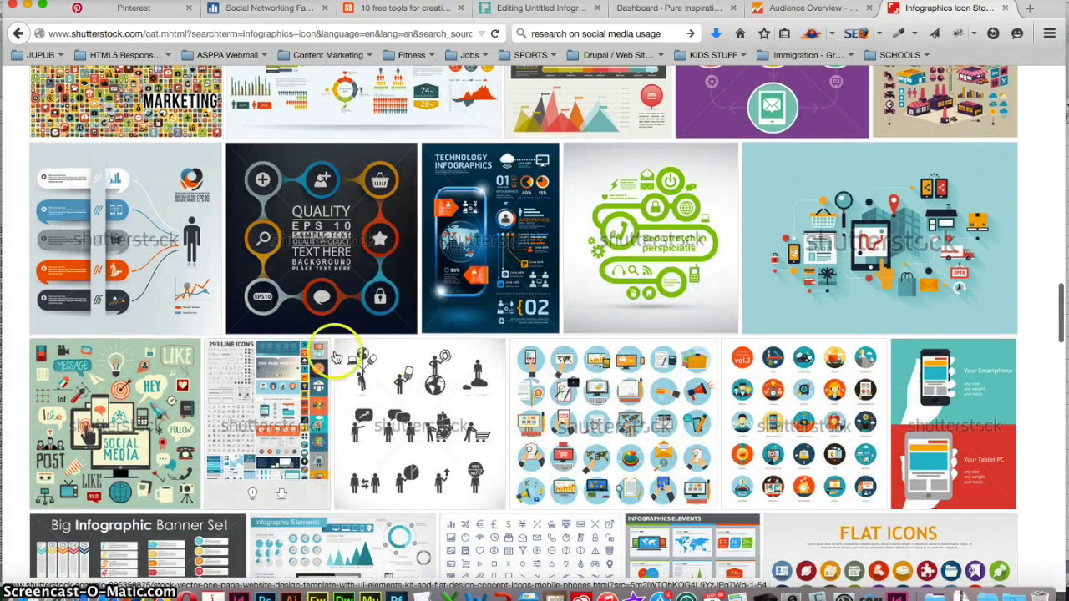
{"action": "mouse_move", "coordinate": [613, 510]}
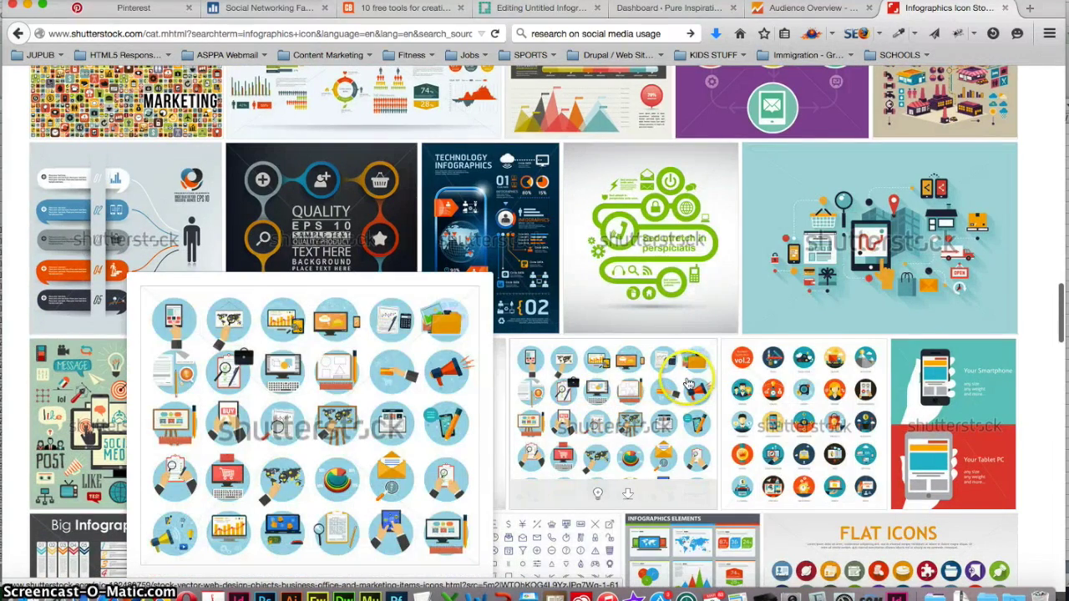
{"action": "scroll", "coordinate": [654, 410], "scroll_direction": "down", "scroll_amount": 3}
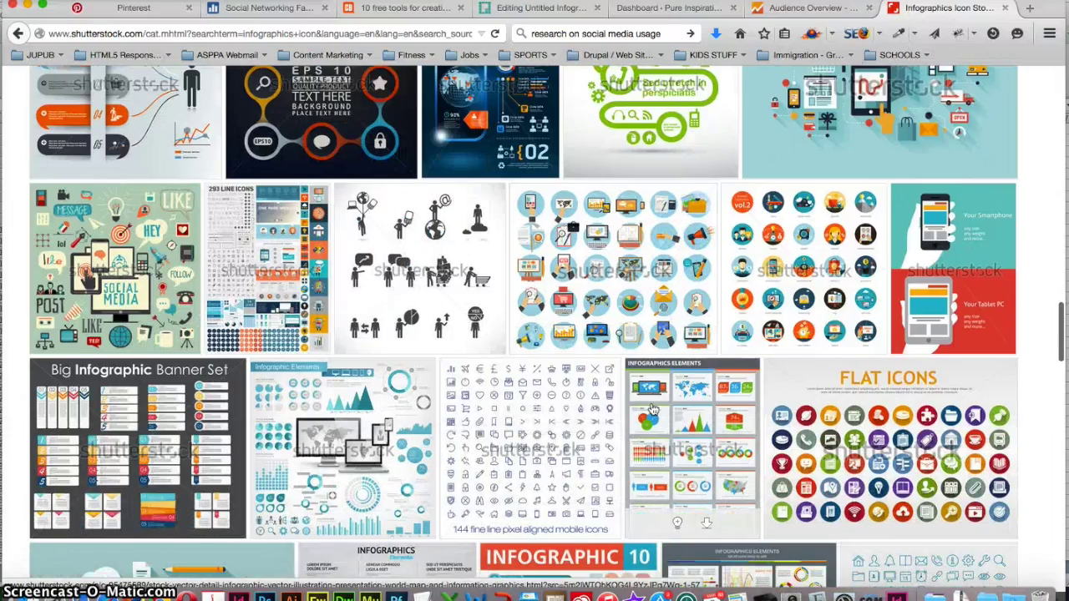
{"action": "scroll", "coordinate": [653, 409], "scroll_direction": "down", "scroll_amount": 2}
{"action": "scroll", "coordinate": [653, 409], "scroll_direction": "down", "scroll_amount": 2}
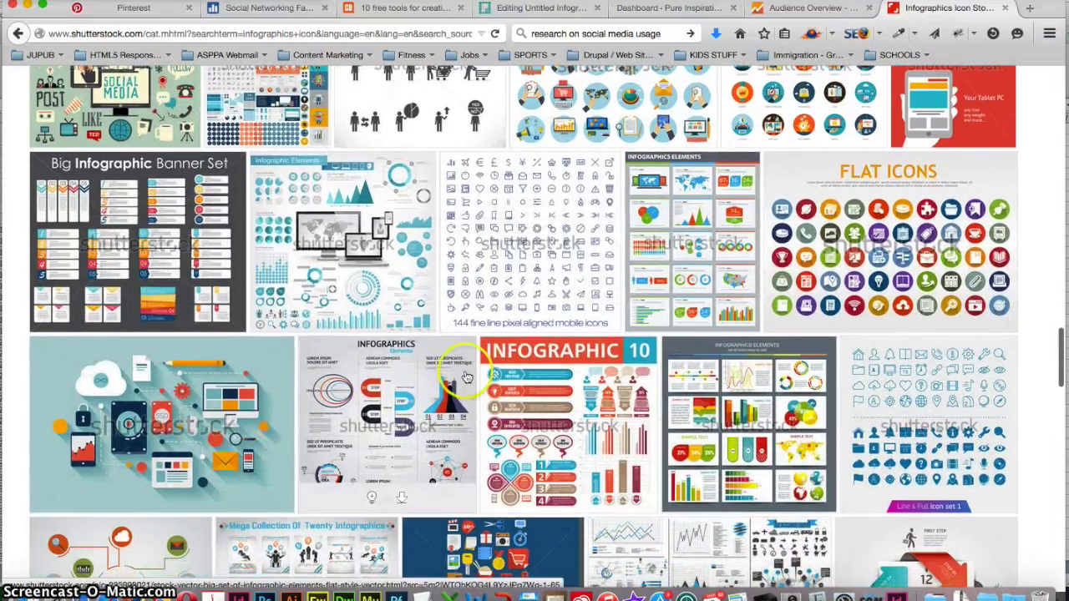
{"action": "scroll", "coordinate": [752, 284], "scroll_direction": "up", "scroll_amount": 1}
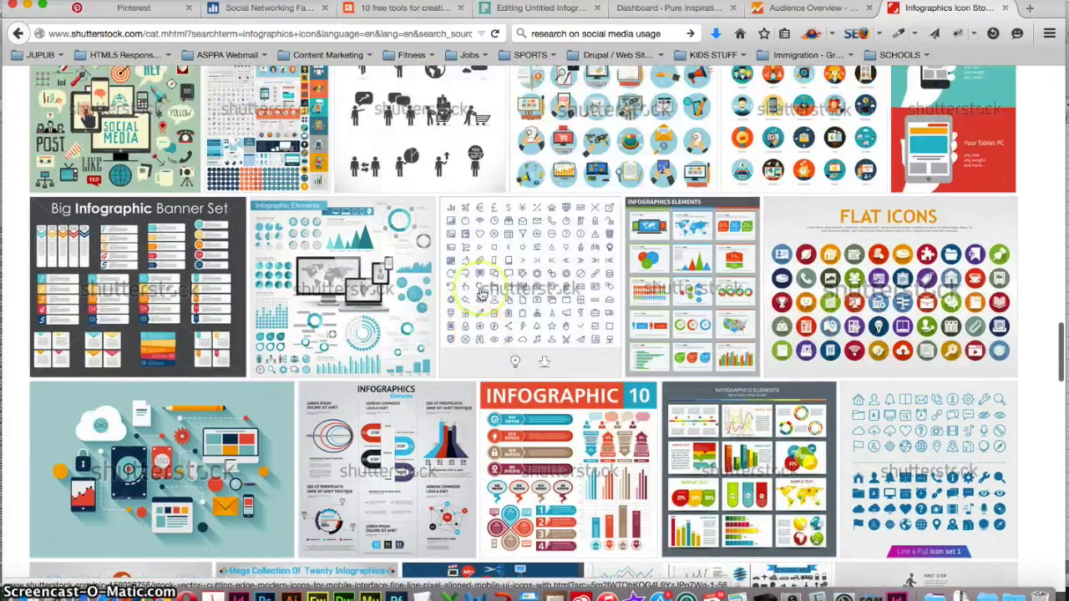
{"action": "scroll", "coordinate": [627, 288], "scroll_direction": "up", "scroll_amount": 3}
{"action": "scroll", "coordinate": [501, 292], "scroll_direction": "up", "scroll_amount": 3}
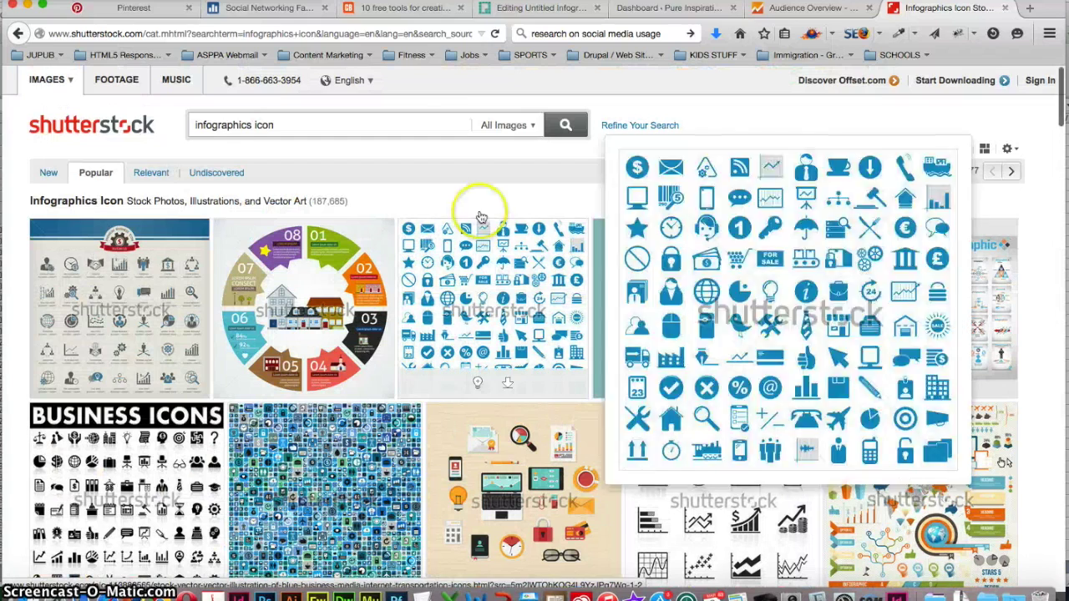
- View the '10 free tools for creating infographics' article and scroll up to 02. Google Developers
{"action": "left_click", "coordinate": [397, 10]}
{"action": "scroll", "coordinate": [167, 201], "scroll_direction": "up", "scroll_amount": 5}
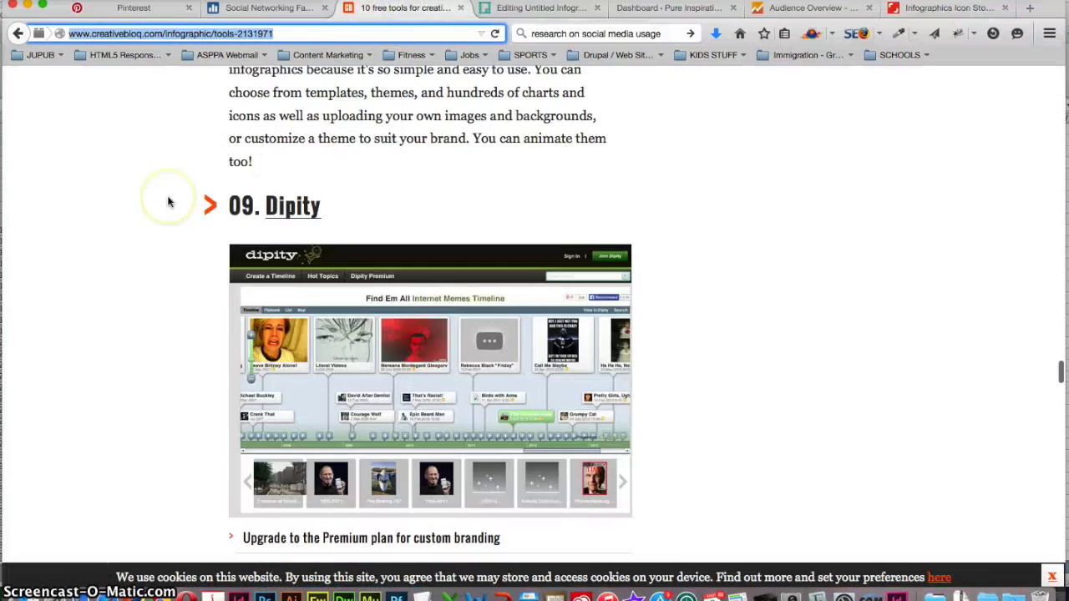
{"action": "scroll", "coordinate": [167, 201], "scroll_direction": "up", "scroll_amount": 5}
{"action": "scroll", "coordinate": [167, 200], "scroll_direction": "up", "scroll_amount": 5}
{"action": "scroll", "coordinate": [167, 200], "scroll_direction": "up", "scroll_amount": 5}
{"action": "scroll", "coordinate": [167, 201], "scroll_direction": "up", "scroll_amount": 5}
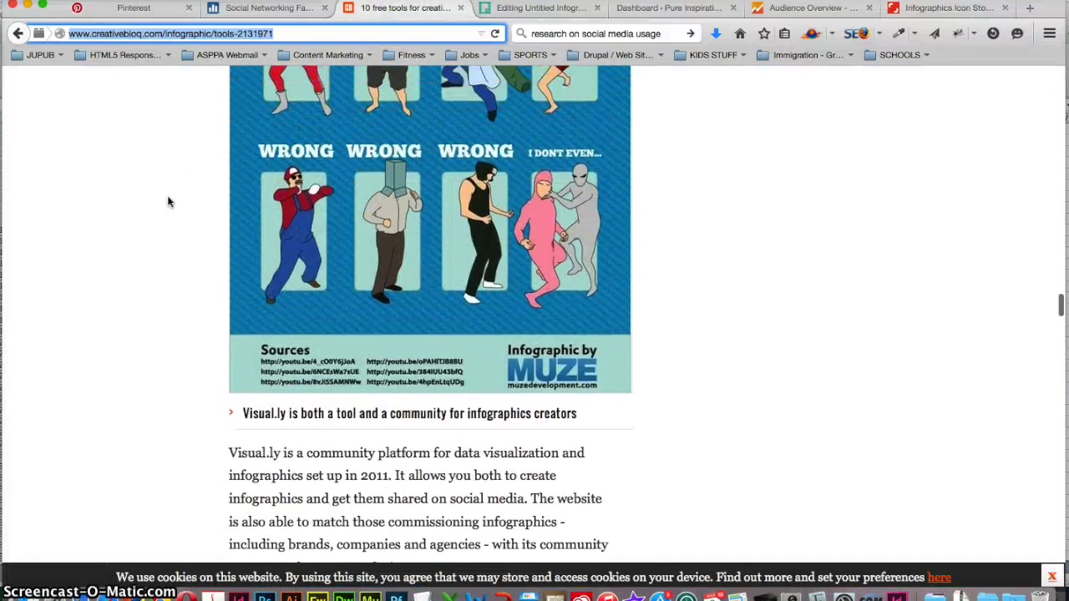
{"action": "scroll", "coordinate": [167, 201], "scroll_direction": "up", "scroll_amount": 5}
{"action": "scroll", "coordinate": [167, 201], "scroll_direction": "up", "scroll_amount": 5}
{"action": "scroll", "coordinate": [167, 201], "scroll_direction": "up", "scroll_amount": 5}
{"action": "scroll", "coordinate": [167, 201], "scroll_direction": "up", "scroll_amount": 5}
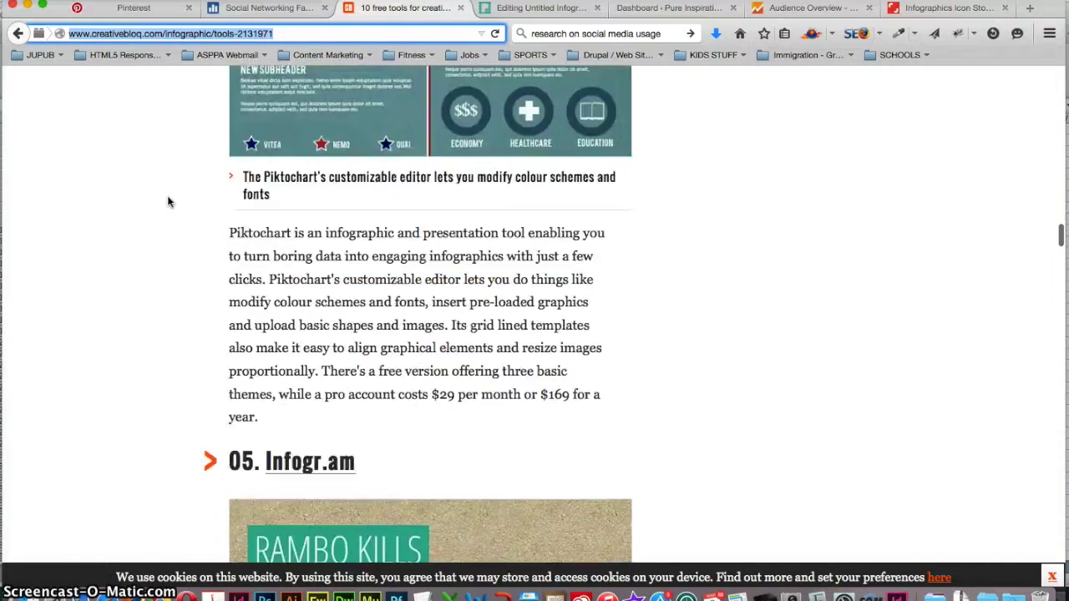
{"action": "scroll", "coordinate": [167, 201], "scroll_direction": "up", "scroll_amount": 5}
{"action": "scroll", "coordinate": [167, 201], "scroll_direction": "up", "scroll_amount": 5}
{"action": "scroll", "coordinate": [167, 201], "scroll_direction": "up", "scroll_amount": 3}
{"action": "scroll", "coordinate": [167, 201], "scroll_direction": "up", "scroll_amount": 5}
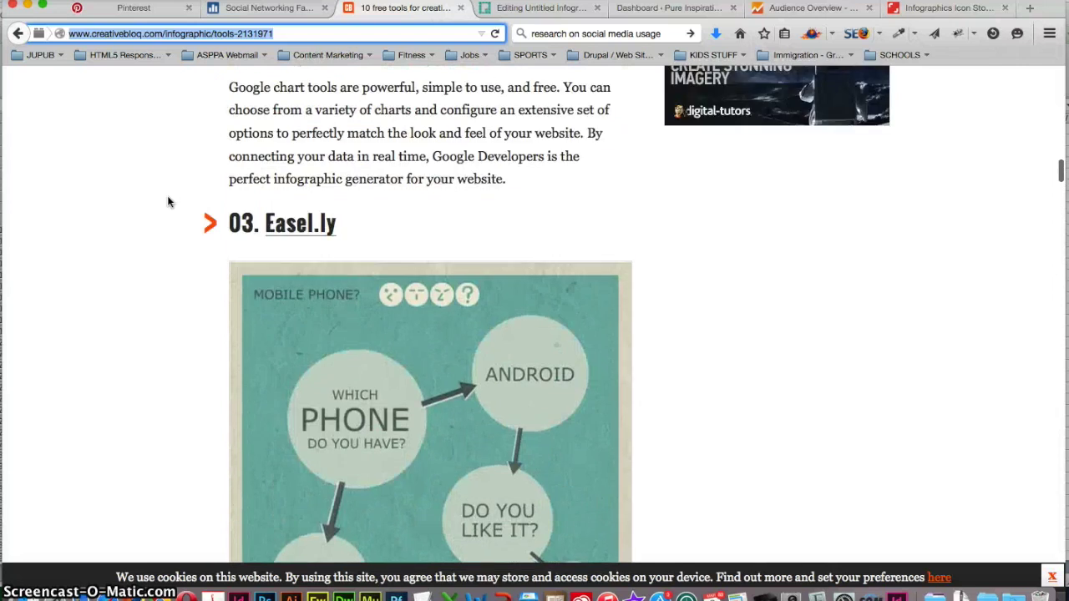
{"action": "scroll", "coordinate": [167, 201], "scroll_direction": "up", "scroll_amount": 5}
{"action": "scroll", "coordinate": [167, 202], "scroll_direction": "up", "scroll_amount": 5}
{"action": "scroll", "coordinate": [167, 201], "scroll_direction": "down", "scroll_amount": 5}
{"action": "scroll", "coordinate": [167, 202], "scroll_direction": "up", "scroll_amount": 3}
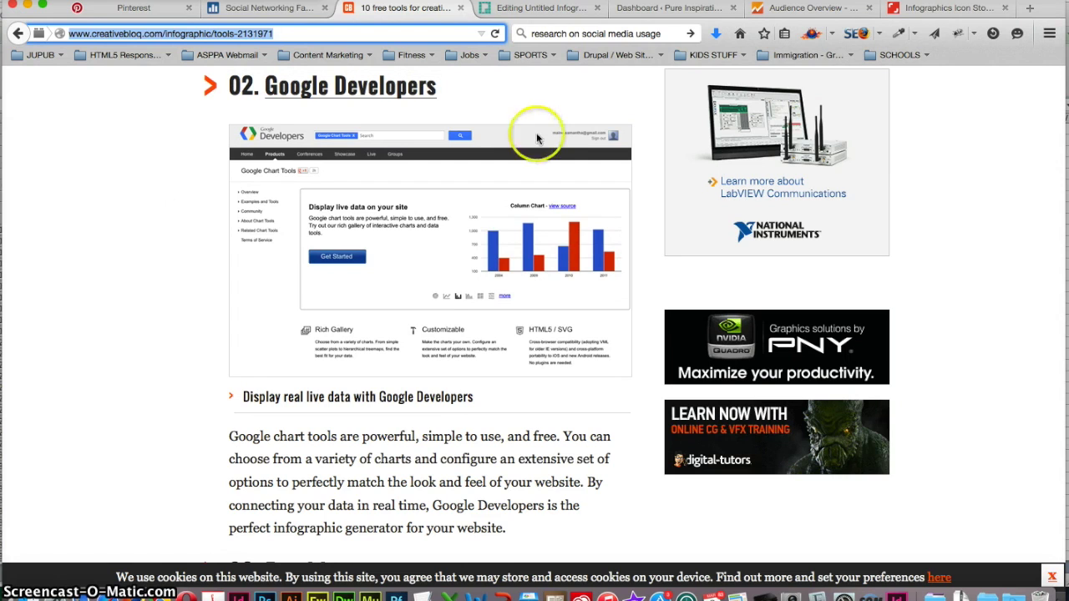
{"action": "left_click", "coordinate": [528, 9]}
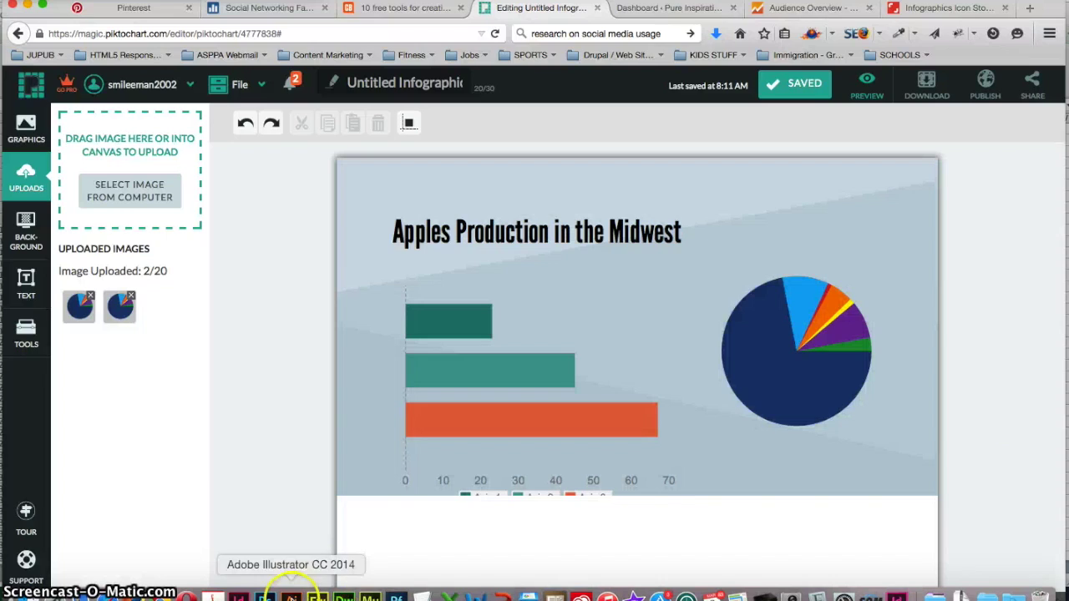
- Glance at Illustrator, return to the Piktochart editor, and open the infographic's download options
{"action": "left_click", "coordinate": [291, 598]}
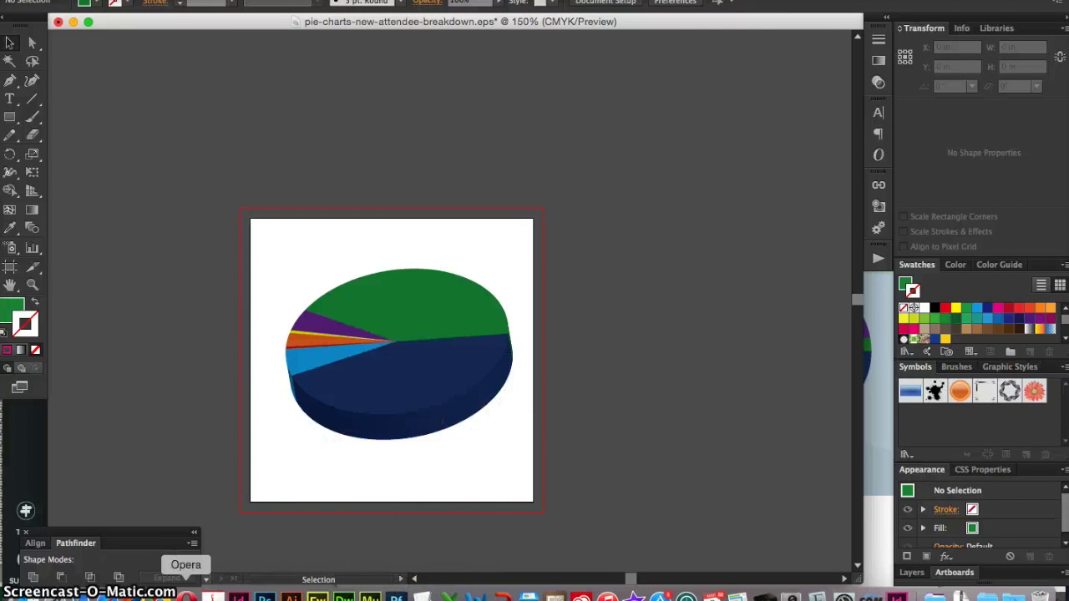
{"action": "left_click", "coordinate": [134, 598]}
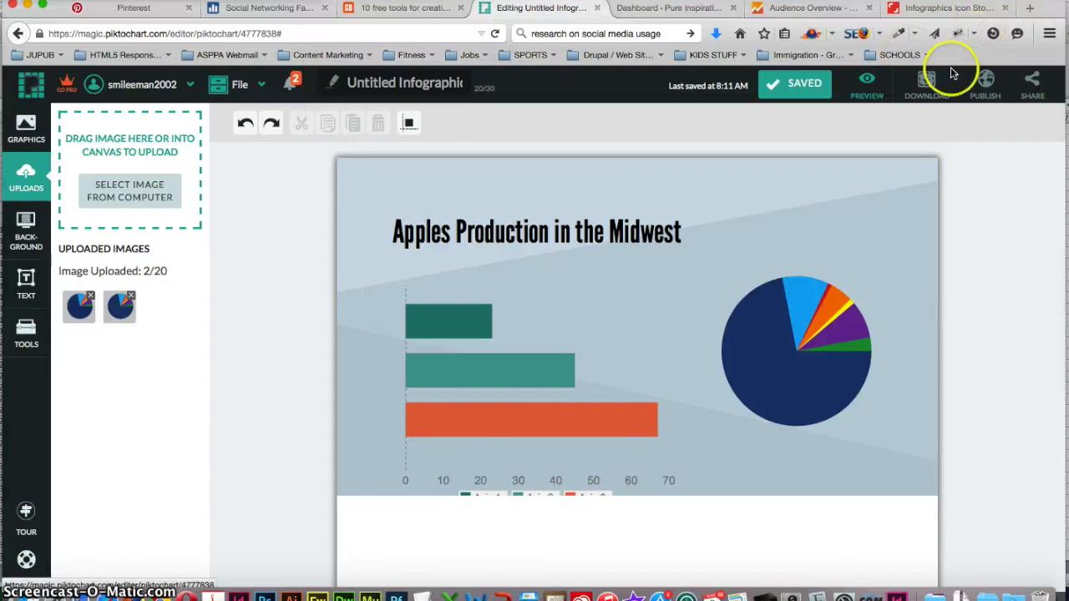
{"action": "left_click", "coordinate": [927, 88]}
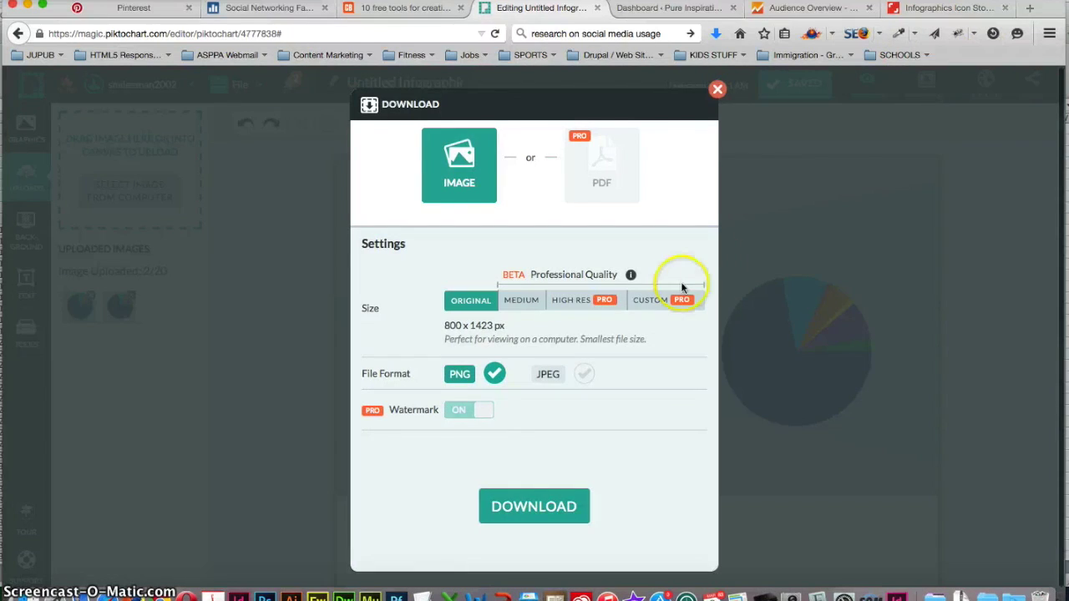
- Download the infographic as a medium 1200 x 2098 px PNG into Downloads, renaming on conflict
{"action": "left_click", "coordinate": [516, 302]}
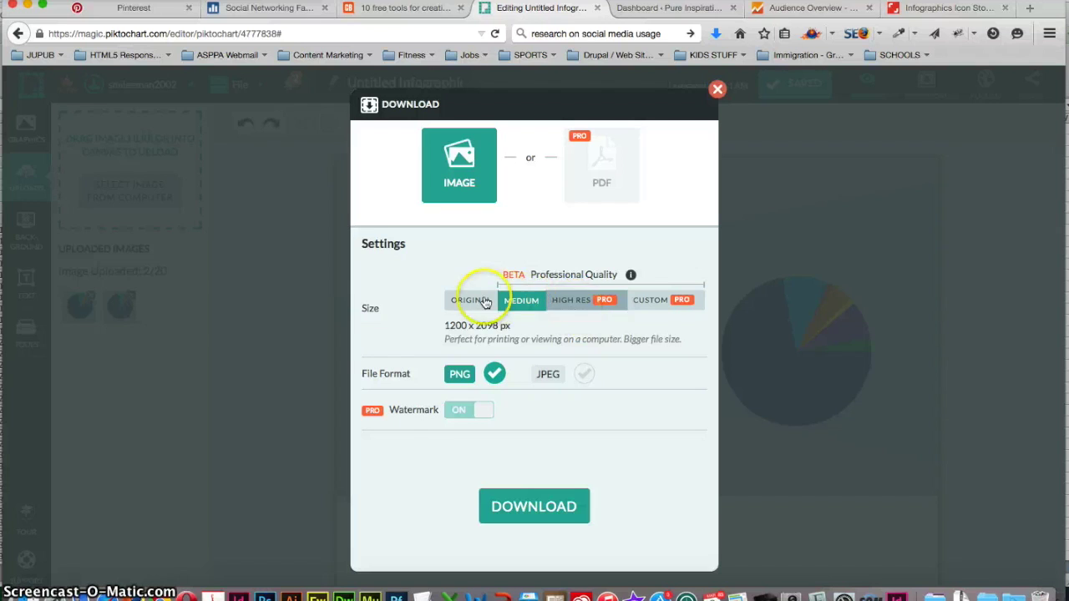
{"action": "left_click", "coordinate": [531, 508]}
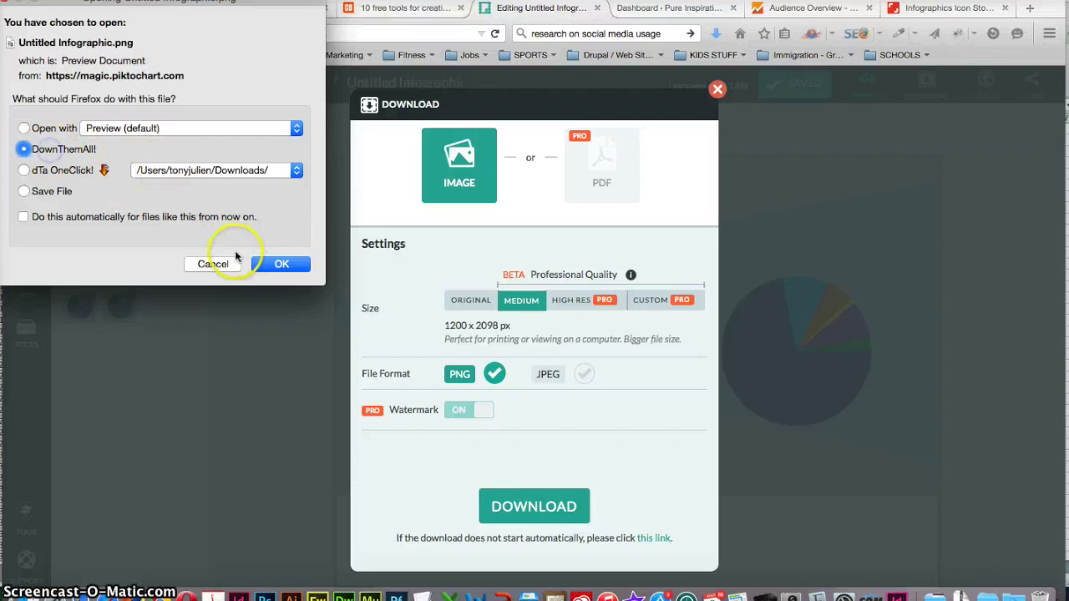
{"action": "left_click", "coordinate": [282, 264]}
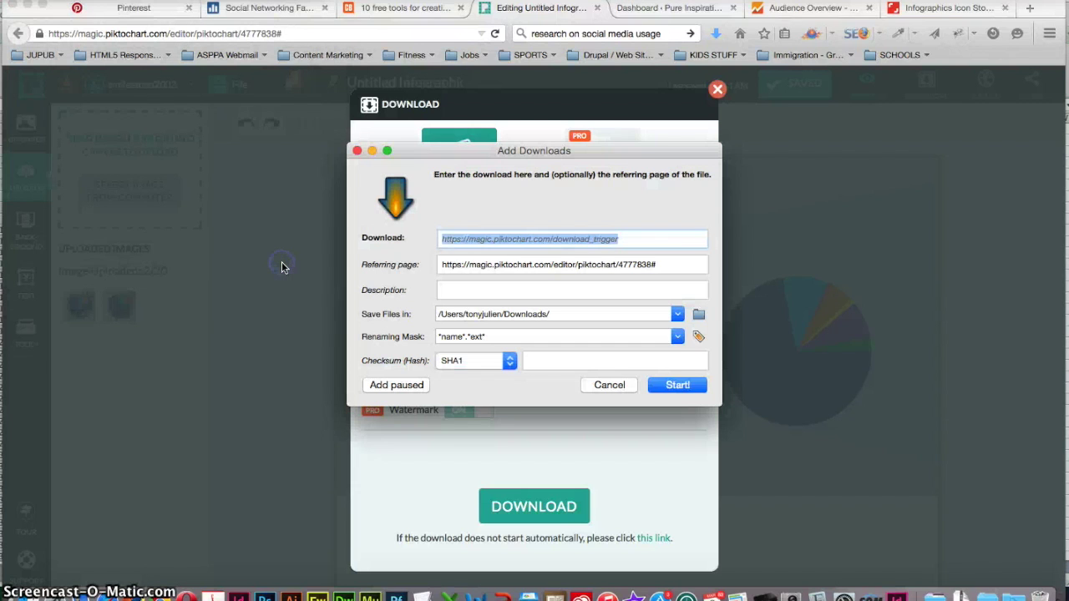
{"action": "left_click", "coordinate": [669, 383]}
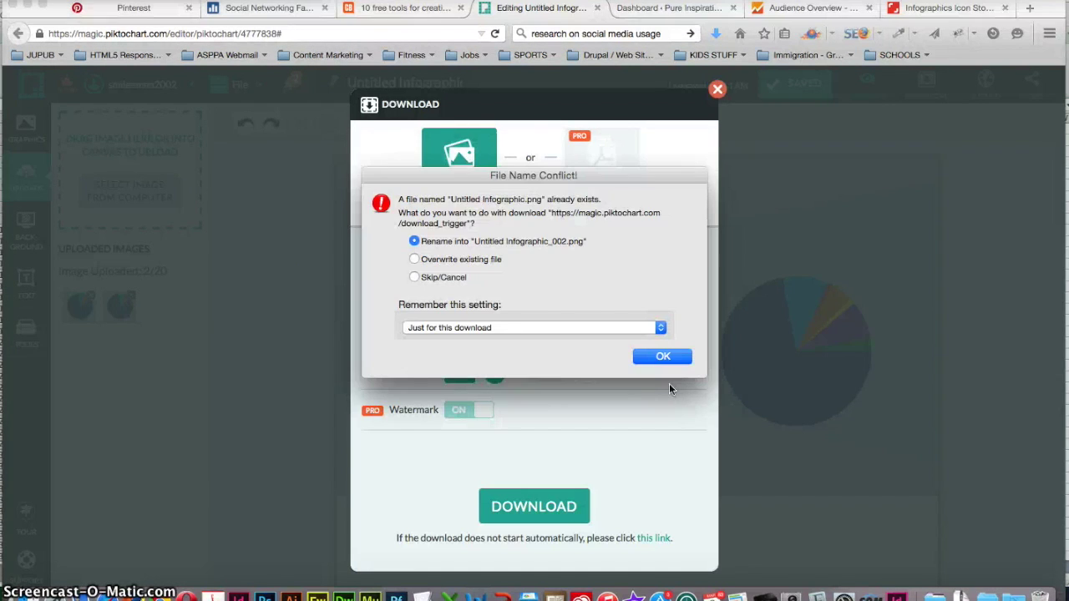
{"action": "left_click", "coordinate": [654, 358]}
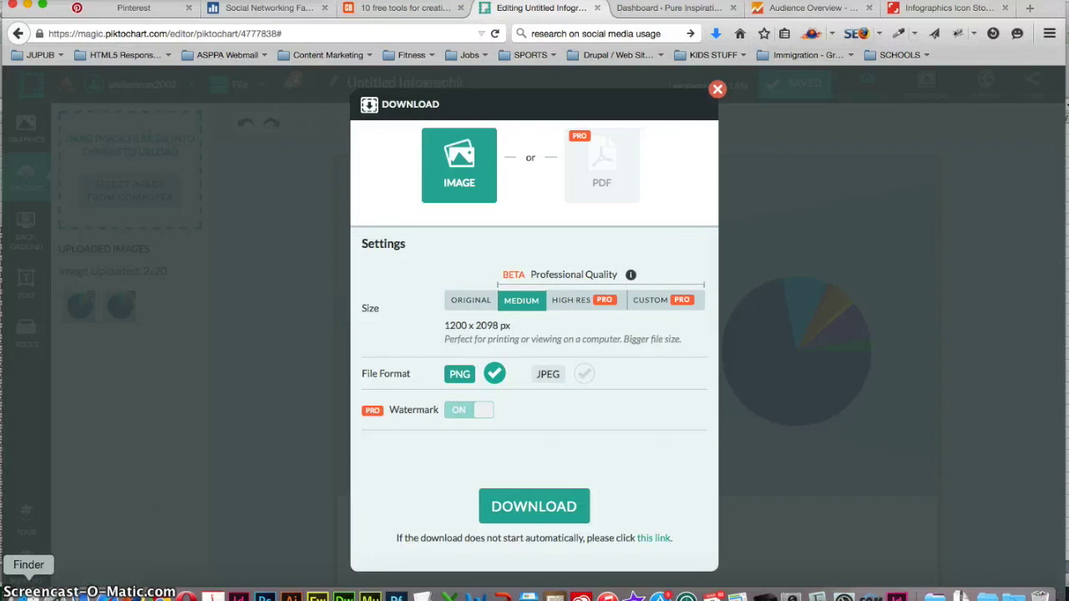
- Open Untitled Infographic_002.png from the Downloads folder in Acrobat
{"action": "left_click", "coordinate": [28, 593]}
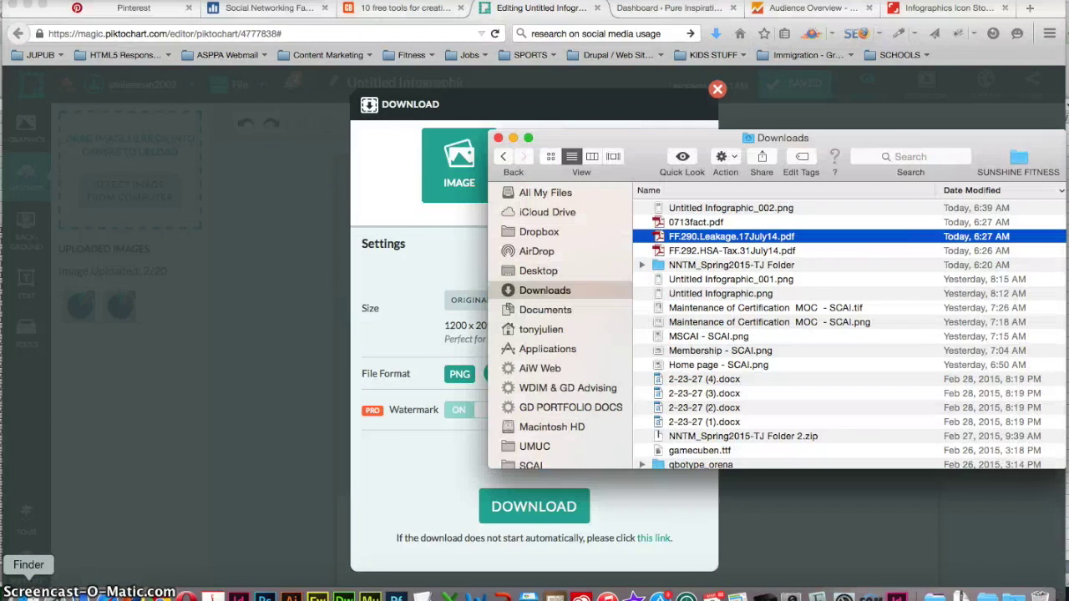
{"action": "left_click", "coordinate": [719, 210]}
{"action": "left_click", "coordinate": [664, 215]}
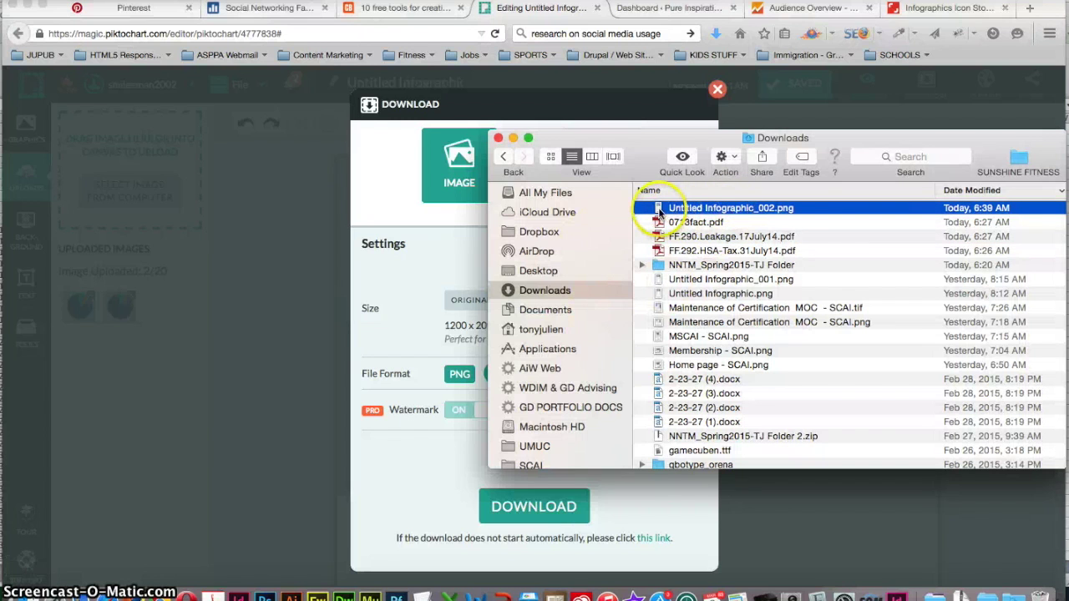
{"action": "left_click_drag", "start_coordinate": [660, 213], "coordinate": [214, 595]}
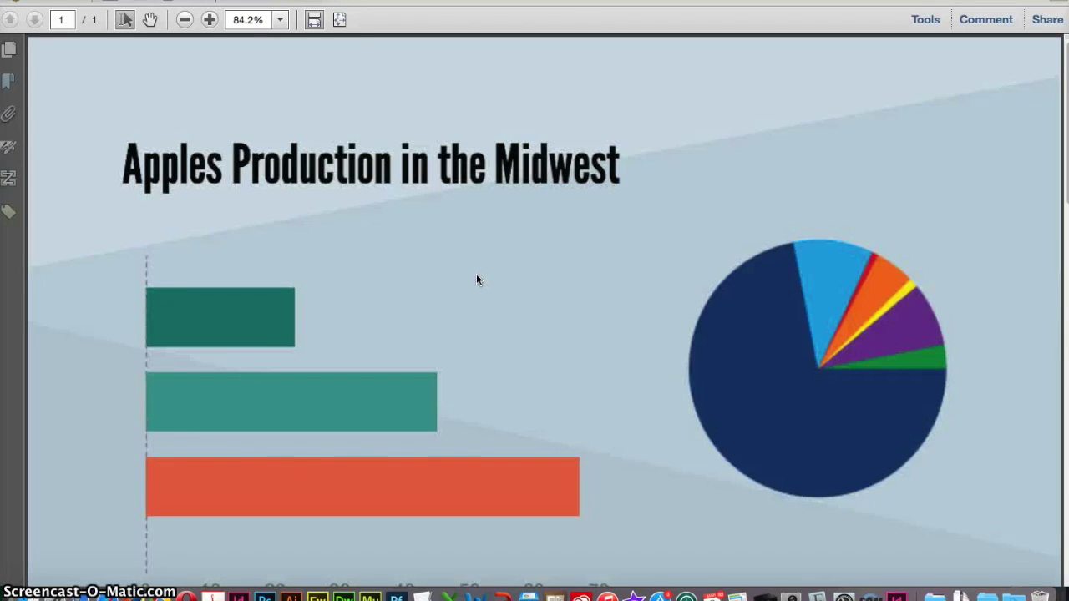
- Zoom out on Untitled Infographic_002.pdf, scroll to its footer and back, then exit full-screen
{"action": "key", "text": "ctrl+minus"}
{"action": "key", "text": "ctrl+minus"}
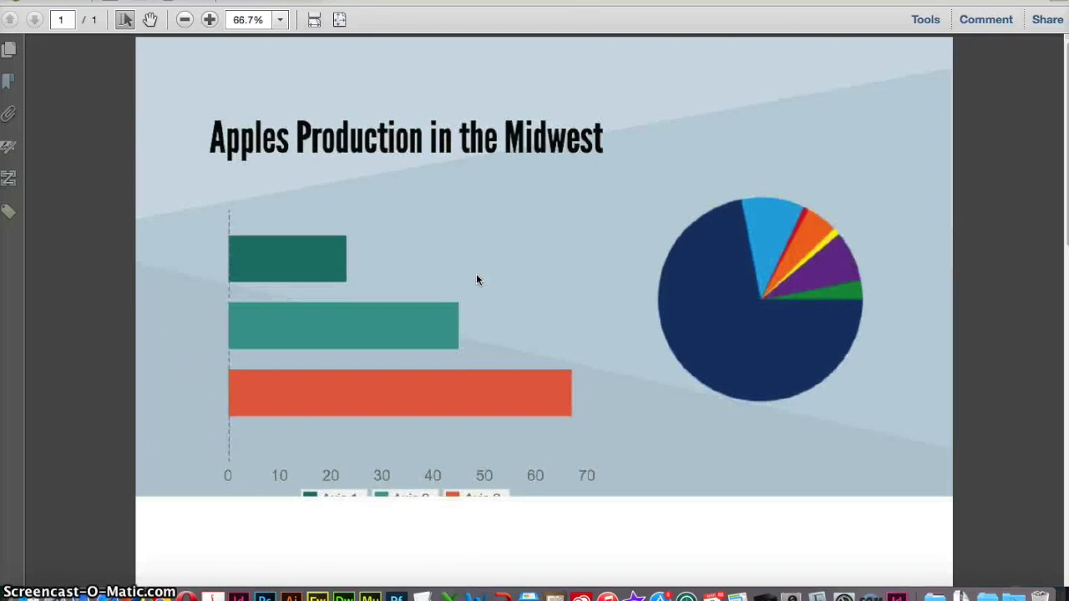
{"action": "scroll", "coordinate": [480, 330], "scroll_direction": "down", "scroll_amount": 2}
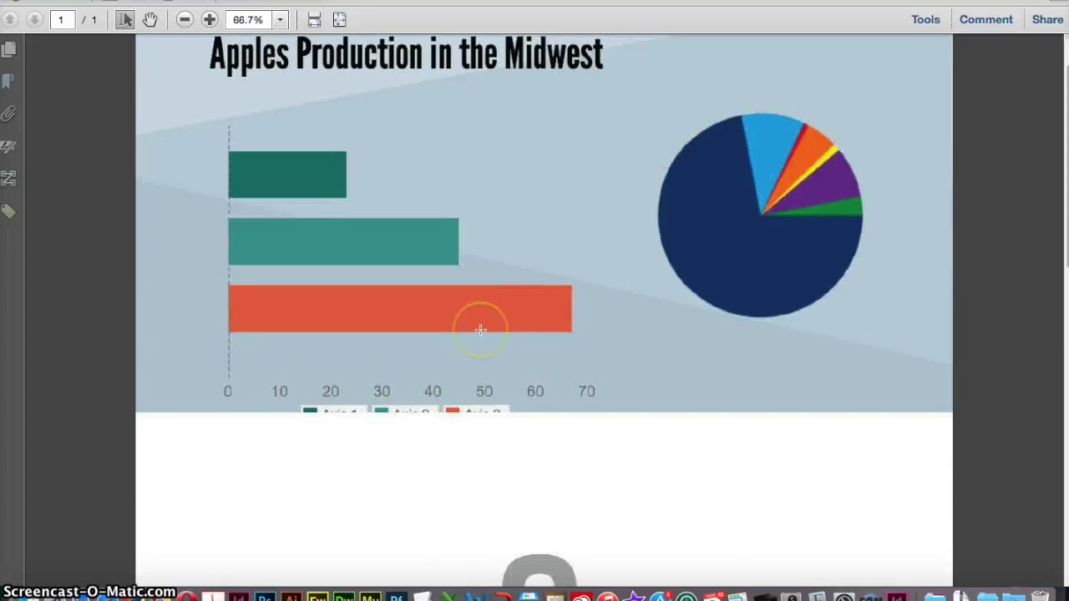
{"action": "scroll", "coordinate": [480, 330], "scroll_direction": "down", "scroll_amount": 3}
{"action": "scroll", "coordinate": [480, 330], "scroll_direction": "down", "scroll_amount": 3}
{"action": "scroll", "coordinate": [480, 330], "scroll_direction": "down", "scroll_amount": 5}
{"action": "scroll", "coordinate": [481, 330], "scroll_direction": "down", "scroll_amount": 5}
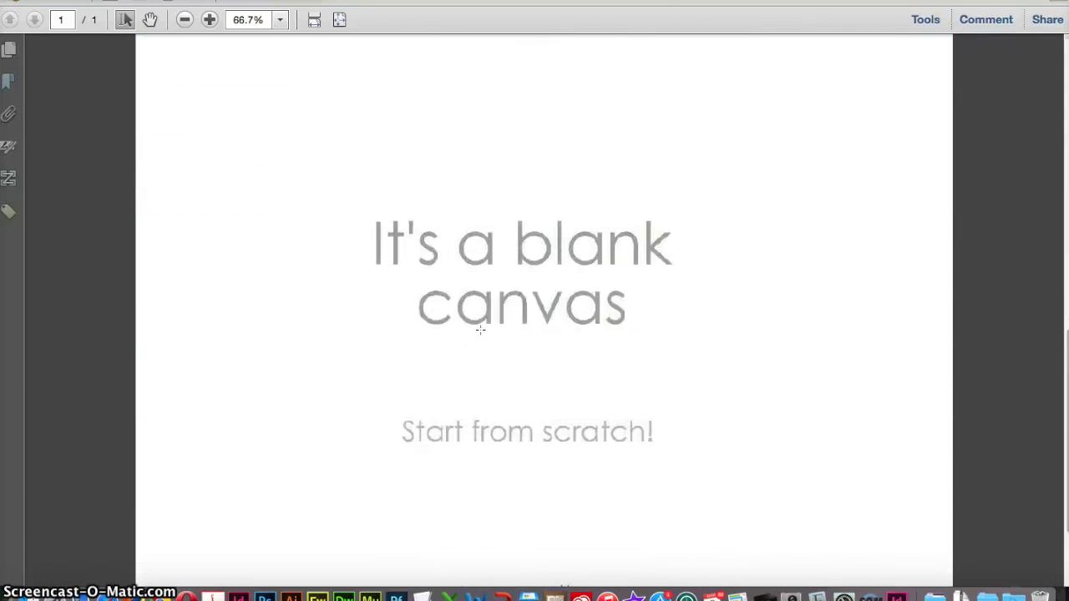
{"action": "scroll", "coordinate": [481, 330], "scroll_direction": "down", "scroll_amount": 3}
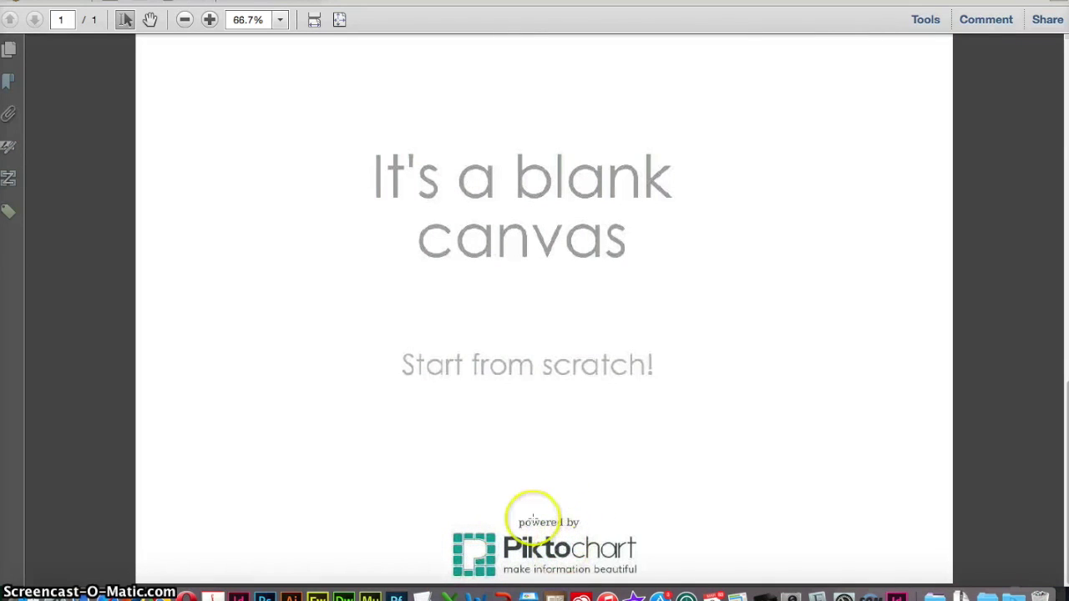
{"action": "scroll", "coordinate": [520, 393], "scroll_direction": "up", "scroll_amount": 3}
{"action": "scroll", "coordinate": [519, 385], "scroll_direction": "up", "scroll_amount": 8}
{"action": "scroll", "coordinate": [519, 386], "scroll_direction": "up", "scroll_amount": 8}
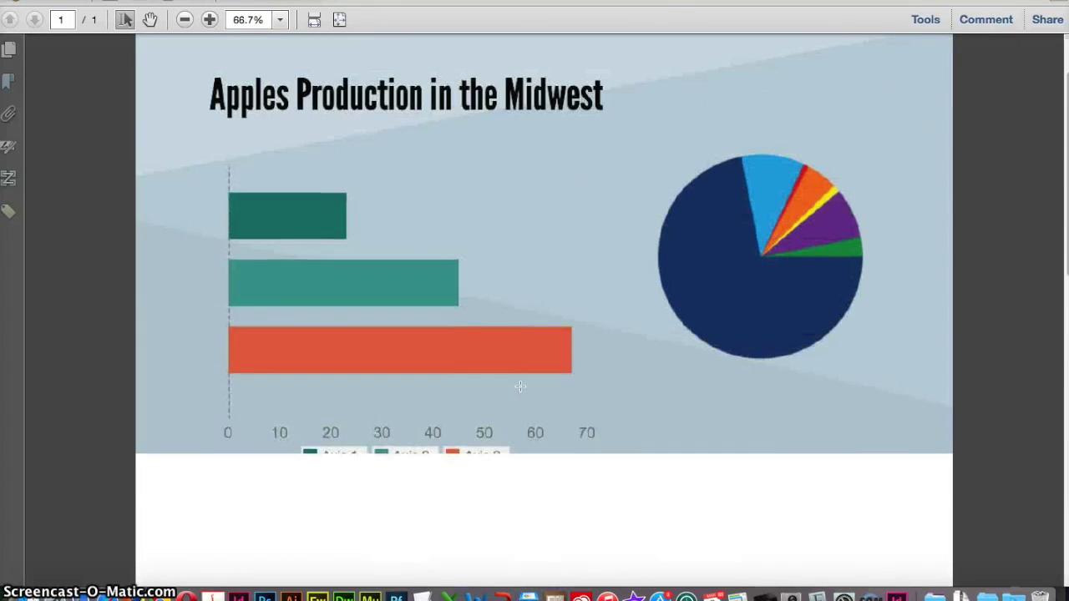
{"action": "scroll", "coordinate": [519, 386], "scroll_direction": "up", "scroll_amount": 1}
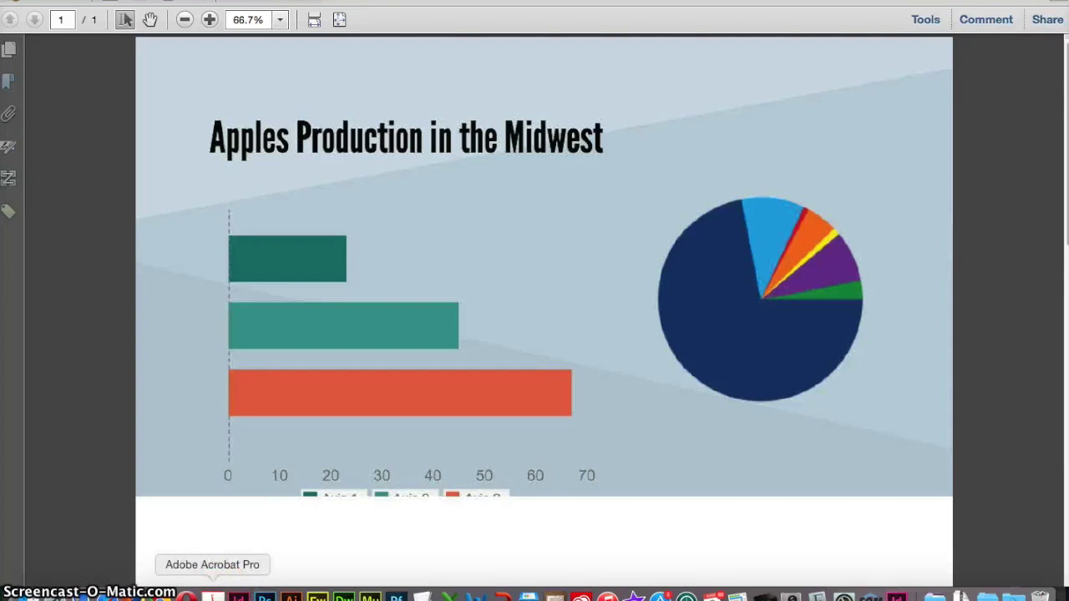
{"action": "key", "text": "Escape"}
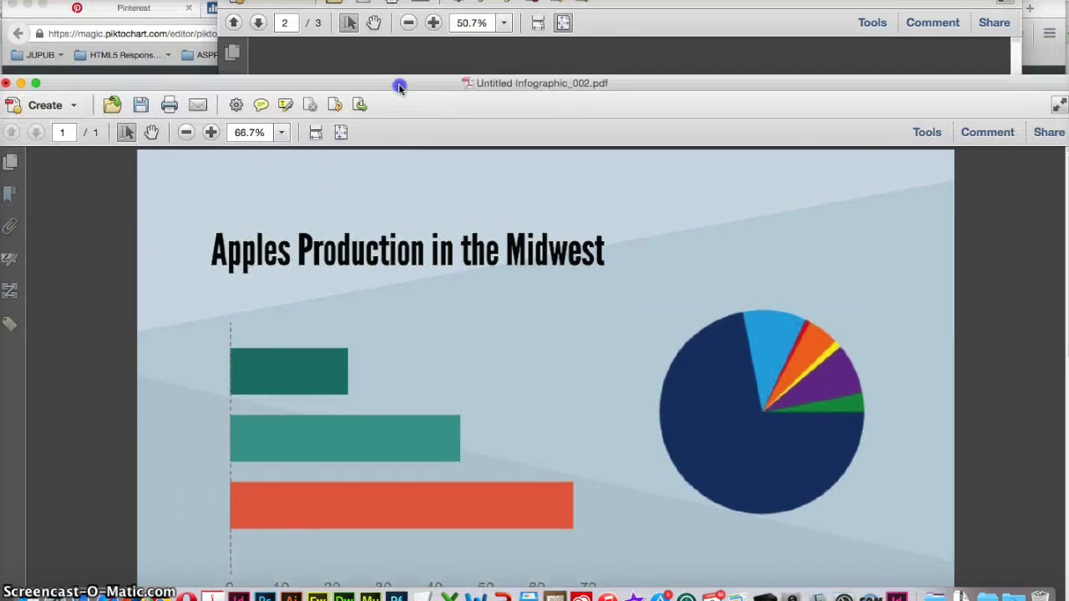
- Close the infographic without saving and bring the magazine PDF to its first page
{"action": "left_click", "coordinate": [38, 169]}
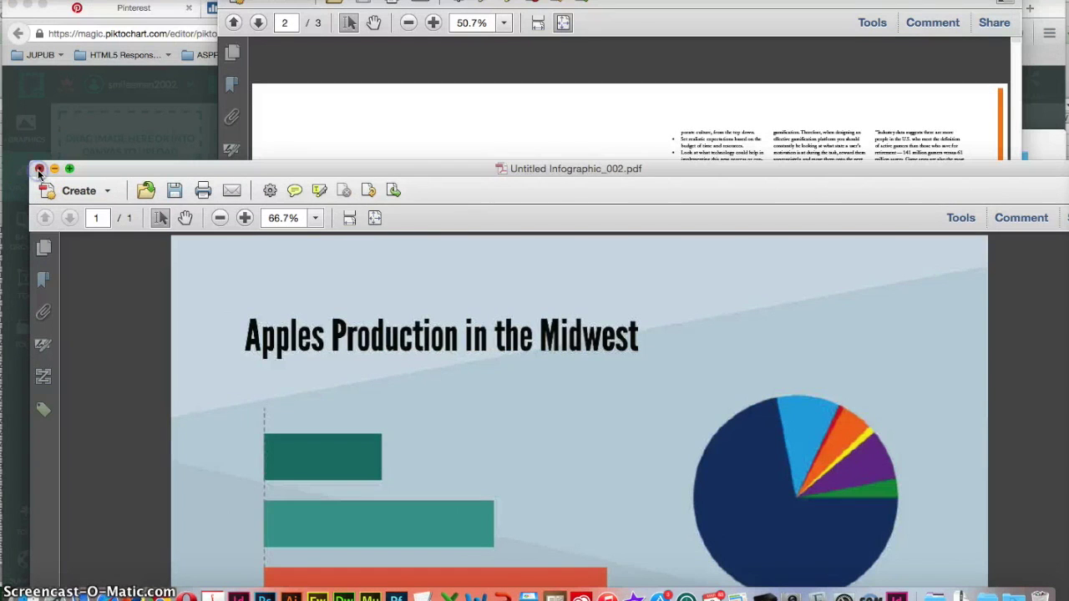
{"action": "left_click", "coordinate": [478, 183]}
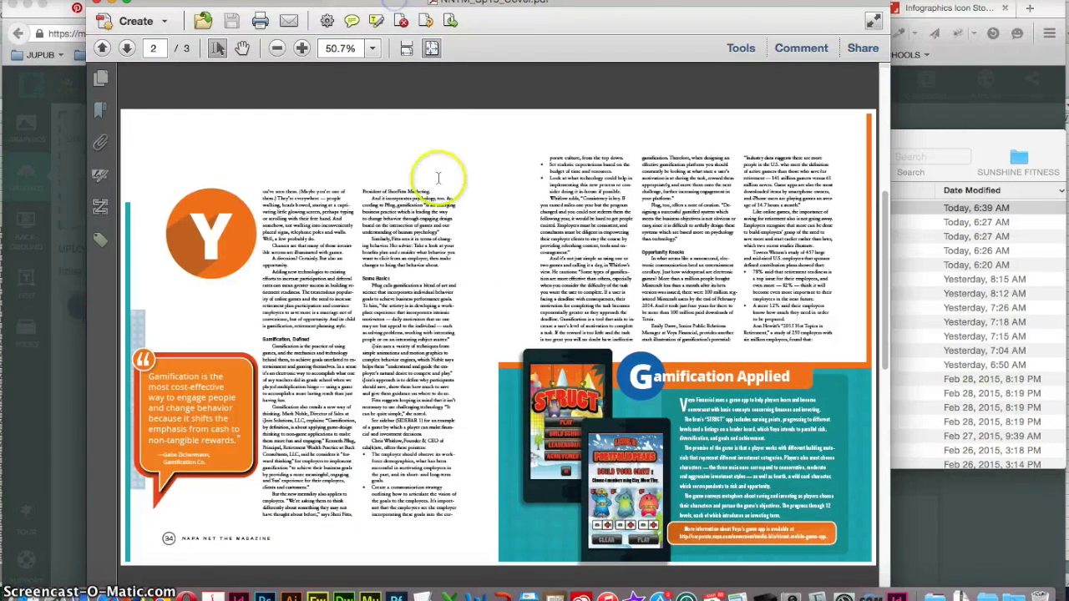
{"action": "left_click", "coordinate": [429, 186]}
{"action": "key", "text": "Left"}
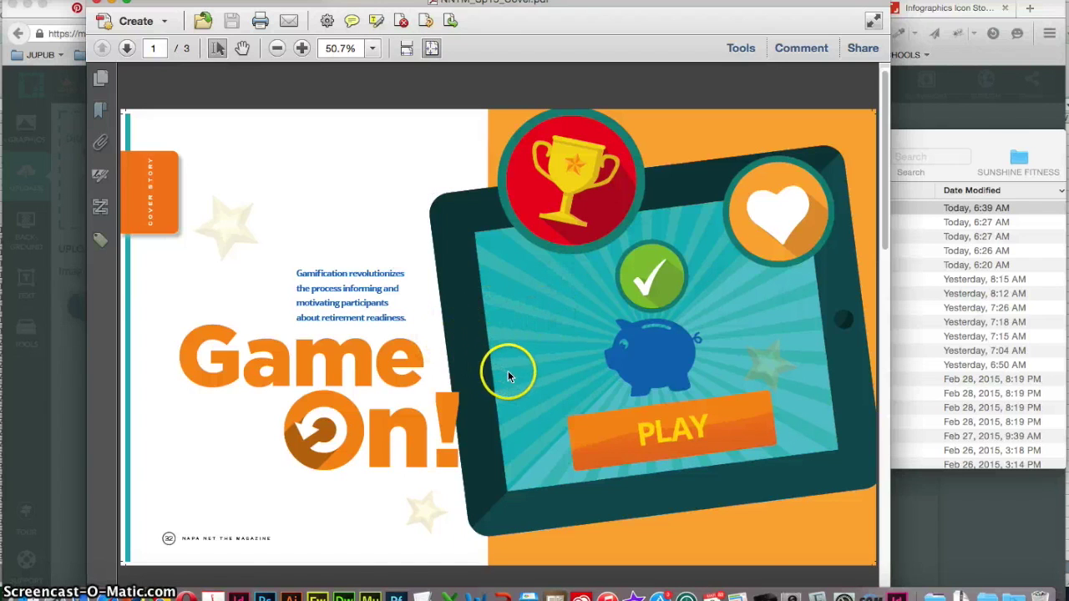
{"action": "scroll", "coordinate": [525, 388], "scroll_direction": "down", "scroll_amount": 2}
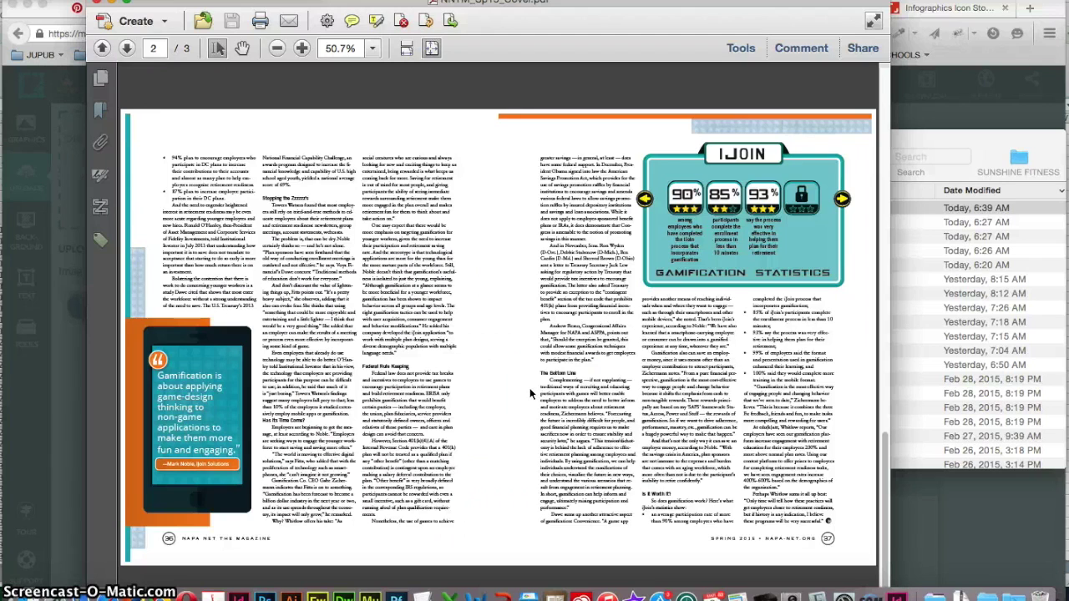
{"action": "scroll", "coordinate": [529, 392], "scroll_direction": "up", "scroll_amount": 2}
{"action": "scroll", "coordinate": [530, 394], "scroll_direction": "down", "scroll_amount": 1}
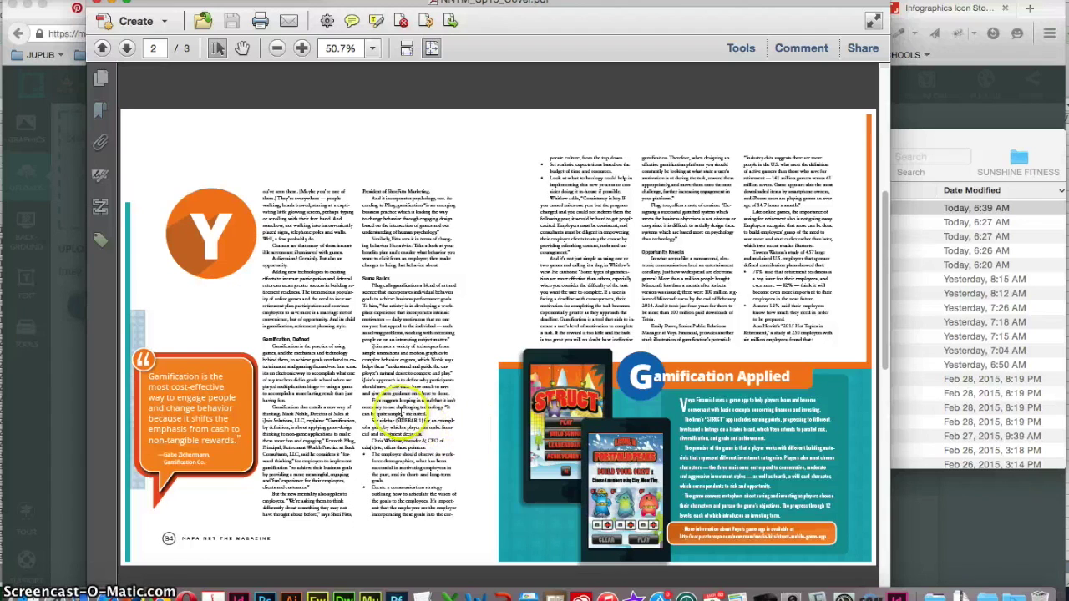
- Go to page 3 of the magazine and zoom in on the iJOIN gamification statistics graphic
{"action": "left_click", "coordinate": [126, 48]}
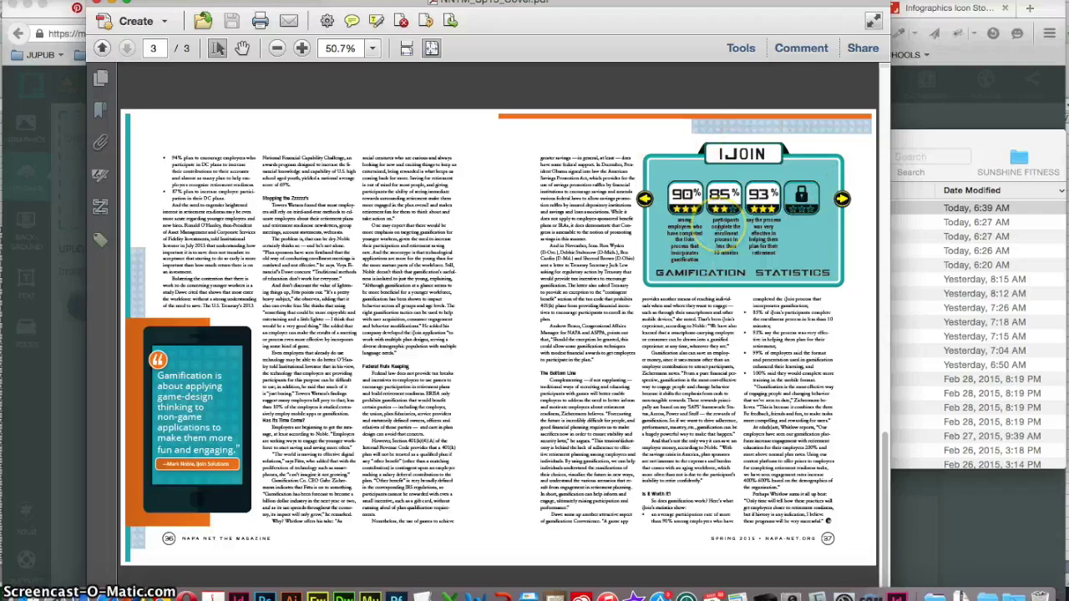
{"action": "key", "text": "super+equal"}
{"action": "scroll", "coordinate": [769, 249], "scroll_direction": "up", "scroll_amount": 5}
{"action": "scroll", "coordinate": [769, 255], "scroll_direction": "down", "scroll_amount": 3}
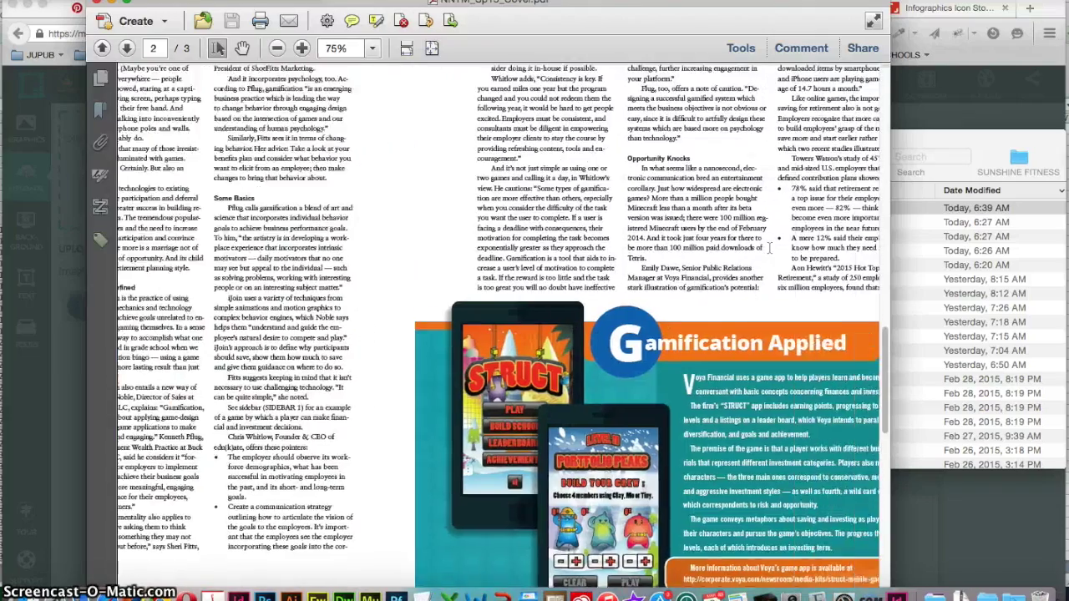
{"action": "scroll", "coordinate": [768, 255], "scroll_direction": "down", "scroll_amount": 3}
{"action": "scroll", "coordinate": [769, 255], "scroll_direction": "down", "scroll_amount": 2}
{"action": "scroll", "coordinate": [769, 254], "scroll_direction": "down", "scroll_amount": 3}
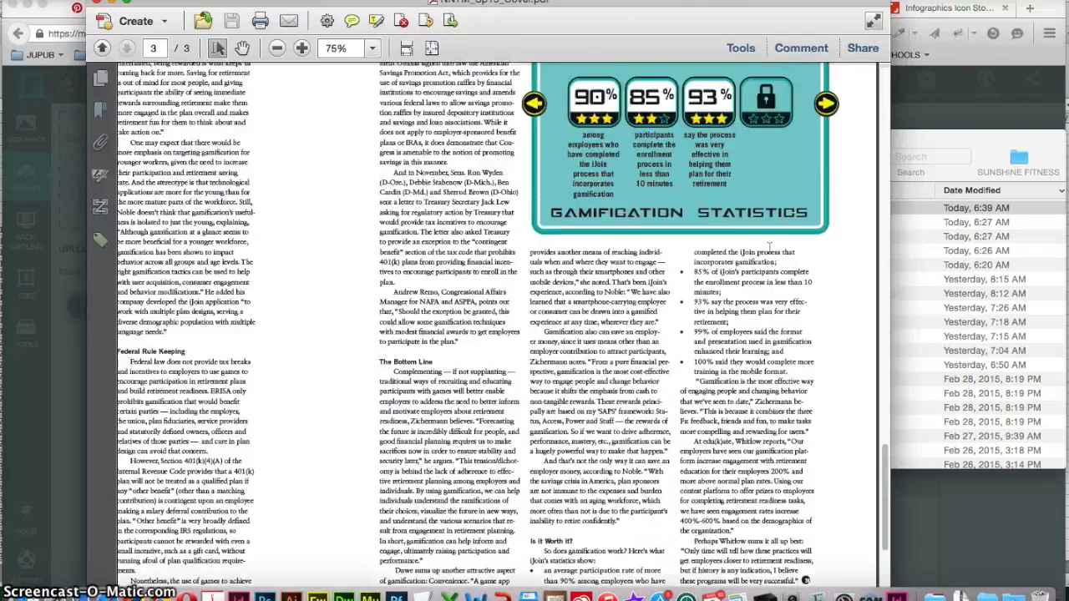
{"action": "scroll", "coordinate": [769, 255], "scroll_direction": "down", "scroll_amount": 5}
{"action": "scroll", "coordinate": [768, 255], "scroll_direction": "down", "scroll_amount": 1}
{"action": "scroll", "coordinate": [769, 249], "scroll_direction": "up", "scroll_amount": 5}
{"action": "scroll", "coordinate": [769, 249], "scroll_direction": "down", "scroll_amount": 1}
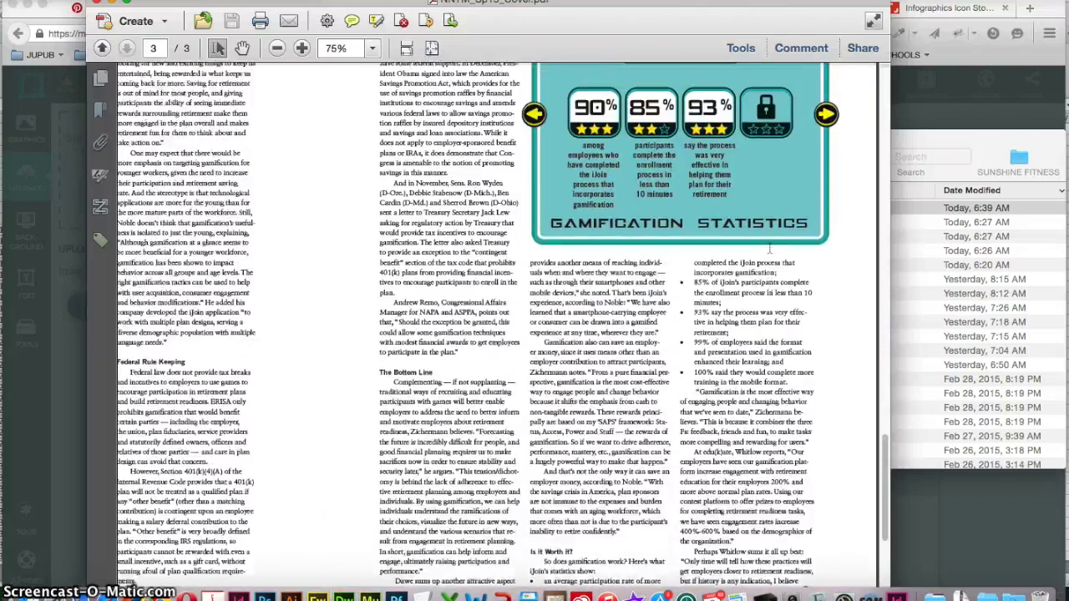
{"action": "scroll", "coordinate": [769, 249], "scroll_direction": "up", "scroll_amount": 3}
{"action": "scroll", "coordinate": [769, 249], "scroll_direction": "up", "scroll_amount": 1}
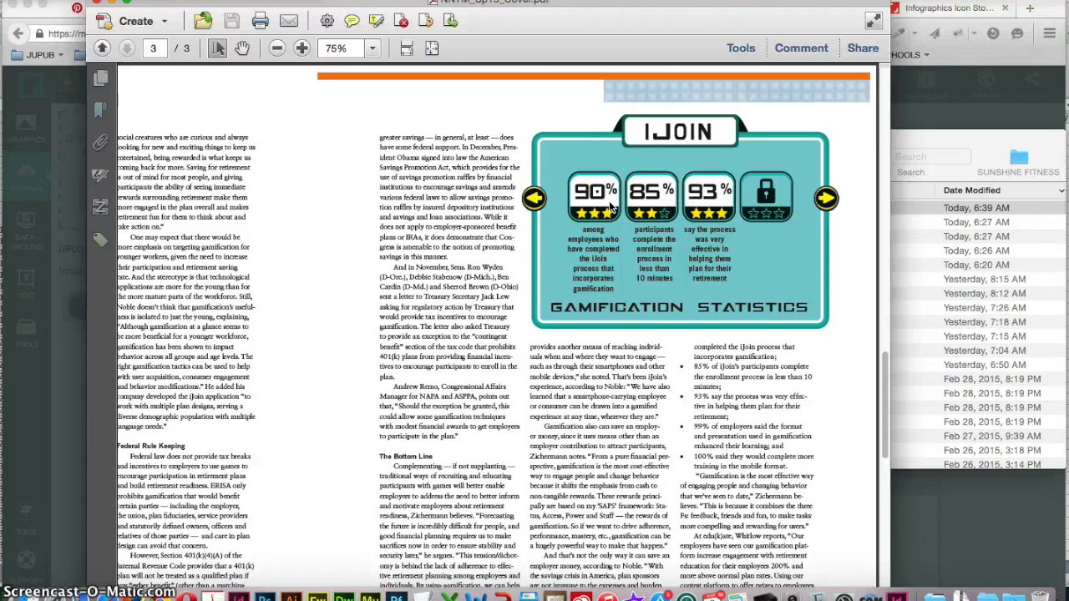
{"action": "key", "text": "super+equal"}
{"action": "scroll", "coordinate": [609, 207], "scroll_direction": "down", "scroll_amount": 10}
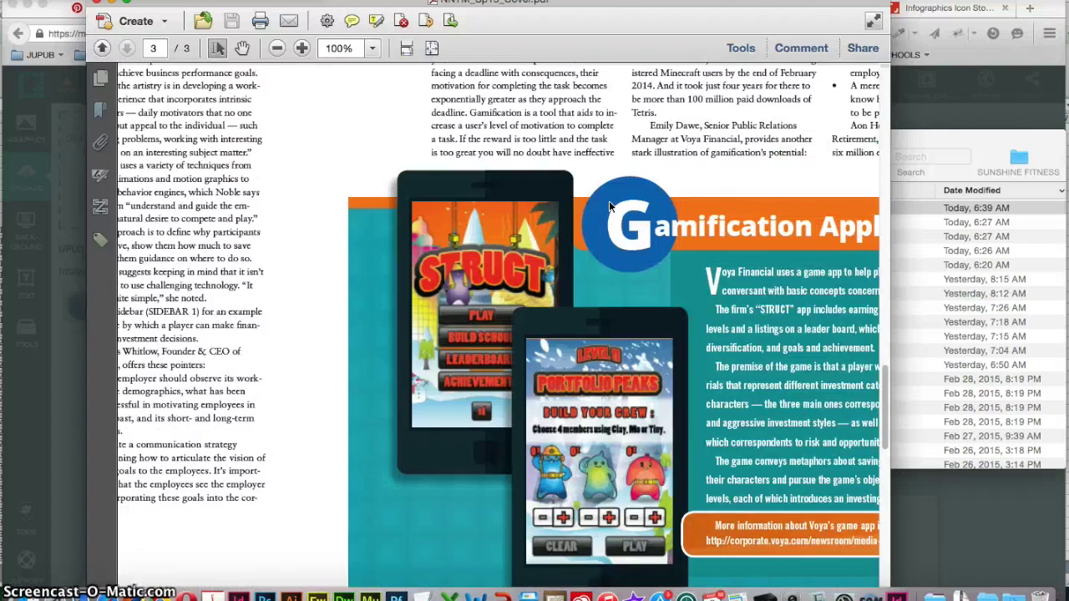
{"action": "scroll", "coordinate": [610, 206], "scroll_direction": "left", "scroll_amount": 2}
{"action": "scroll", "coordinate": [610, 206], "scroll_direction": "down", "scroll_amount": 10}
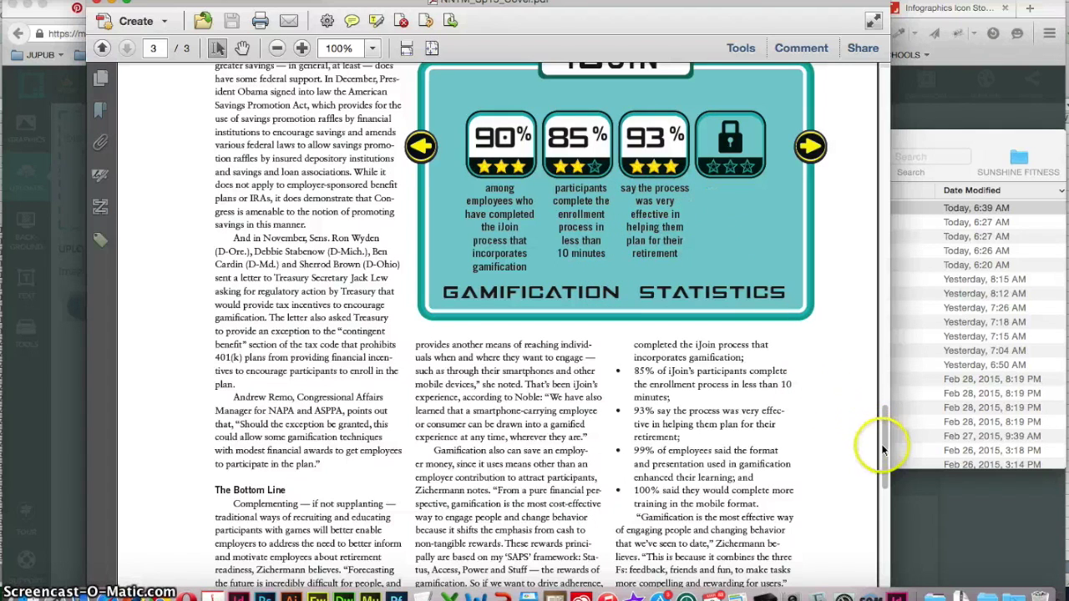
{"action": "left_click_drag", "start_coordinate": [884, 447], "coordinate": [885, 427]}
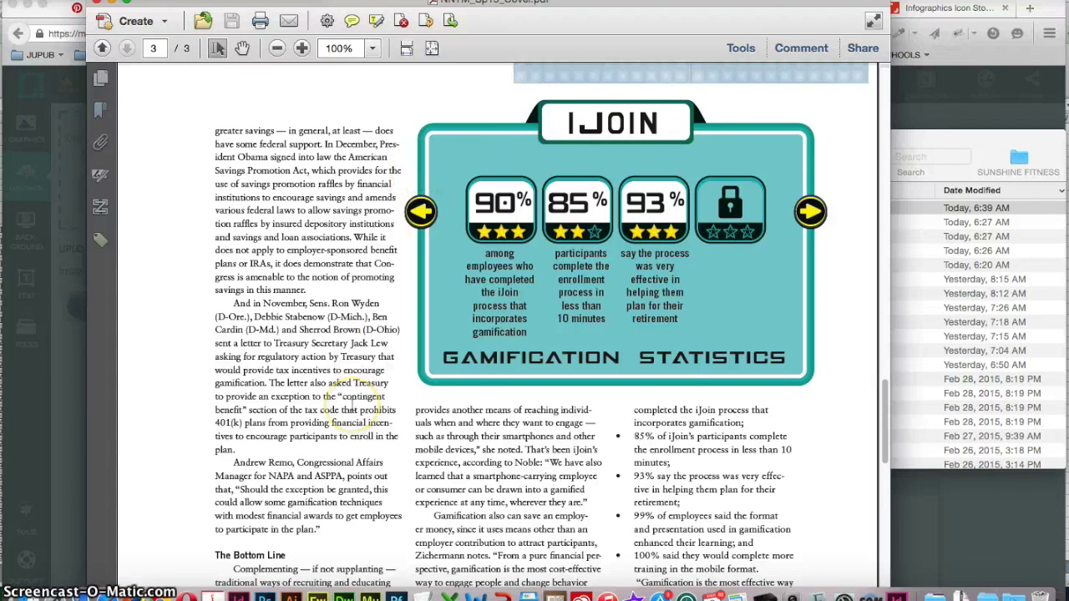
{"action": "key", "text": "ctrl+minus"}
{"action": "key", "text": "ctrl+minus"}
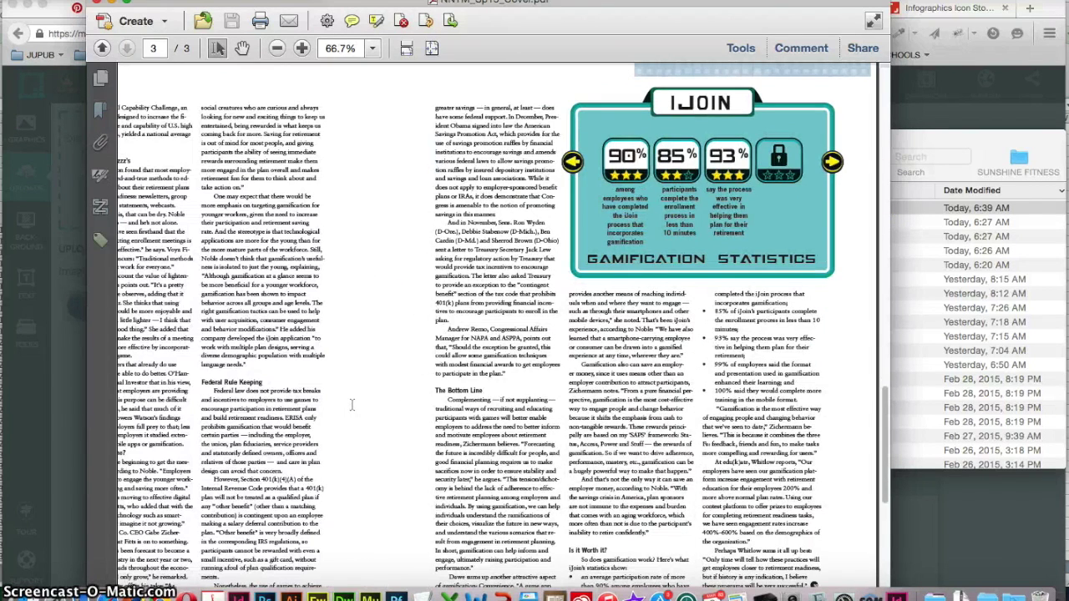
{"action": "scroll", "coordinate": [352, 405], "scroll_direction": "up", "scroll_amount": 10}
{"action": "scroll", "coordinate": [352, 405], "scroll_direction": "down", "scroll_amount": 5}
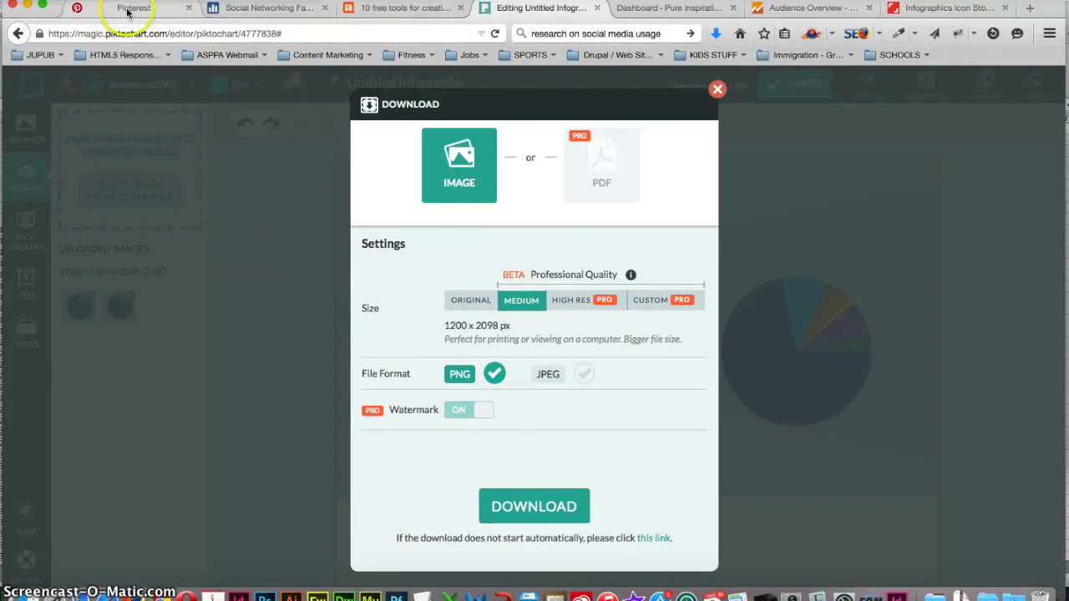
{"action": "left_click", "coordinate": [125, 8]}
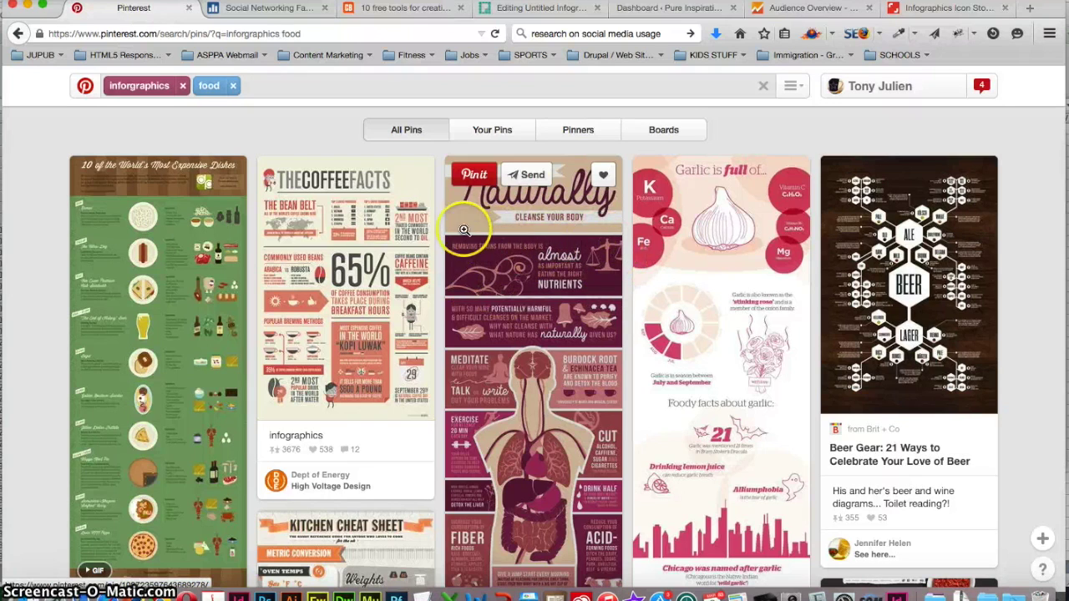
- Browse Finder to the ASPPA > ARA folder
{"action": "left_click", "coordinate": [18, 594]}
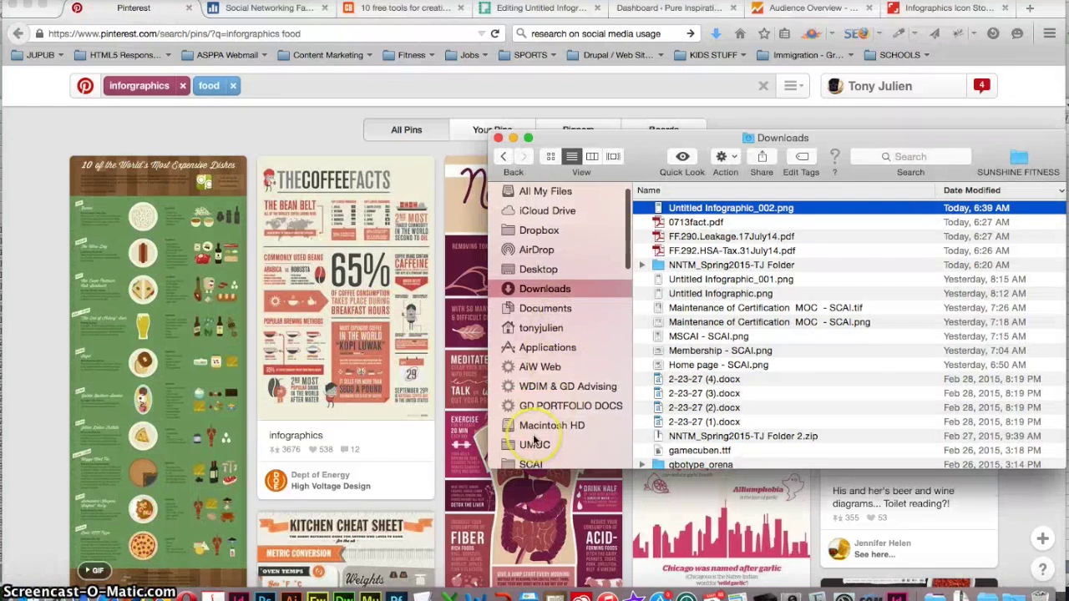
{"action": "scroll", "coordinate": [535, 440], "scroll_direction": "down", "scroll_amount": 1}
{"action": "scroll", "coordinate": [535, 440], "scroll_direction": "down", "scroll_amount": 2}
{"action": "scroll", "coordinate": [537, 423], "scroll_direction": "down", "scroll_amount": 1}
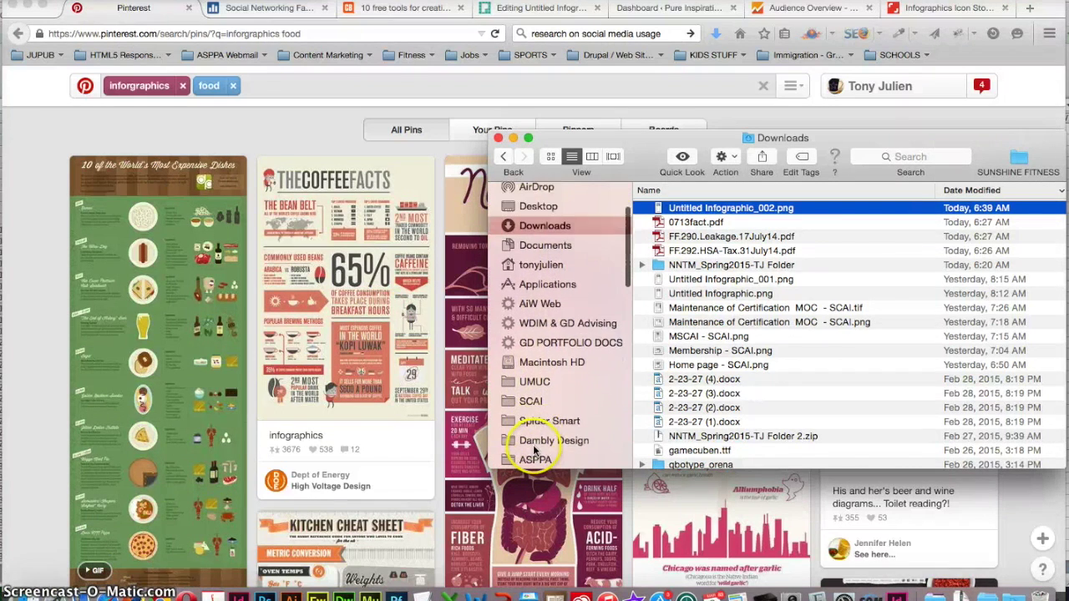
{"action": "scroll", "coordinate": [538, 426], "scroll_direction": "down", "scroll_amount": 2}
{"action": "left_click", "coordinate": [531, 434]}
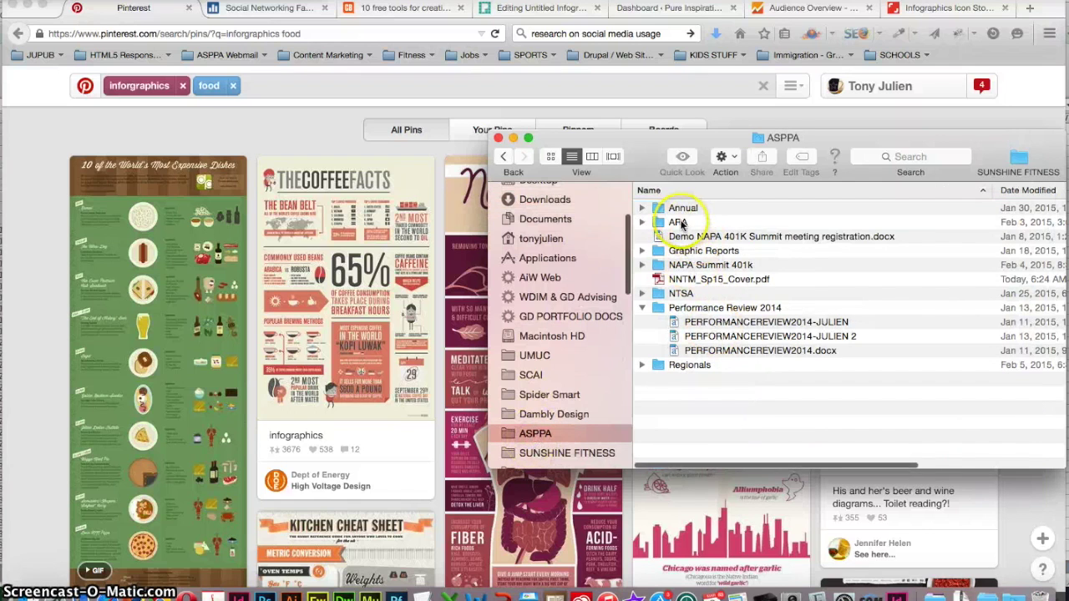
{"action": "double_click", "coordinate": [677, 222]}
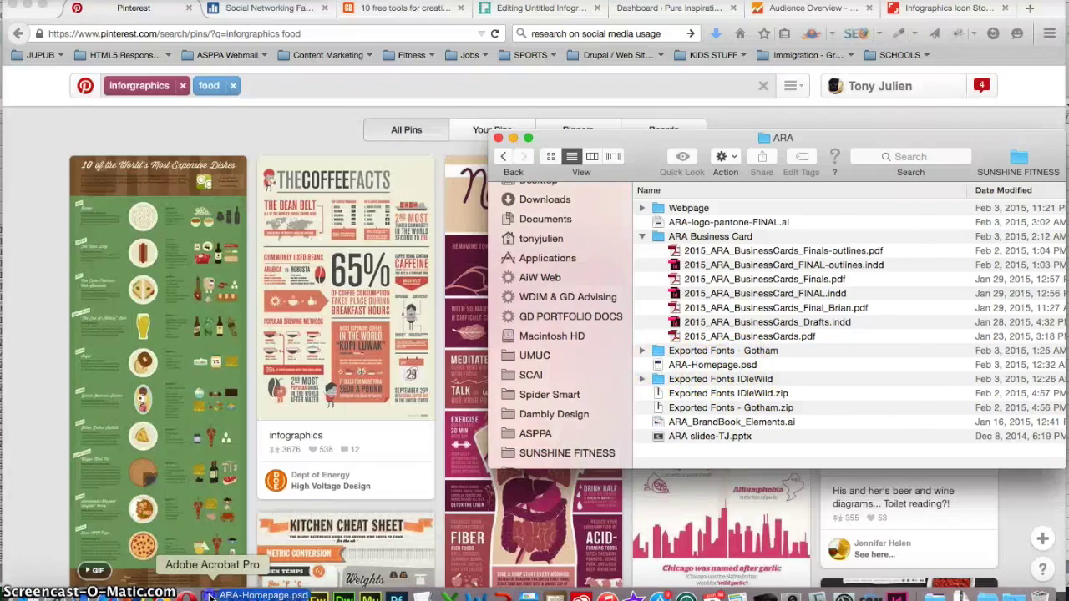
- Open ARA-Homepage.psd in Photoshop after Acrobat fails to open it
{"action": "left_click_drag", "start_coordinate": [279, 544], "coordinate": [213, 594]}
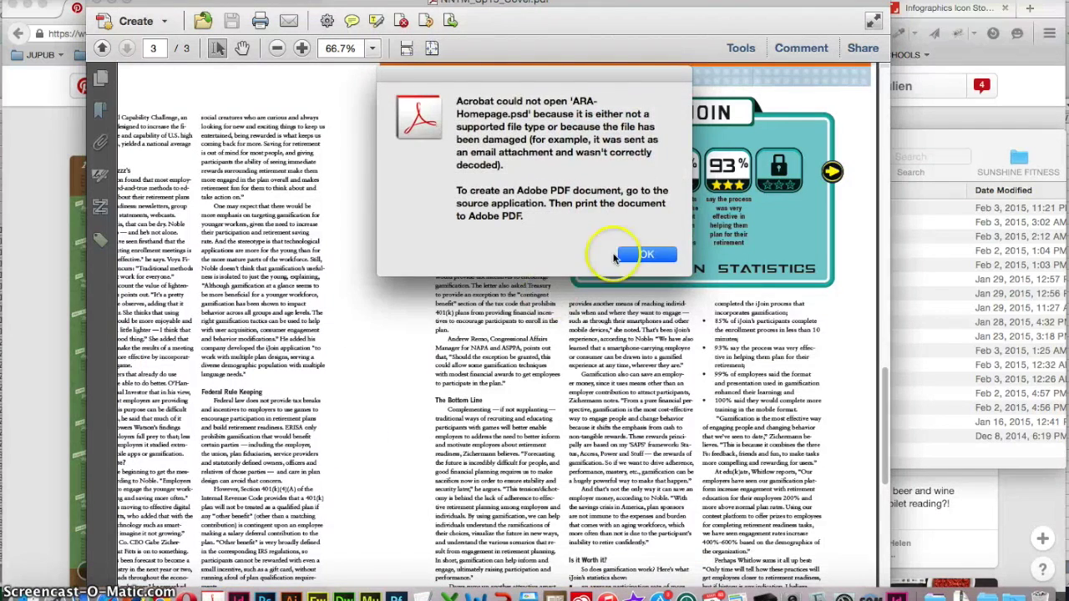
{"action": "left_click", "coordinate": [618, 256]}
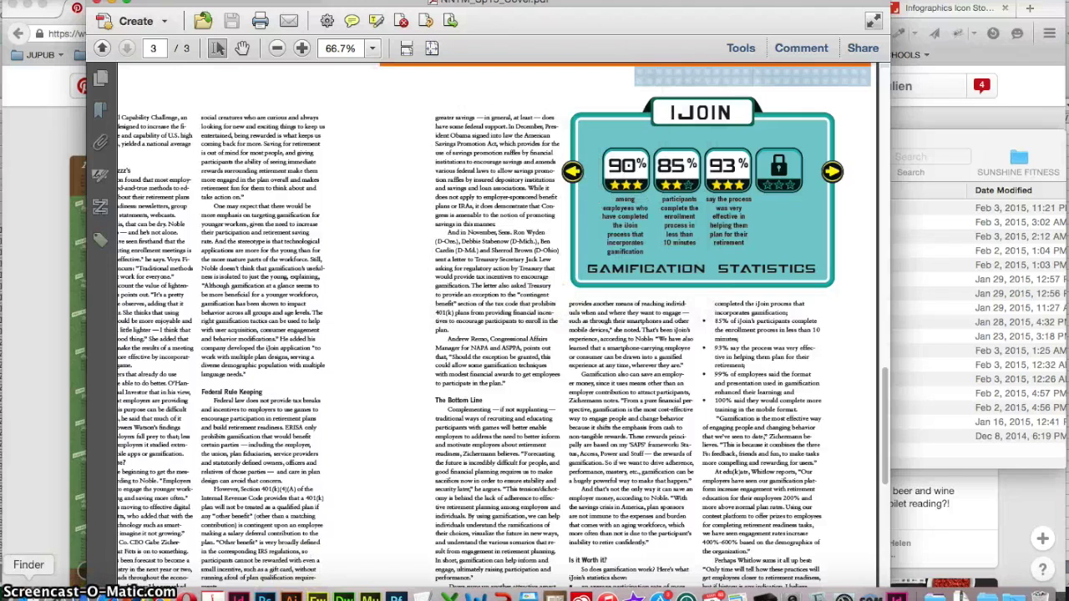
{"action": "left_click", "coordinate": [28, 594]}
{"action": "left_click", "coordinate": [708, 367]}
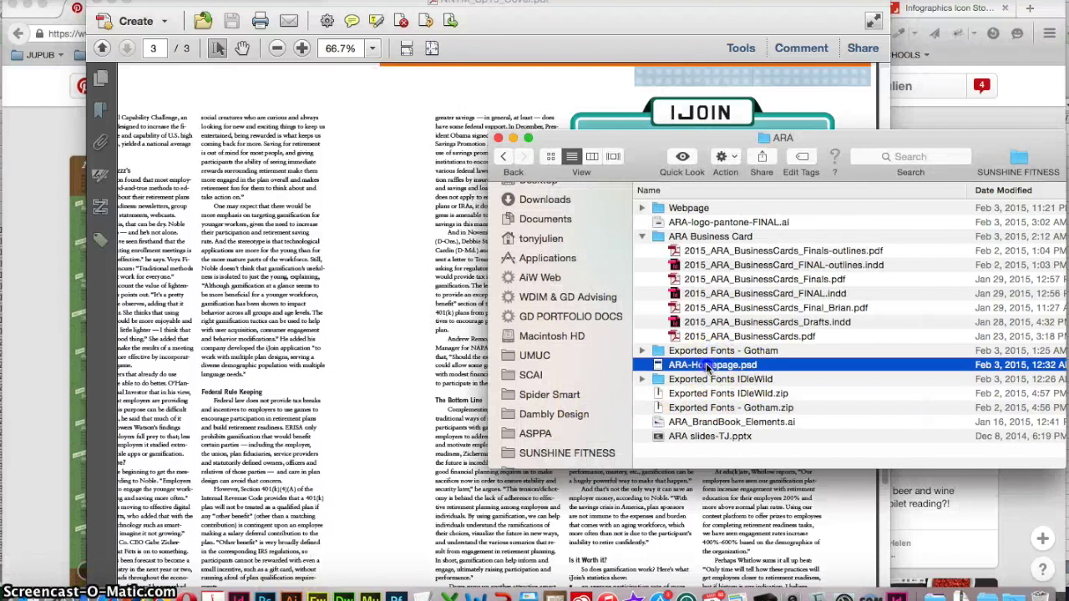
{"action": "double_click", "coordinate": [708, 367]}
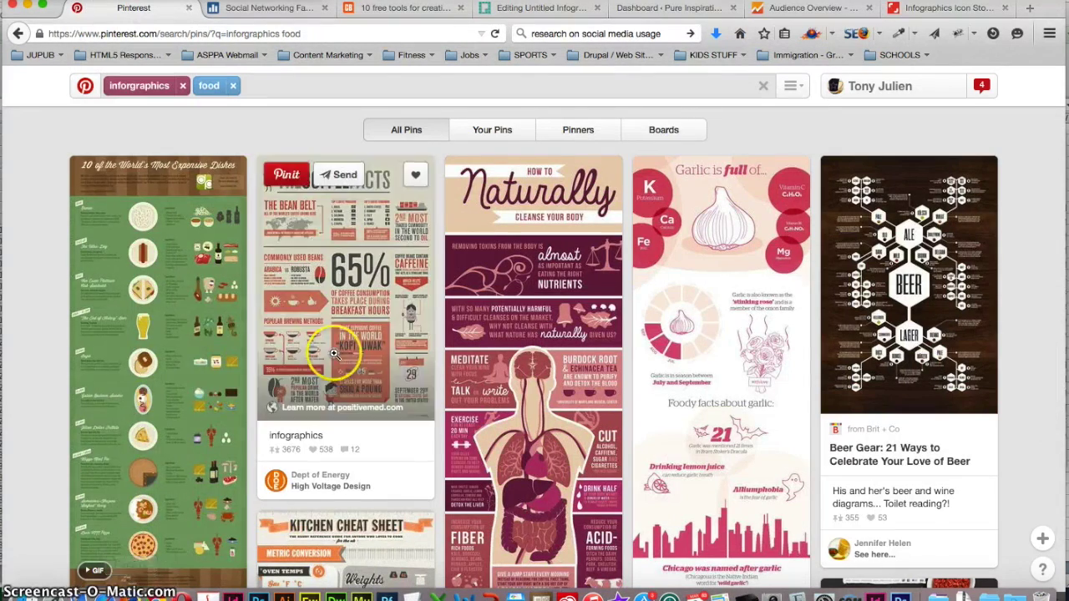
- View the world's most expensive foods infographic pin, then close it
{"action": "scroll", "coordinate": [183, 425], "scroll_direction": "down", "scroll_amount": 5}
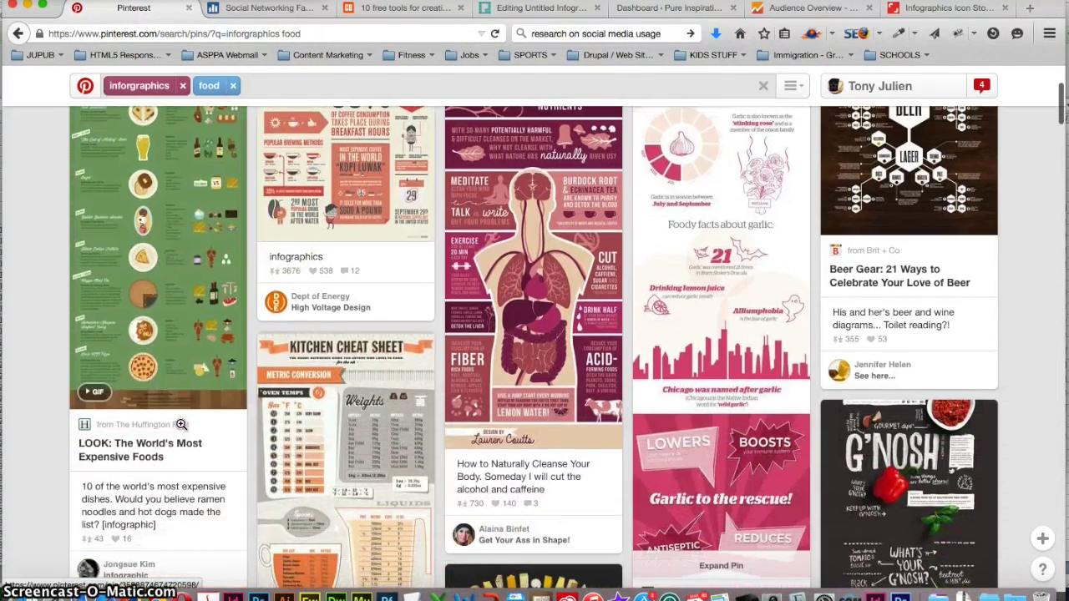
{"action": "scroll", "coordinate": [181, 425], "scroll_direction": "down", "scroll_amount": 5}
{"action": "scroll", "coordinate": [182, 424], "scroll_direction": "down", "scroll_amount": 4}
{"action": "scroll", "coordinate": [181, 424], "scroll_direction": "up", "scroll_amount": 4}
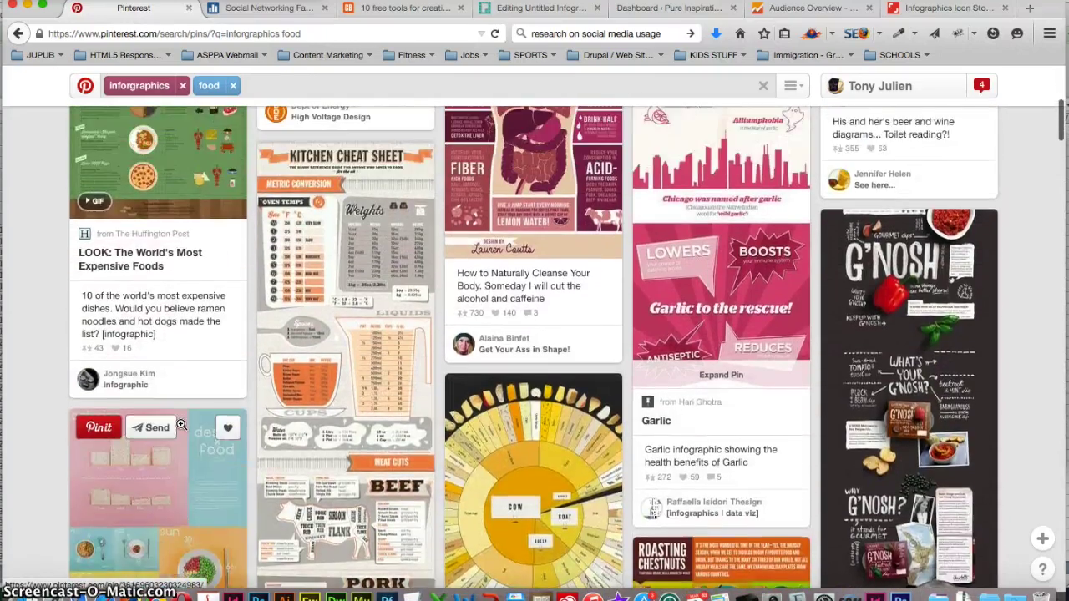
{"action": "scroll", "coordinate": [181, 424], "scroll_direction": "up", "scroll_amount": 5}
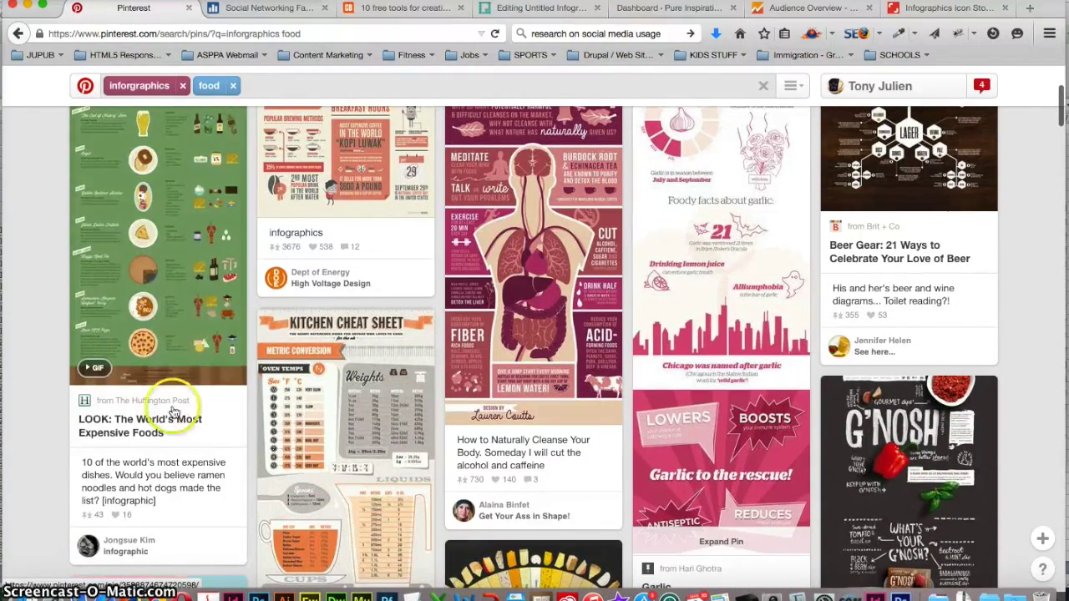
{"action": "left_click", "coordinate": [166, 375]}
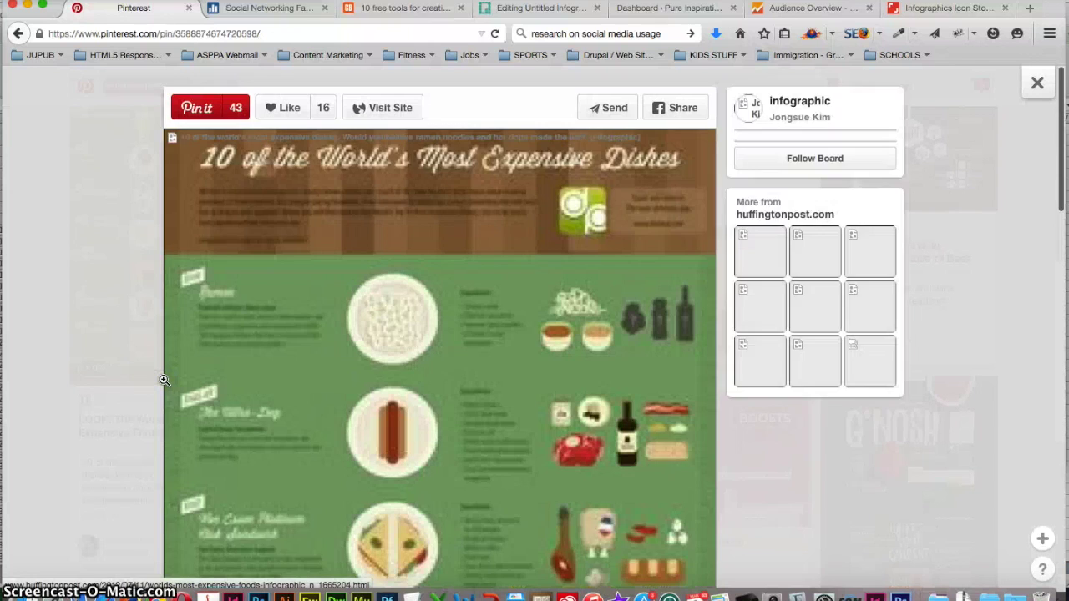
{"action": "scroll", "coordinate": [164, 381], "scroll_direction": "down", "scroll_amount": 2}
{"action": "scroll", "coordinate": [334, 449], "scroll_direction": "down", "scroll_amount": 2}
{"action": "scroll", "coordinate": [341, 464], "scroll_direction": "down", "scroll_amount": 3}
{"action": "scroll", "coordinate": [336, 462], "scroll_direction": "down", "scroll_amount": 3}
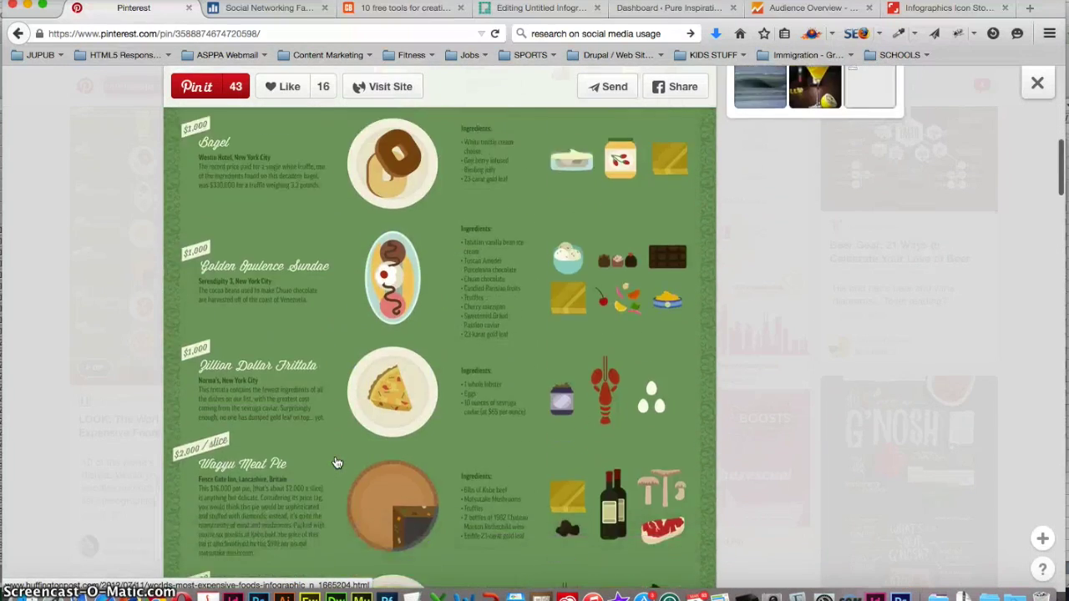
{"action": "scroll", "coordinate": [337, 462], "scroll_direction": "down", "scroll_amount": 3}
{"action": "scroll", "coordinate": [337, 461], "scroll_direction": "down", "scroll_amount": 2}
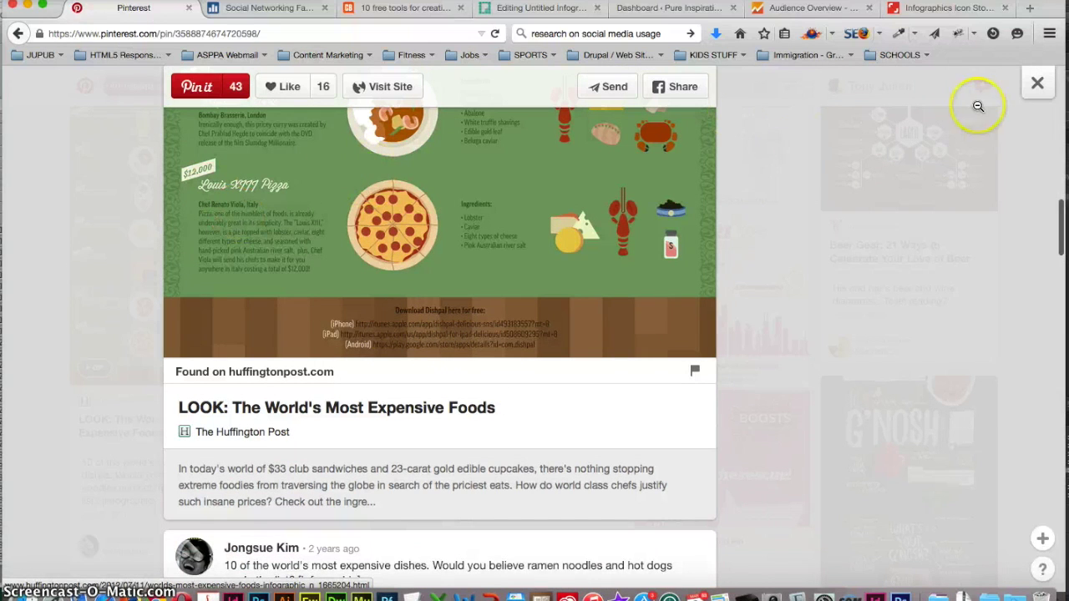
{"action": "left_click", "coordinate": [1036, 87]}
- Open and scroll through the 66 varieties of cheese infographic pin
{"action": "scroll", "coordinate": [519, 380], "scroll_direction": "down", "scroll_amount": 1}
{"action": "scroll", "coordinate": [520, 380], "scroll_direction": "down", "scroll_amount": 5}
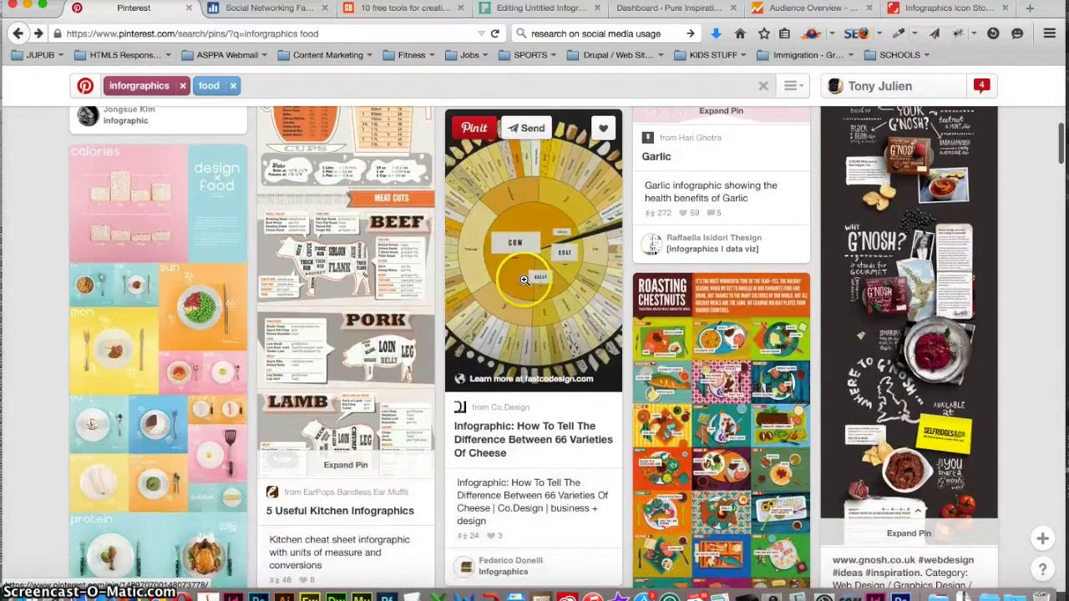
{"action": "left_click", "coordinate": [524, 281]}
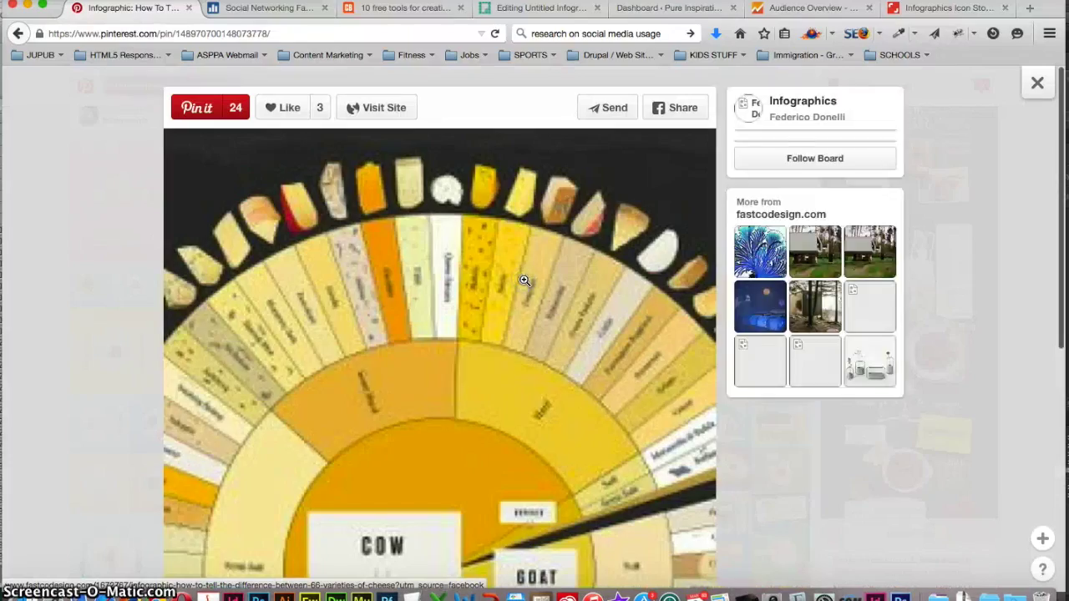
{"action": "scroll", "coordinate": [524, 281], "scroll_direction": "down", "scroll_amount": 1}
{"action": "scroll", "coordinate": [524, 281], "scroll_direction": "down", "scroll_amount": 3}
{"action": "scroll", "coordinate": [524, 280], "scroll_direction": "down", "scroll_amount": 3}
{"action": "scroll", "coordinate": [524, 281], "scroll_direction": "down", "scroll_amount": 2}
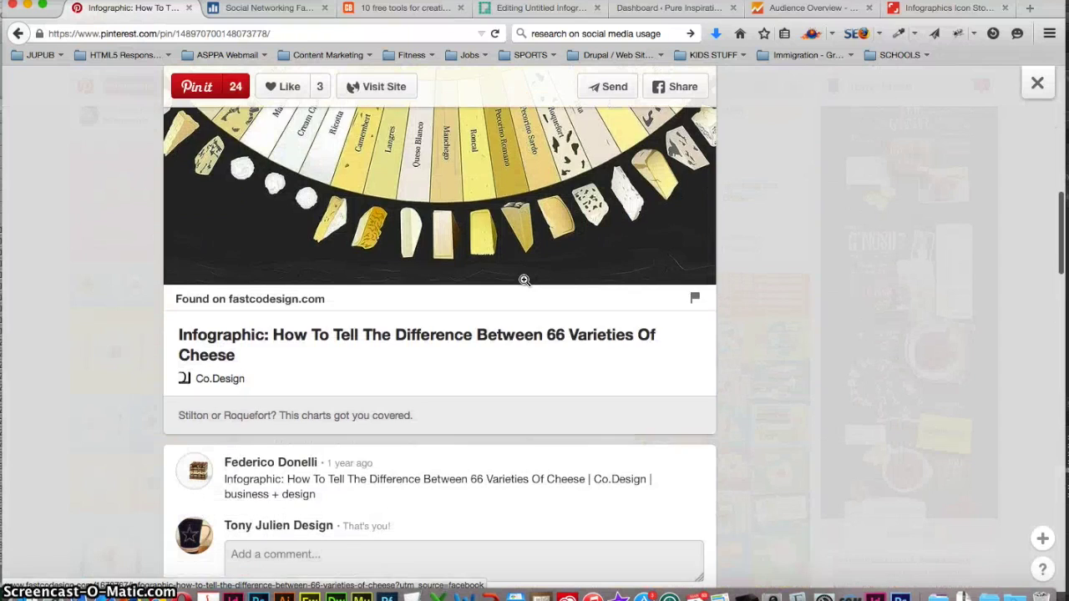
{"action": "scroll", "coordinate": [524, 281], "scroll_direction": "down", "scroll_amount": 1}
{"action": "scroll", "coordinate": [525, 280], "scroll_direction": "up", "scroll_amount": 1}
{"action": "scroll", "coordinate": [525, 280], "scroll_direction": "up", "scroll_amount": 3}
{"action": "scroll", "coordinate": [525, 281], "scroll_direction": "up", "scroll_amount": 5}
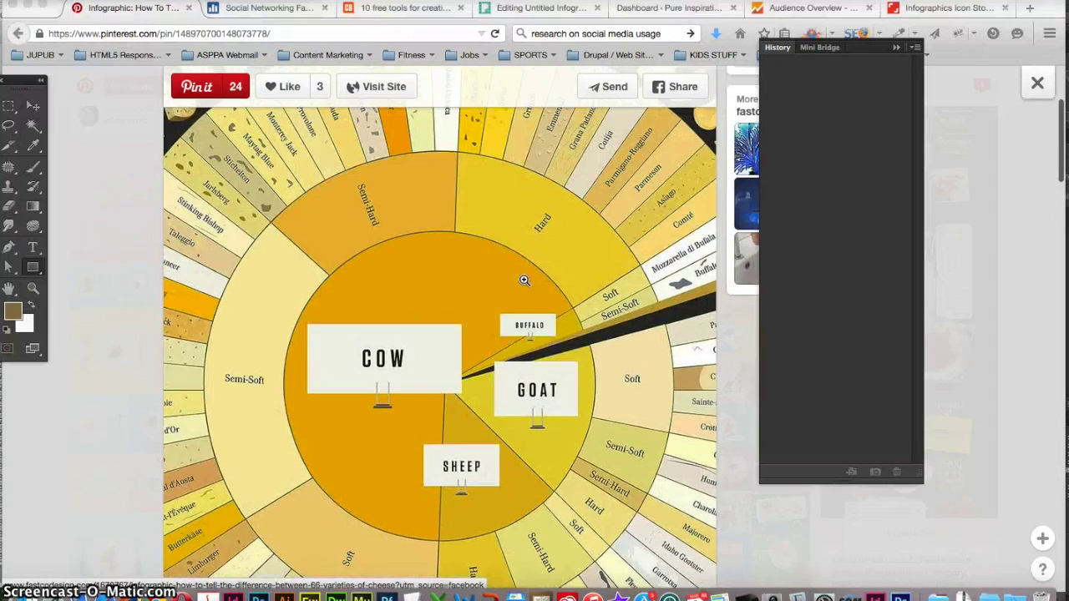
{"action": "scroll", "coordinate": [525, 281], "scroll_direction": "up", "scroll_amount": 1}
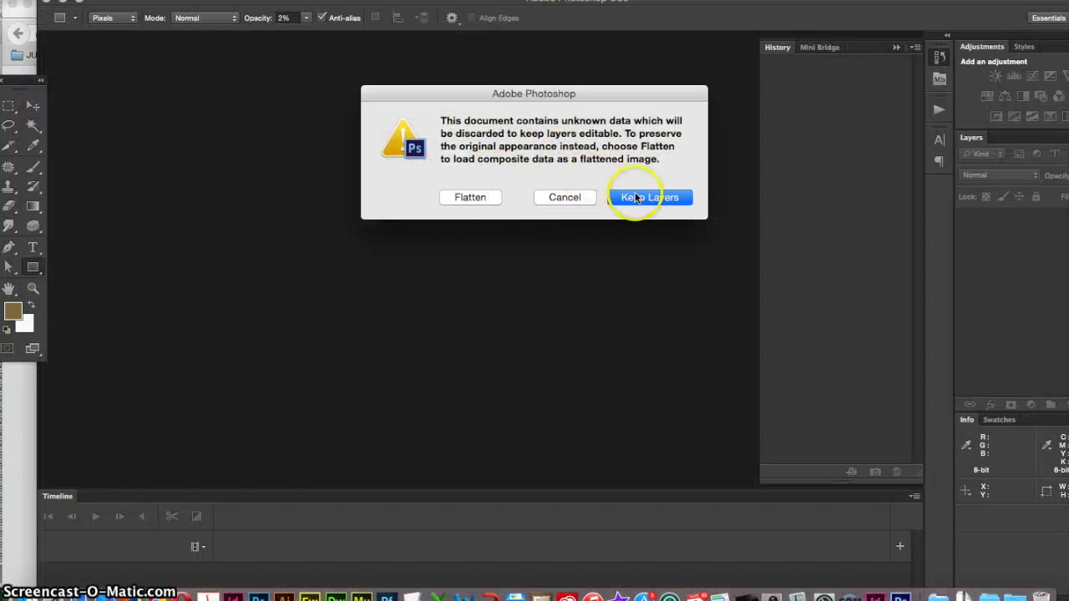
- Keep layers editable while opening ARA-Homepage.psd in Photoshop, then return to Finder
{"action": "left_click", "coordinate": [638, 197]}
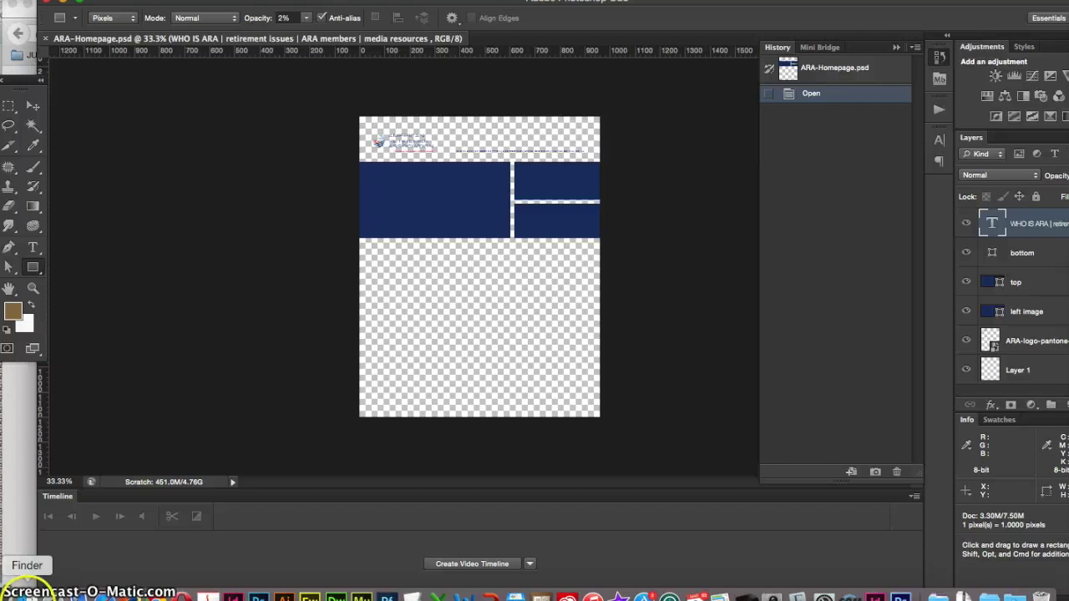
{"action": "left_click", "coordinate": [25, 595]}
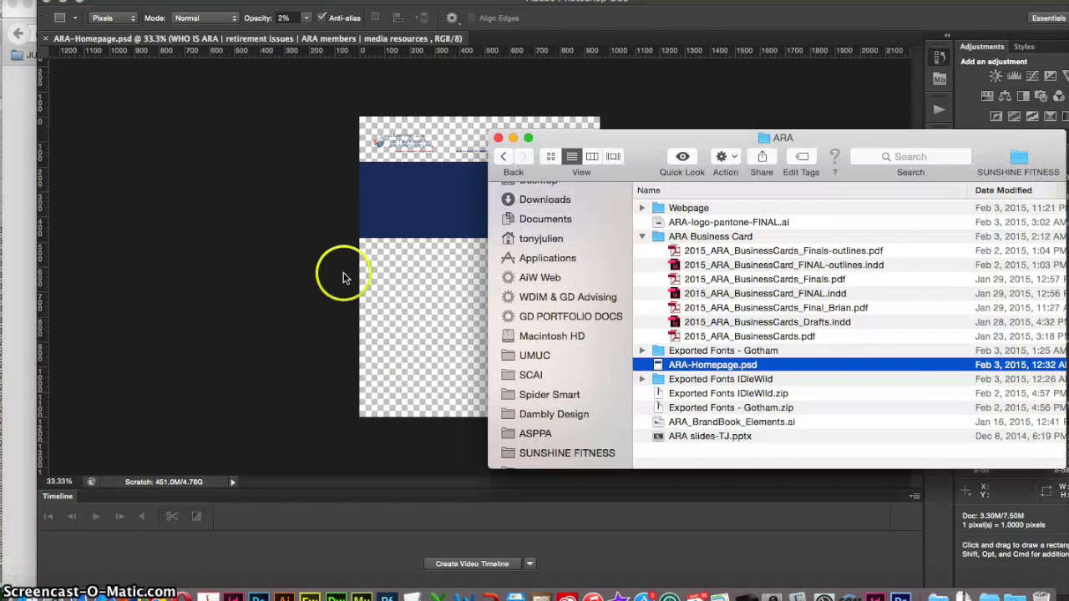
- Close the ARA-Homepage.psd tab and open the Webpage folder's ARA-Homepage.psd with layers kept
{"action": "left_click", "coordinate": [256, 239]}
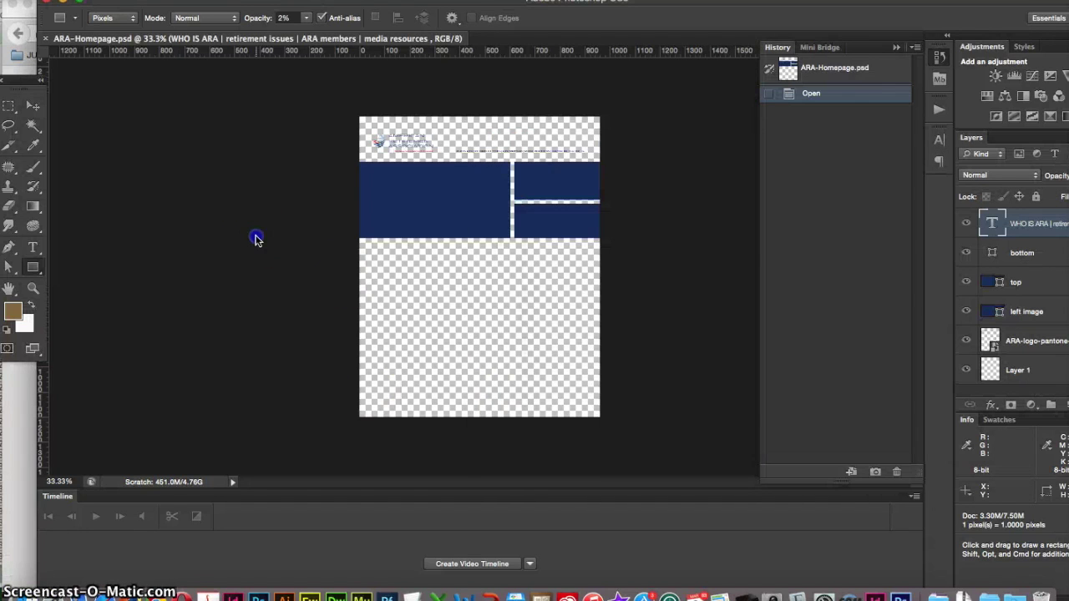
{"action": "left_click", "coordinate": [44, 39]}
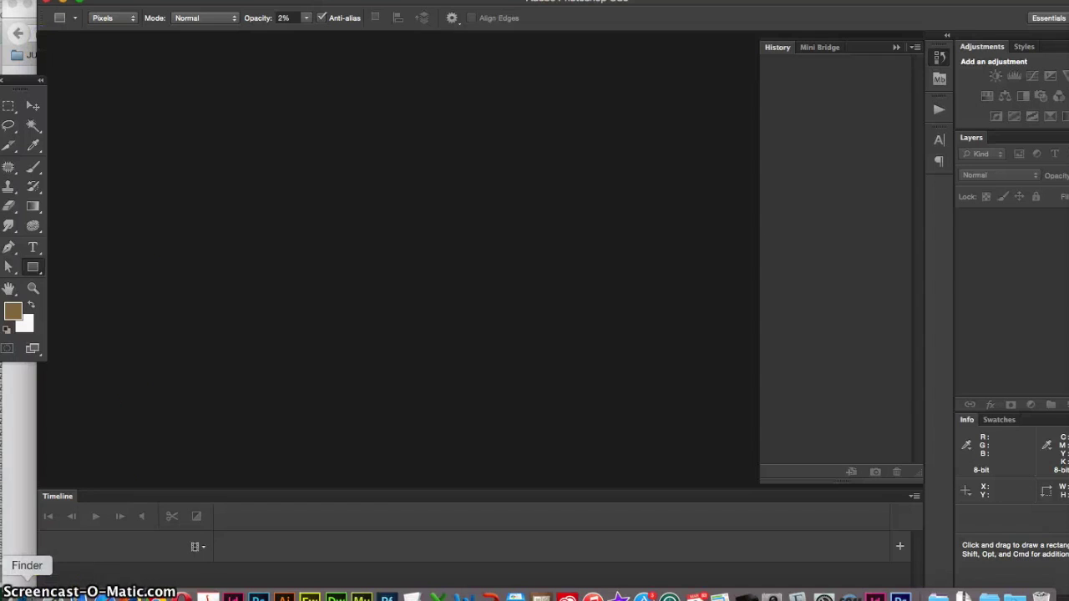
{"action": "left_click", "coordinate": [25, 594]}
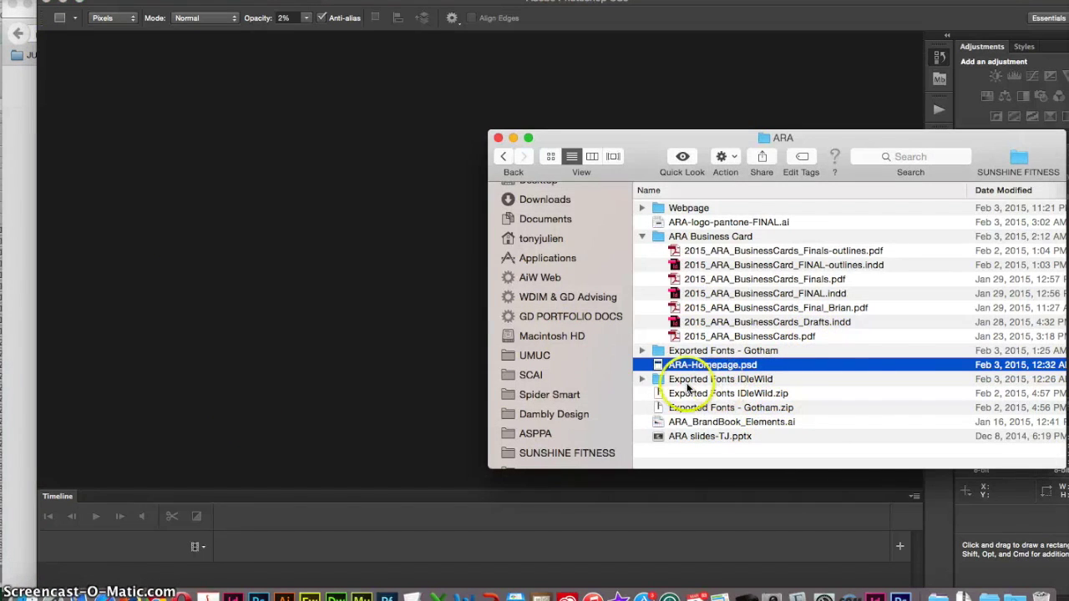
{"action": "left_click", "coordinate": [641, 209]}
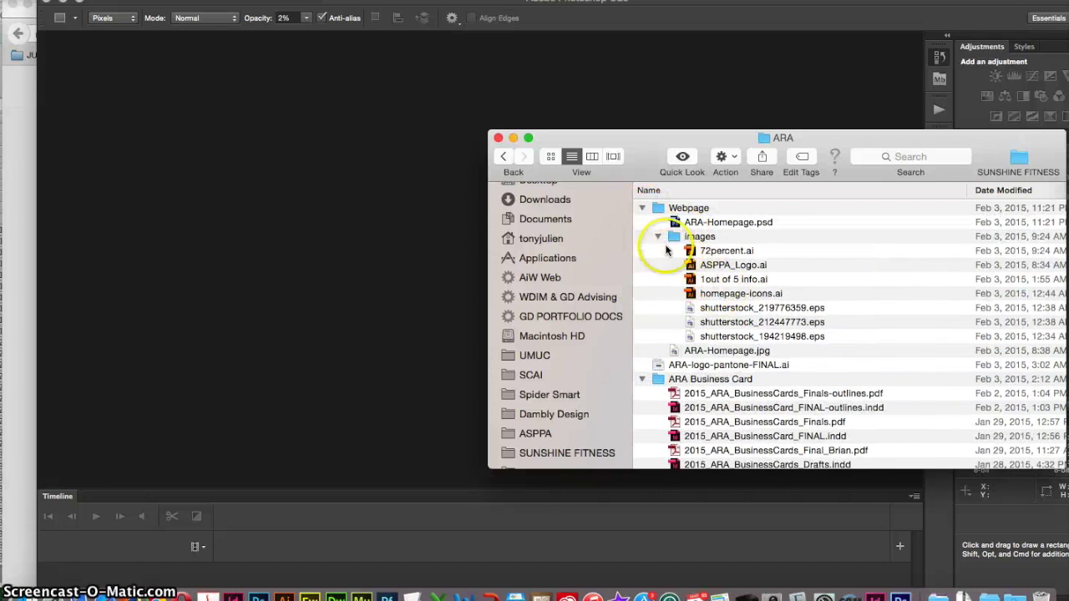
{"action": "left_click", "coordinate": [658, 237]}
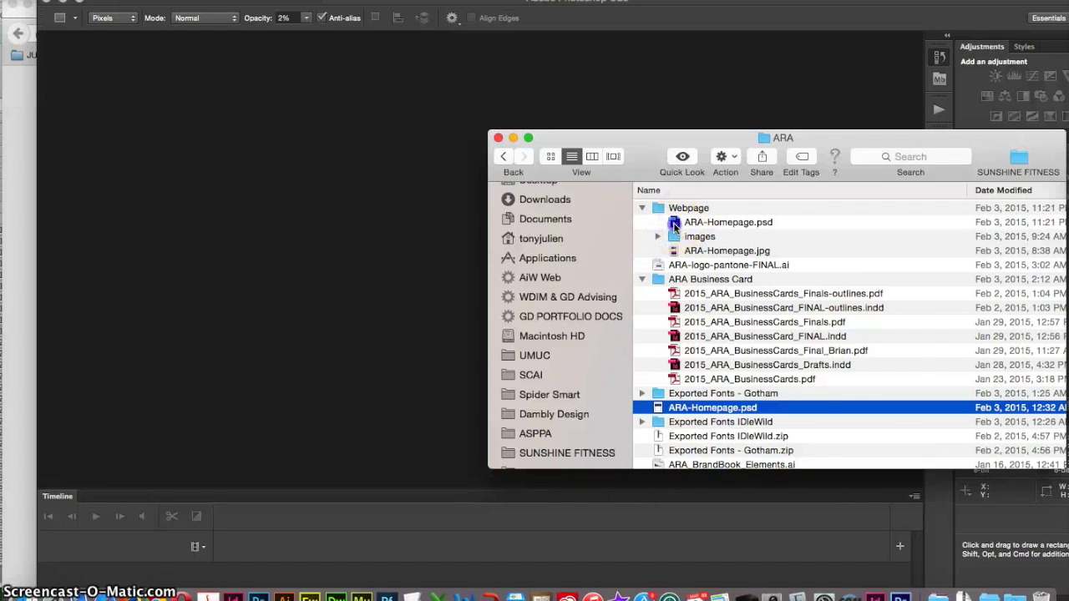
{"action": "double_click", "coordinate": [674, 224]}
{"action": "left_click", "coordinate": [648, 199]}
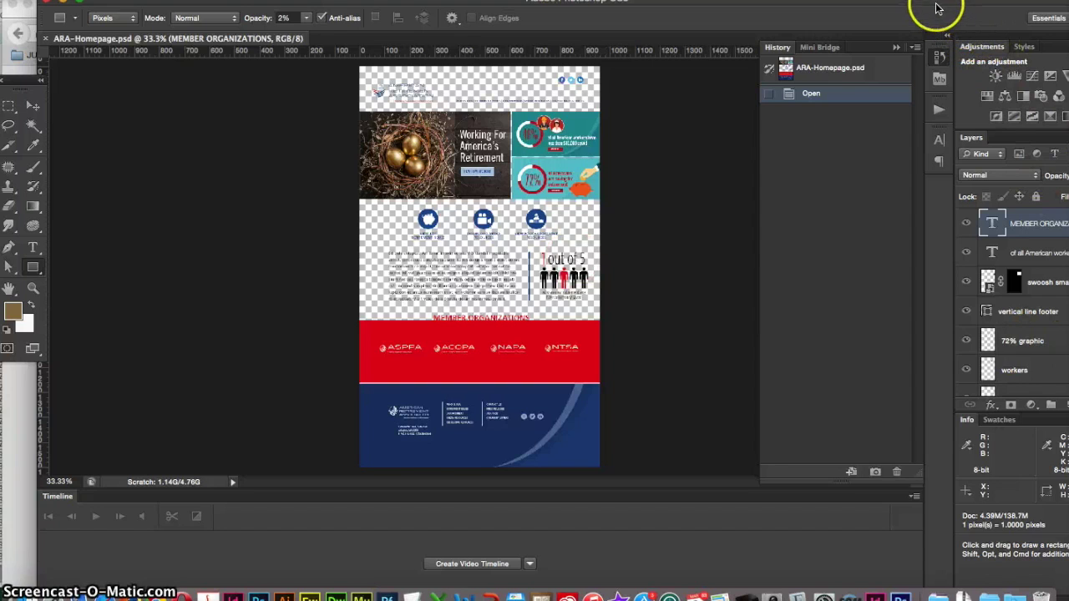
{"action": "left_click_drag", "start_coordinate": [937, 8], "coordinate": [837, 12]}
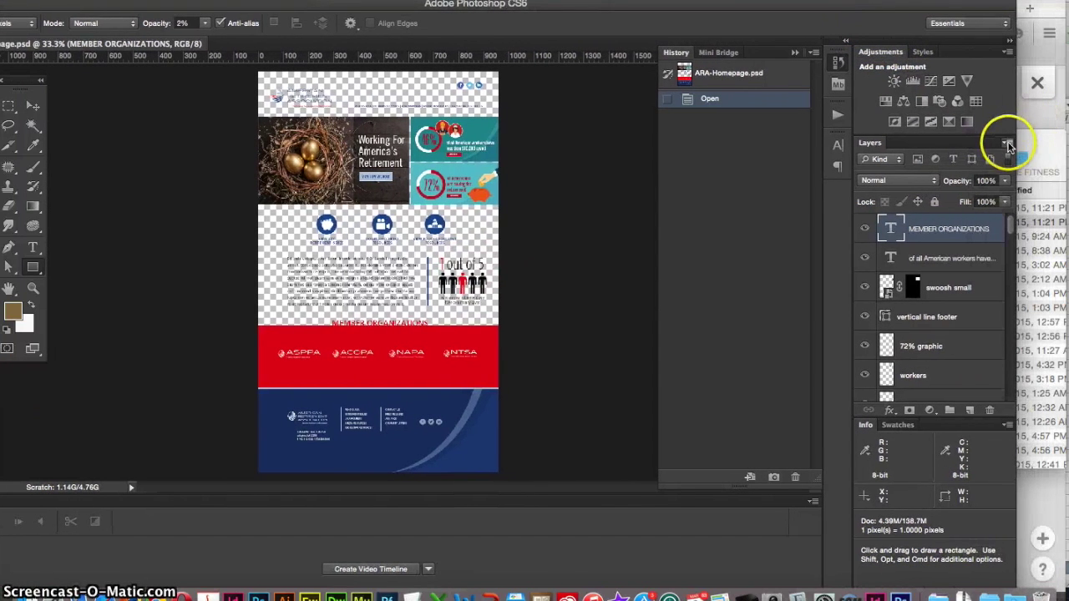
{"action": "left_click", "coordinate": [1008, 145]}
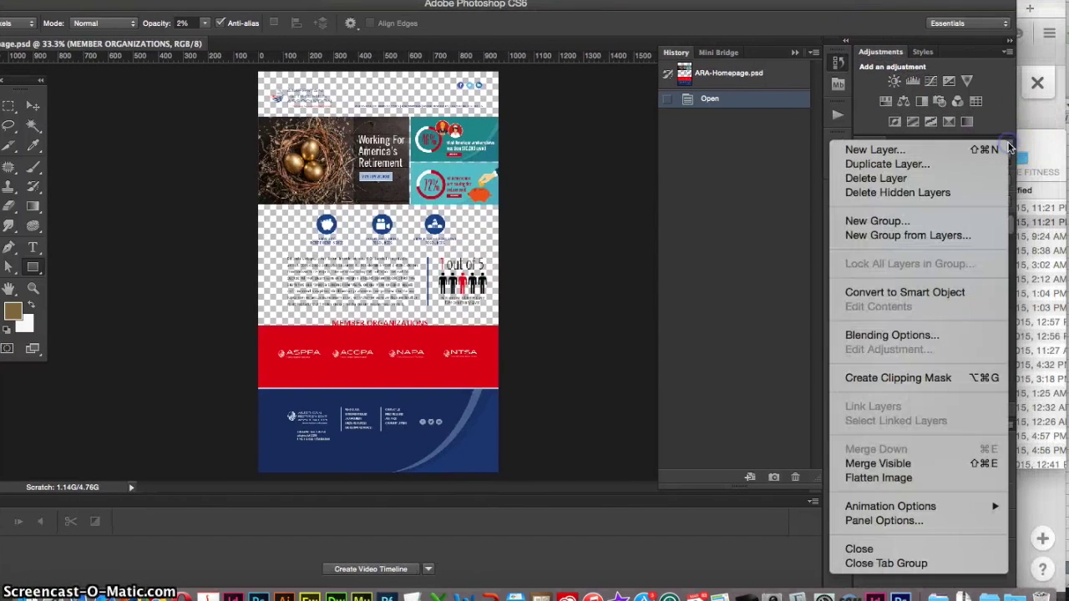
{"action": "left_click", "coordinate": [909, 482]}
{"action": "left_click", "coordinate": [638, 184]}
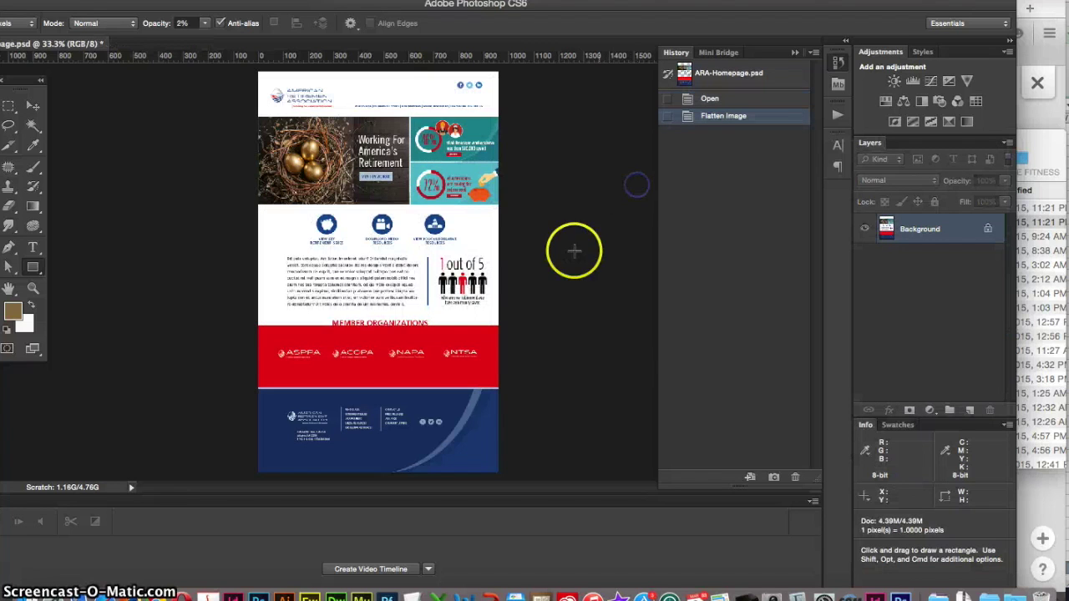
{"action": "key", "text": "super+plus"}
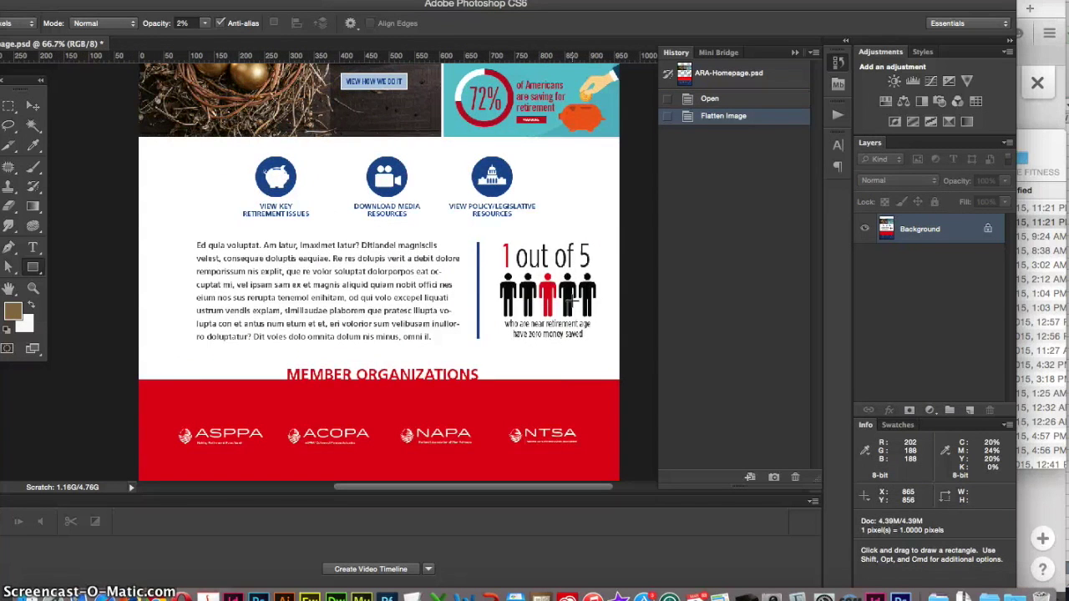
{"action": "scroll", "coordinate": [571, 300], "scroll_direction": "up", "scroll_amount": 3}
{"action": "scroll", "coordinate": [571, 301], "scroll_direction": "up", "scroll_amount": 2}
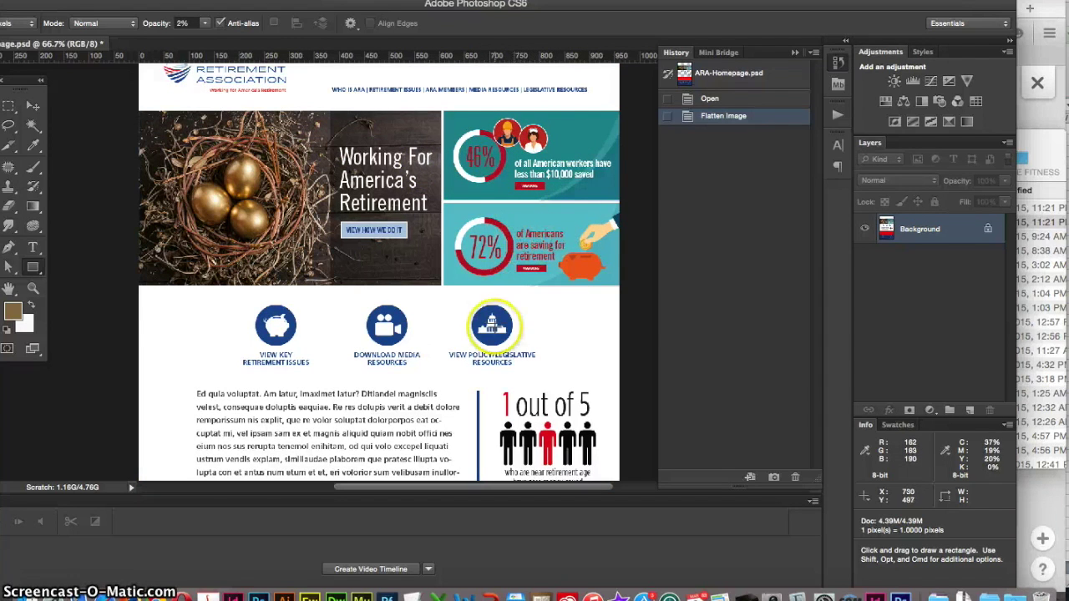
{"action": "scroll", "coordinate": [493, 342], "scroll_direction": "down", "scroll_amount": 1}
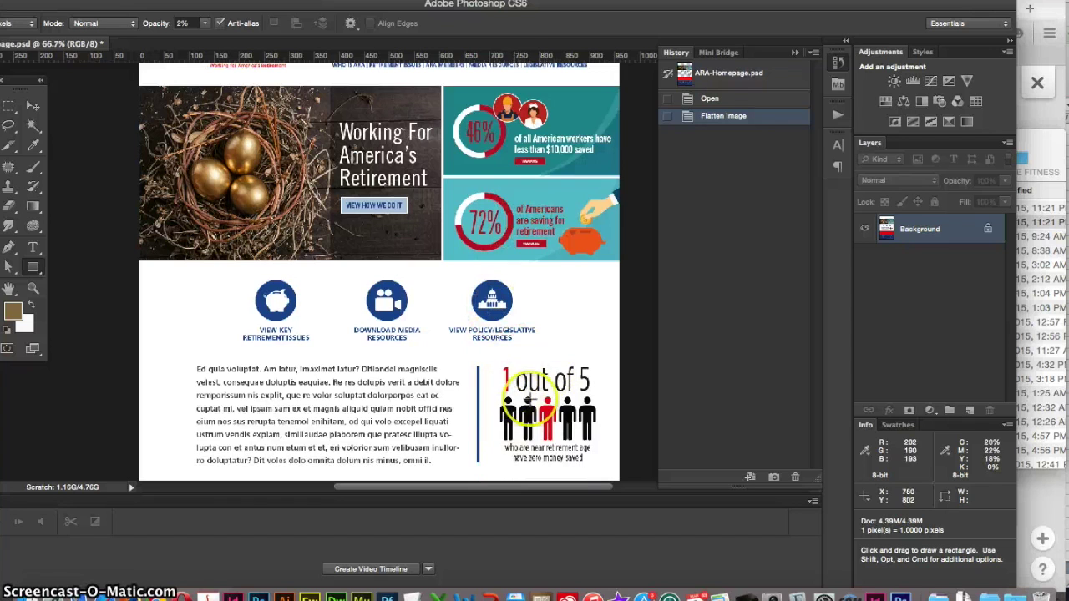
{"action": "scroll", "coordinate": [467, 382], "scroll_direction": "down", "scroll_amount": 3}
{"action": "scroll", "coordinate": [472, 378], "scroll_direction": "down", "scroll_amount": 5}
{"action": "scroll", "coordinate": [471, 379], "scroll_direction": "down", "scroll_amount": 3}
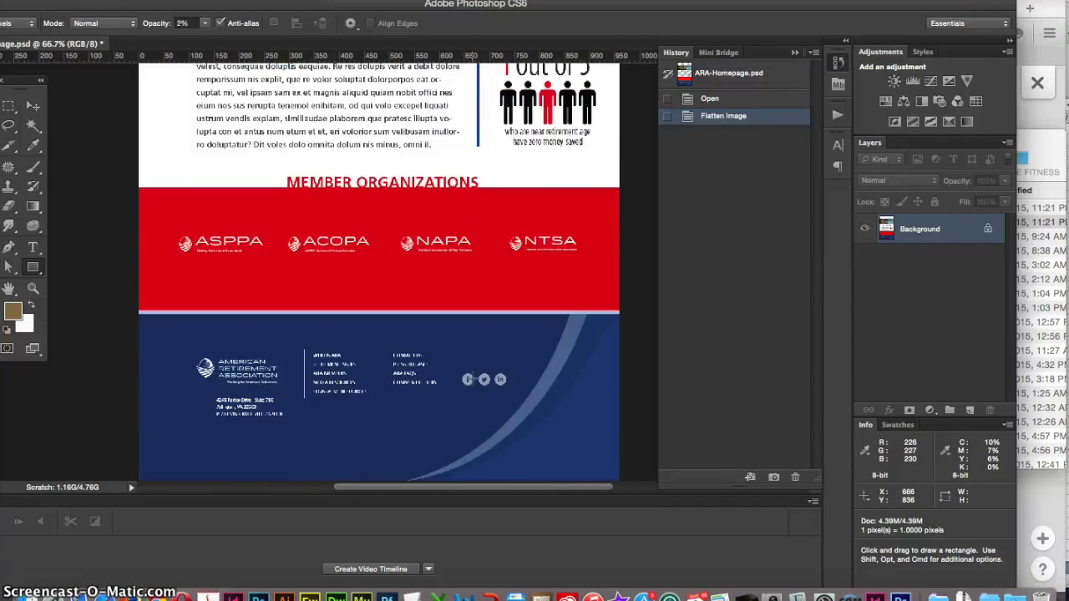
{"action": "scroll", "coordinate": [472, 378], "scroll_direction": "up", "scroll_amount": 8}
{"action": "scroll", "coordinate": [472, 378], "scroll_direction": "up", "scroll_amount": 2}
{"action": "scroll", "coordinate": [472, 378], "scroll_direction": "up", "scroll_amount": 3}
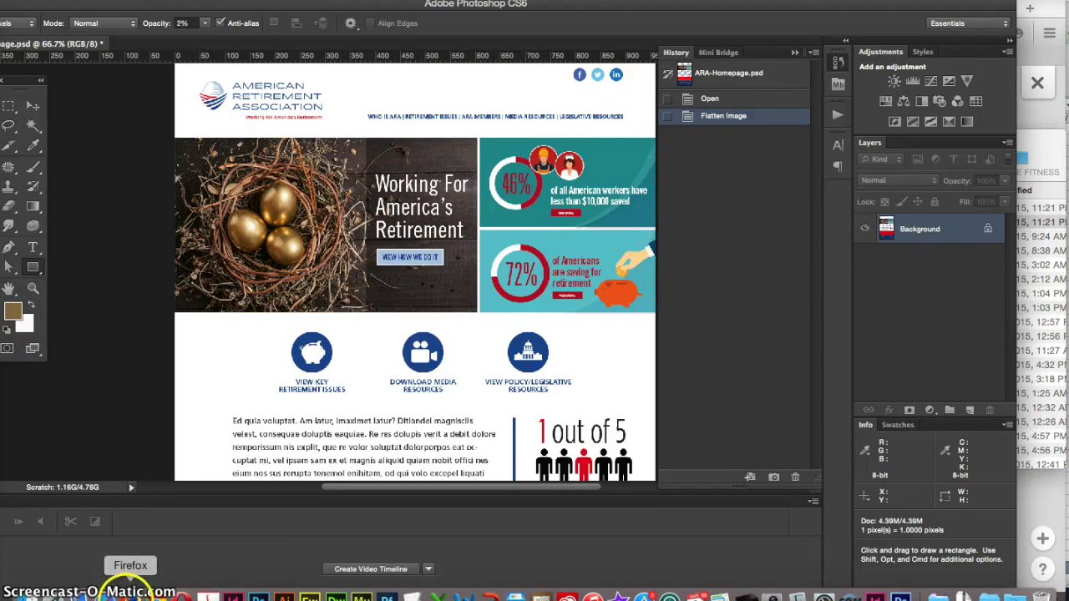
{"action": "left_click", "coordinate": [131, 594]}
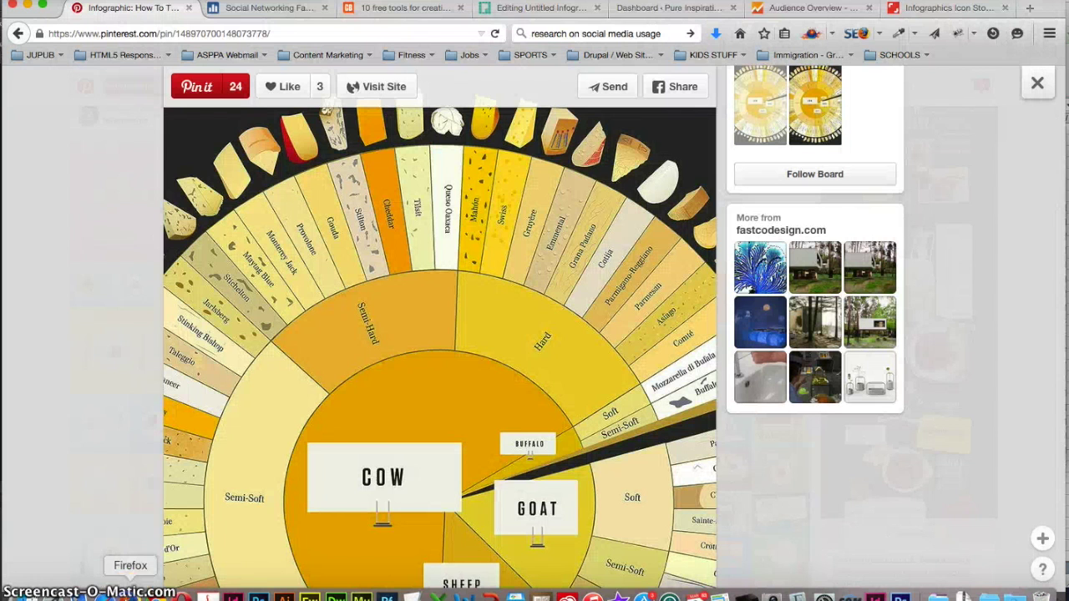
- Show the WordPress dashboard's Google Analytics widget with 476 sessions over 90 days
{"action": "left_click", "coordinate": [671, 9]}
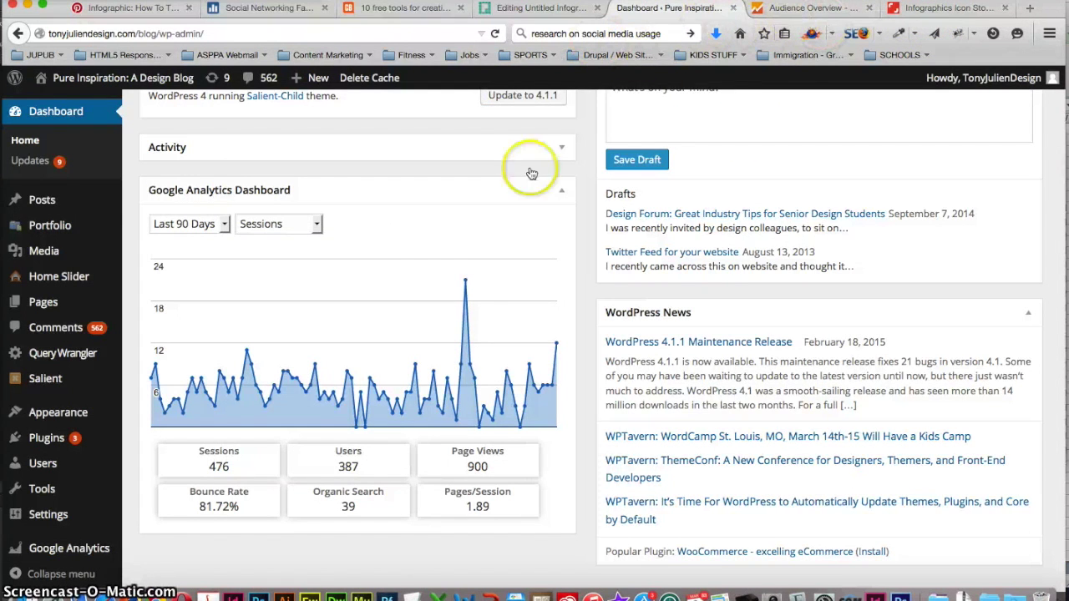
{"action": "scroll", "coordinate": [422, 259], "scroll_direction": "up", "scroll_amount": 2}
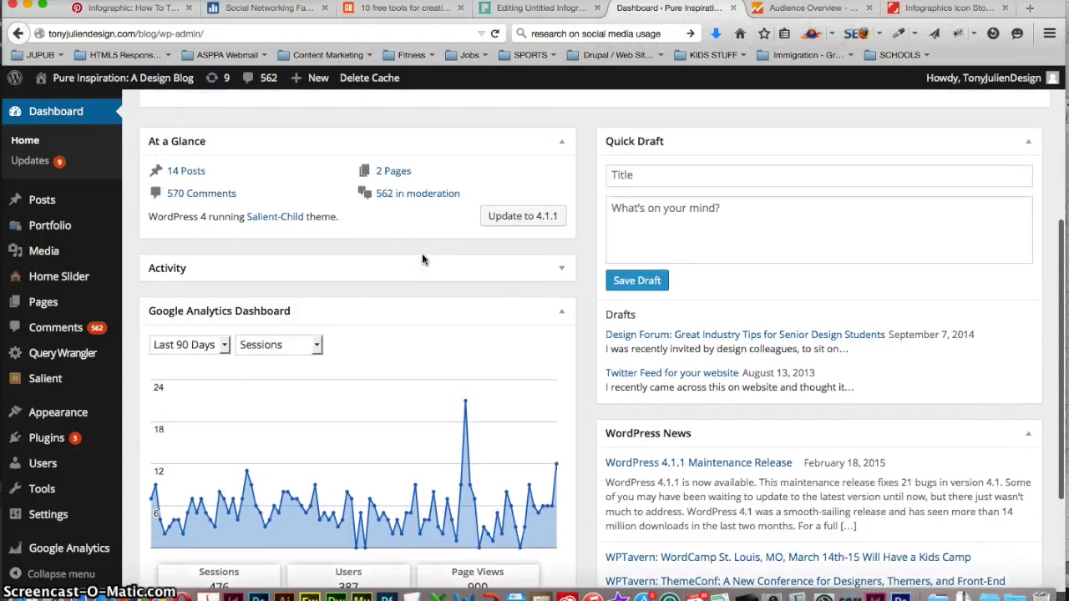
{"action": "scroll", "coordinate": [422, 258], "scroll_direction": "down", "scroll_amount": 3}
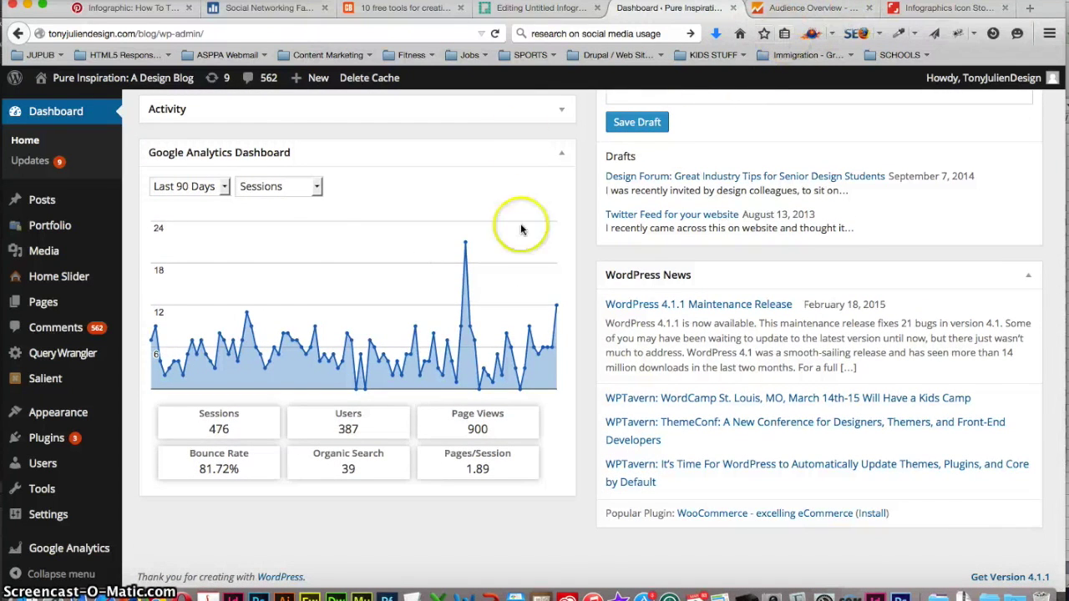
{"action": "scroll", "coordinate": [325, 266], "scroll_direction": "up", "scroll_amount": 4}
{"action": "scroll", "coordinate": [326, 265], "scroll_direction": "up", "scroll_amount": 5}
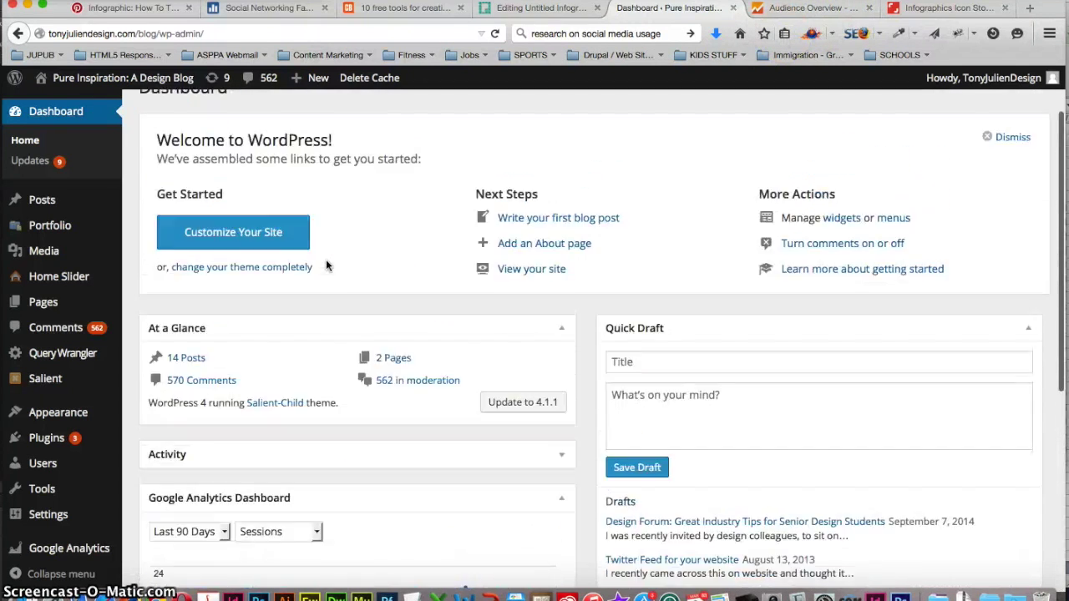
{"action": "scroll", "coordinate": [326, 266], "scroll_direction": "up", "scroll_amount": 2}
{"action": "scroll", "coordinate": [326, 266], "scroll_direction": "down", "scroll_amount": 3}
{"action": "scroll", "coordinate": [326, 265], "scroll_direction": "down", "scroll_amount": 3}
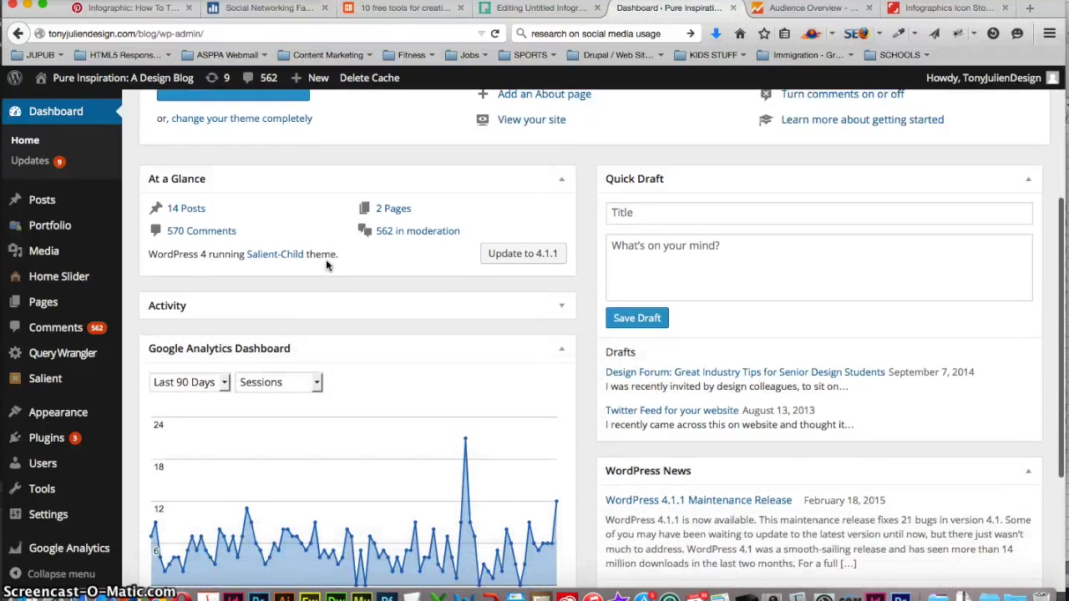
{"action": "scroll", "coordinate": [326, 265], "scroll_direction": "down", "scroll_amount": 3}
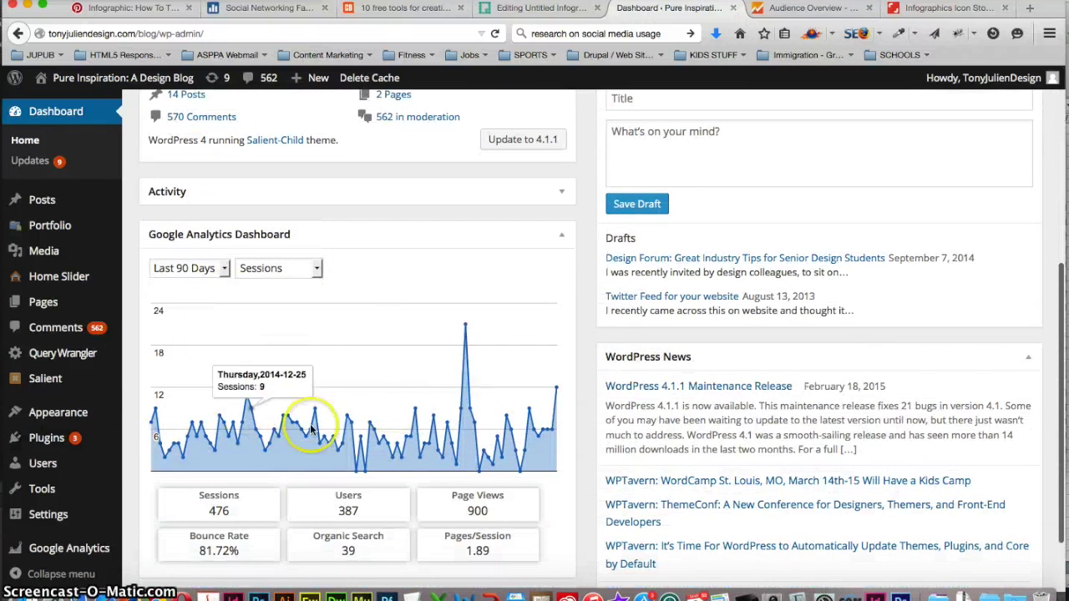
{"action": "scroll", "coordinate": [276, 397], "scroll_direction": "down", "scroll_amount": 1}
{"action": "scroll", "coordinate": [275, 397], "scroll_direction": "down", "scroll_amount": 2}
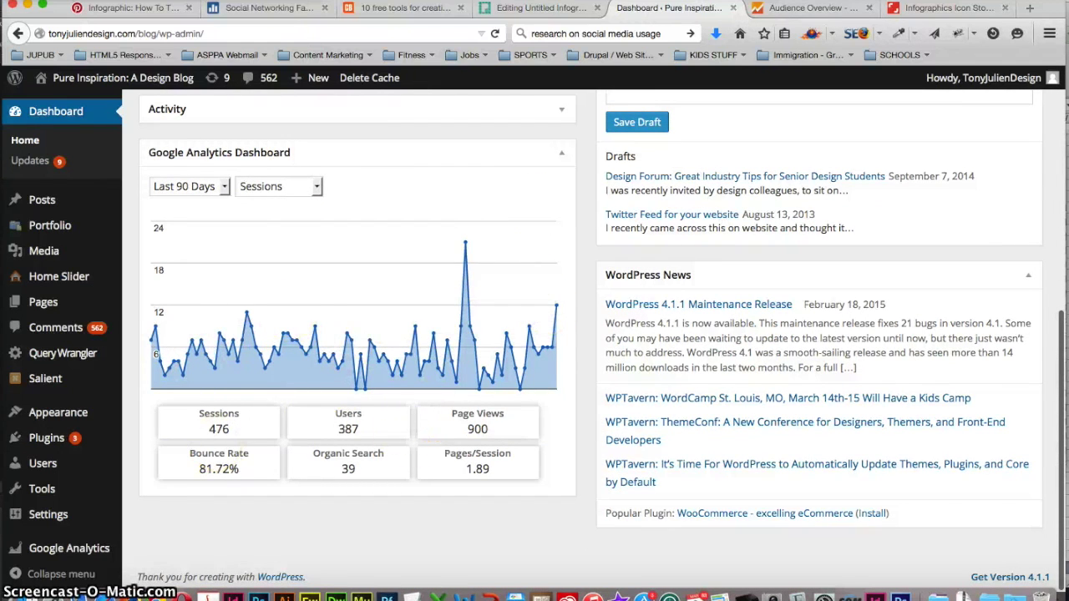
{"action": "left_click", "coordinate": [804, 7]}
{"action": "mouse_move", "coordinate": [528, 325]}
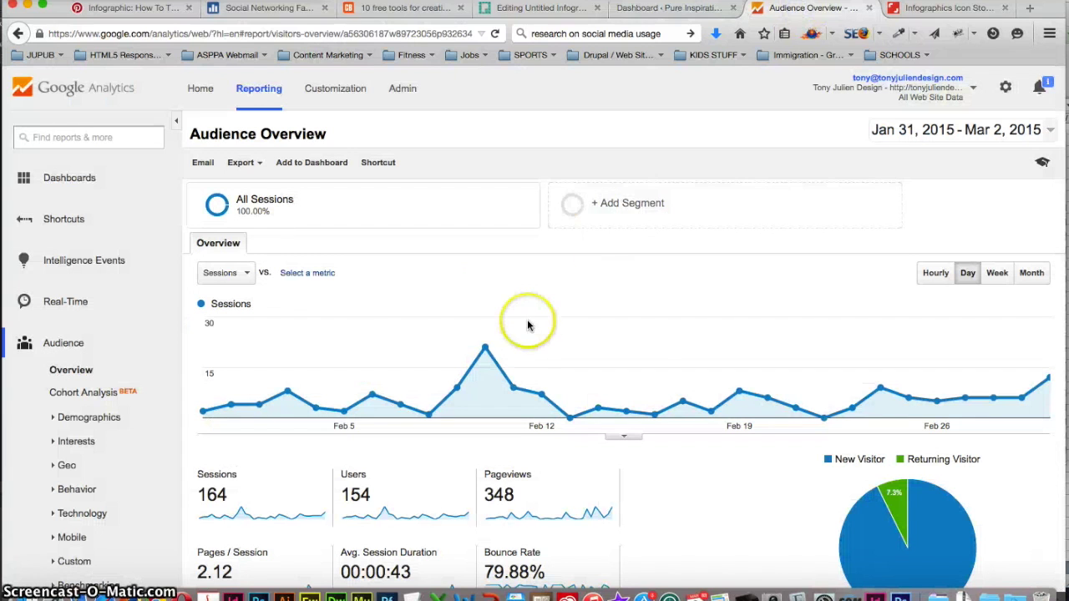
- Review the Audience Overview language breakdown, then open the Demographics > Age report
{"action": "scroll", "coordinate": [520, 331], "scroll_direction": "down", "scroll_amount": 2}
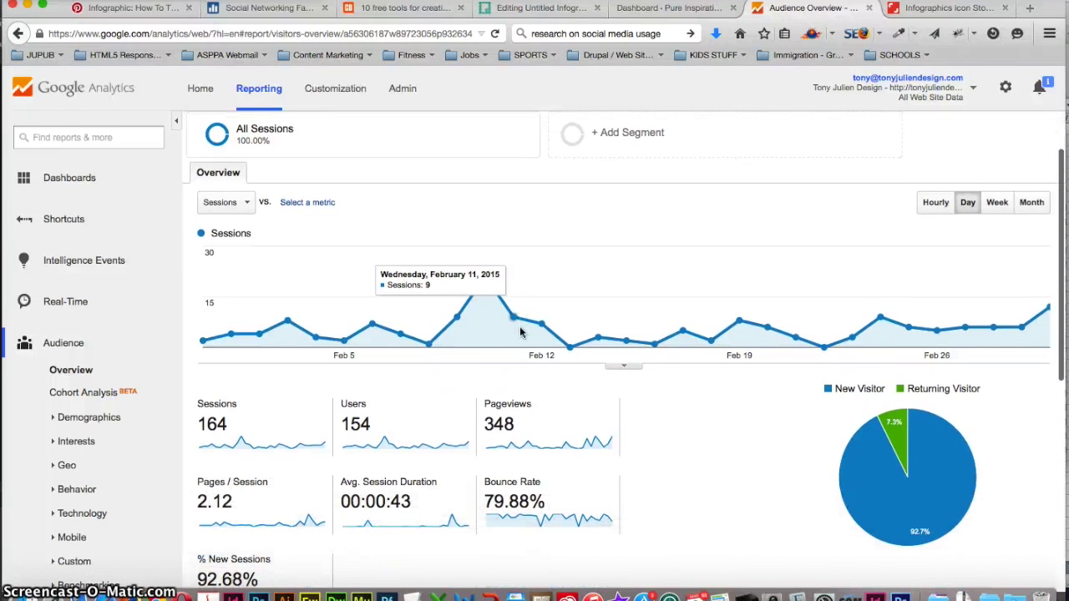
{"action": "scroll", "coordinate": [520, 331], "scroll_direction": "down", "scroll_amount": 2}
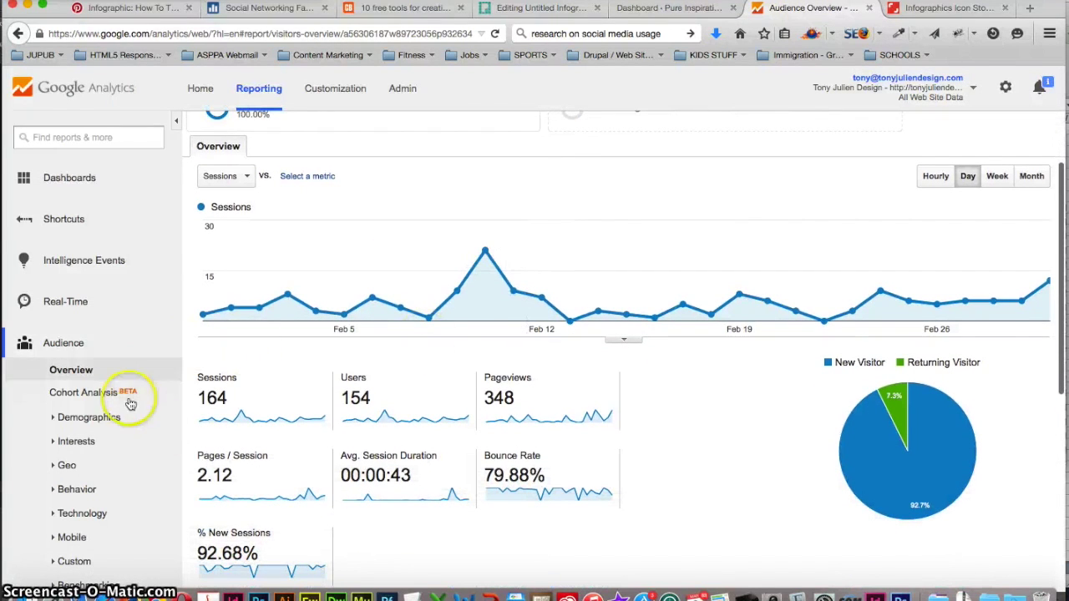
{"action": "scroll", "coordinate": [359, 468], "scroll_direction": "down", "scroll_amount": 1}
{"action": "scroll", "coordinate": [356, 470], "scroll_direction": "down", "scroll_amount": 1}
{"action": "scroll", "coordinate": [357, 470], "scroll_direction": "down", "scroll_amount": 1}
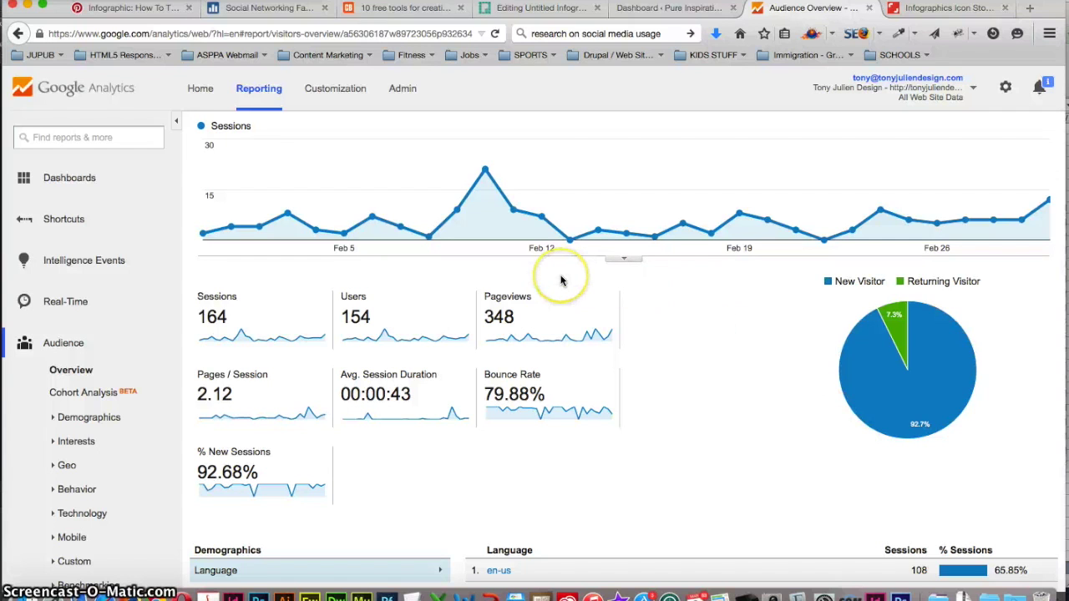
{"action": "scroll", "coordinate": [559, 279], "scroll_direction": "down", "scroll_amount": 2}
{"action": "scroll", "coordinate": [561, 281], "scroll_direction": "down", "scroll_amount": 3}
{"action": "scroll", "coordinate": [561, 281], "scroll_direction": "down", "scroll_amount": 2}
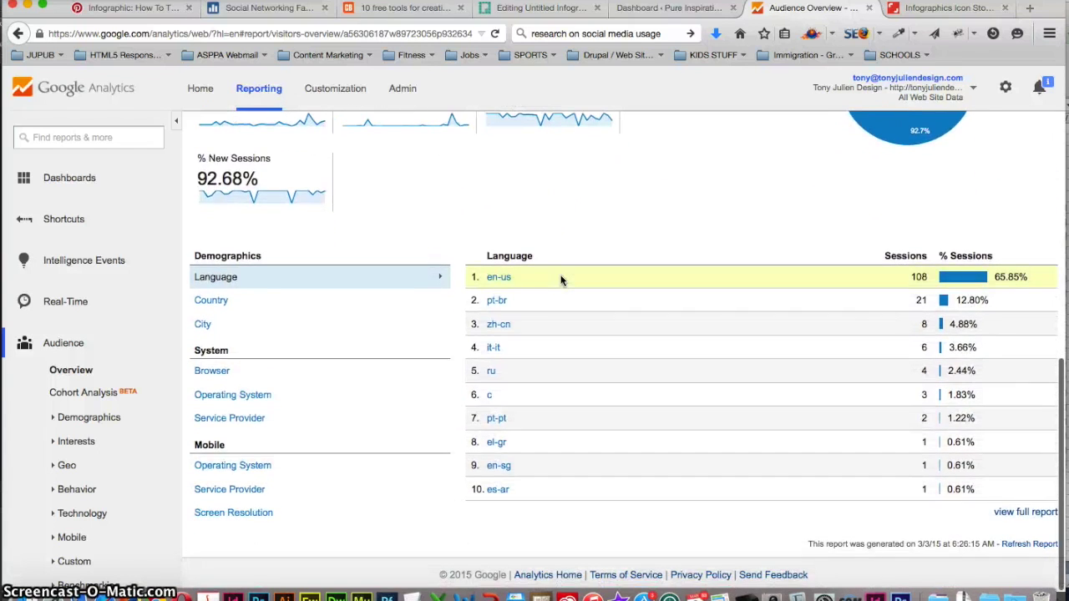
{"action": "scroll", "coordinate": [561, 280], "scroll_direction": "up", "scroll_amount": 3}
{"action": "scroll", "coordinate": [561, 281], "scroll_direction": "up", "scroll_amount": 5}
{"action": "scroll", "coordinate": [561, 281], "scroll_direction": "up", "scroll_amount": 2}
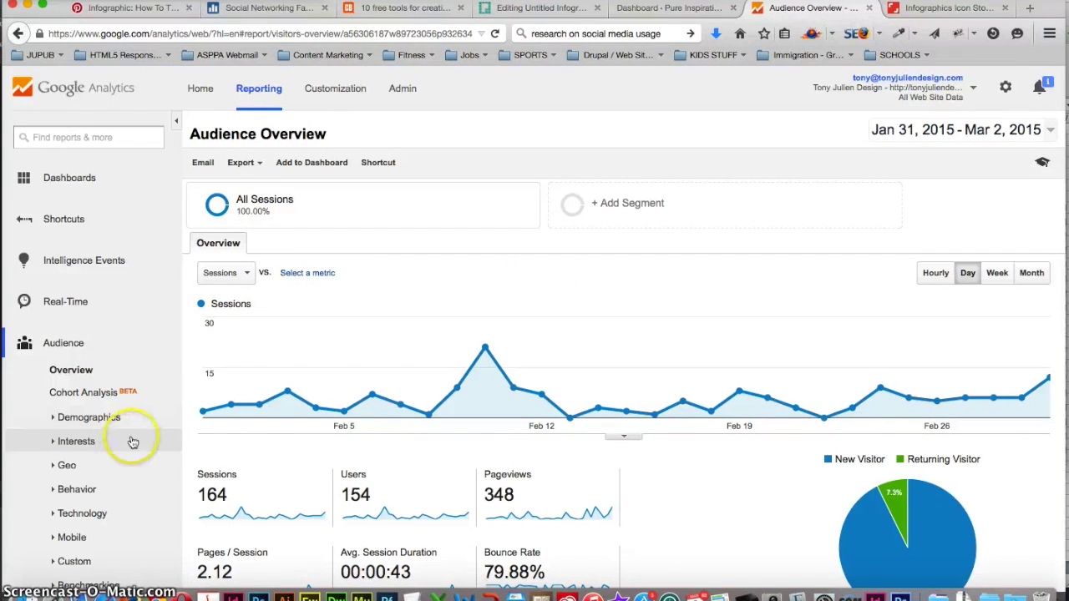
{"action": "left_click", "coordinate": [89, 416]}
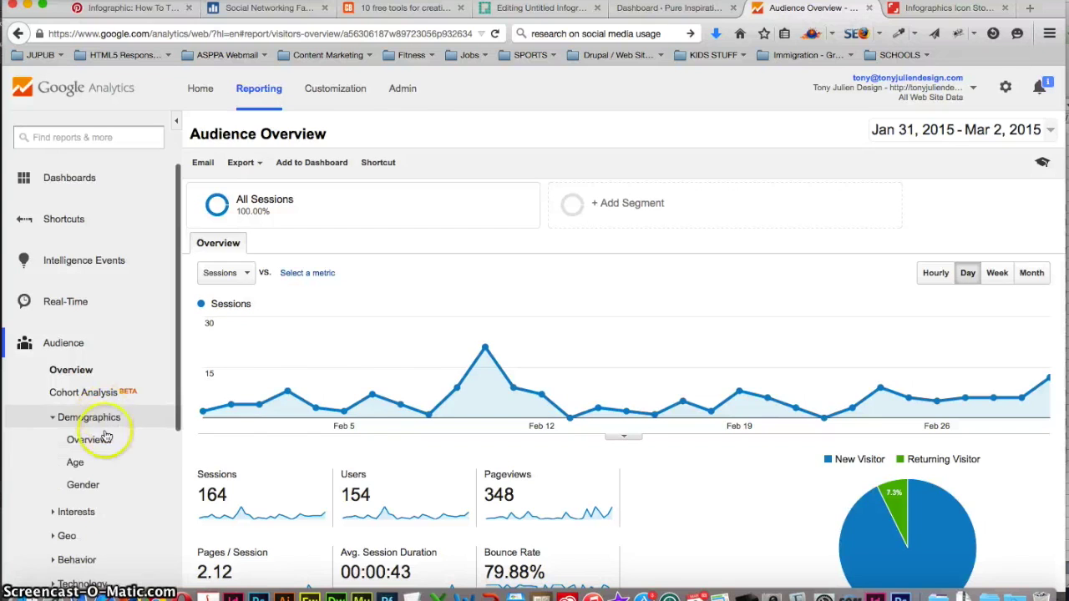
{"action": "left_click", "coordinate": [75, 462]}
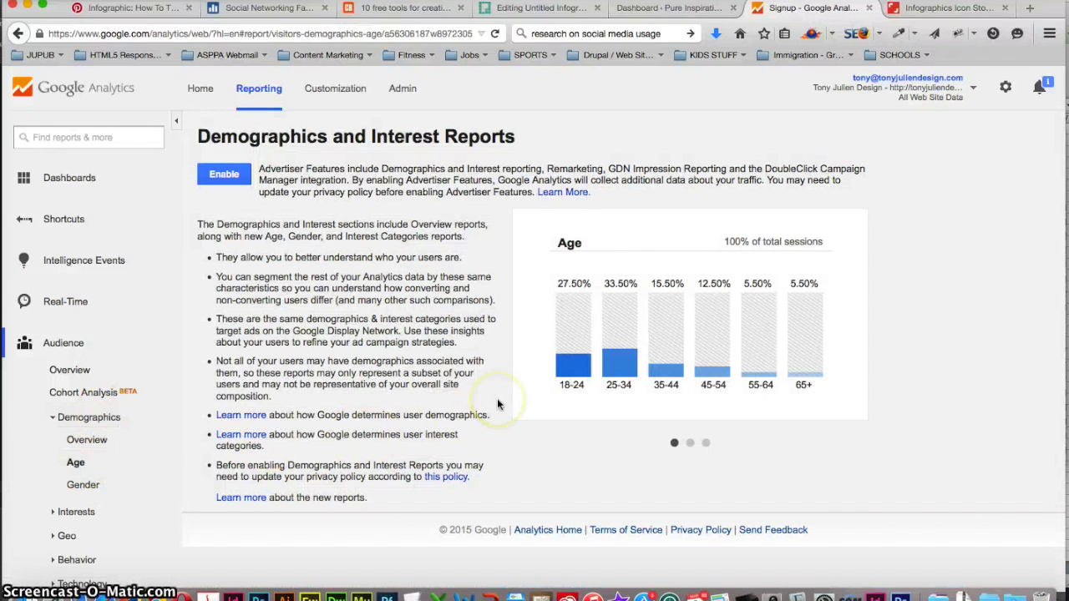
- Return from the Age report to the WordPress dashboard's 90-day analytics widget
{"action": "scroll", "coordinate": [107, 514], "scroll_direction": "down", "scroll_amount": 1}
{"action": "scroll", "coordinate": [107, 518], "scroll_direction": "down", "scroll_amount": 2}
{"action": "scroll", "coordinate": [106, 518], "scroll_direction": "up", "scroll_amount": 3}
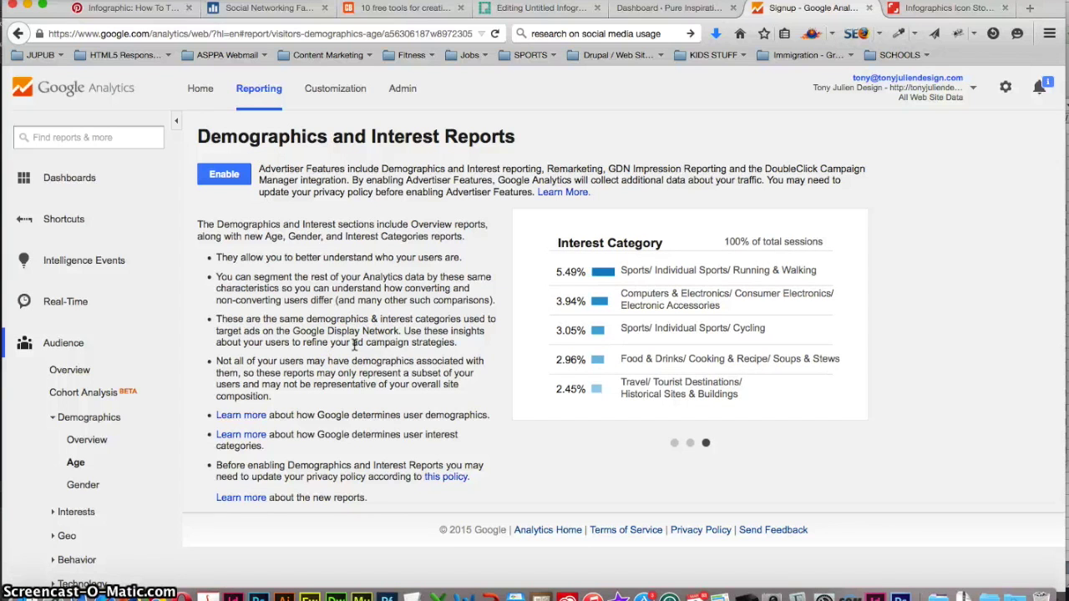
{"action": "left_click", "coordinate": [670, 10]}
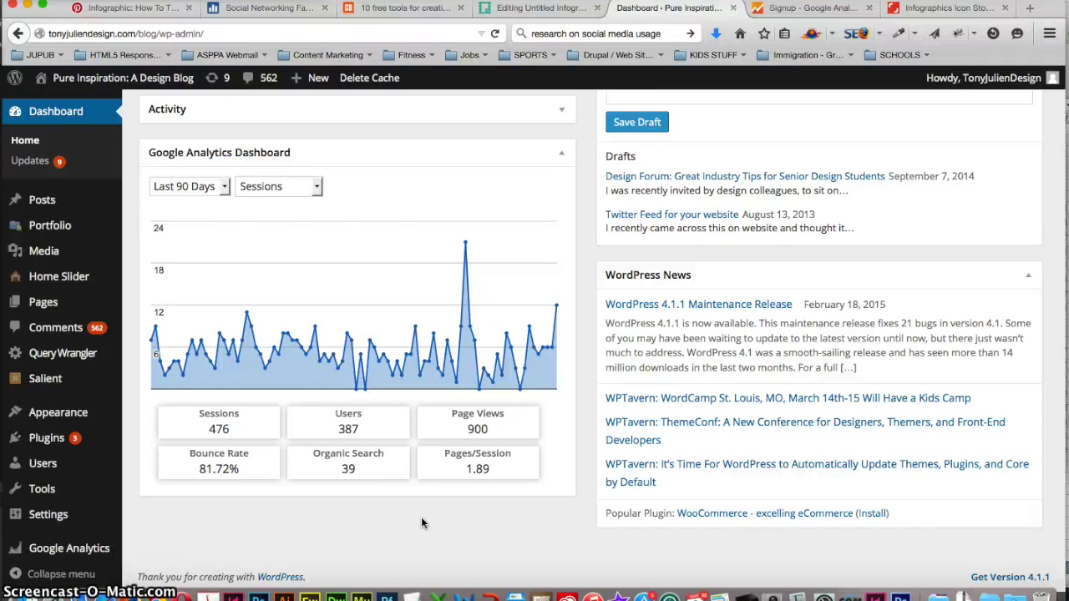
- Check the peak-day session count, then limit the WordPress analytics widget to Last 7 Days
{"action": "left_click", "coordinate": [465, 246]}
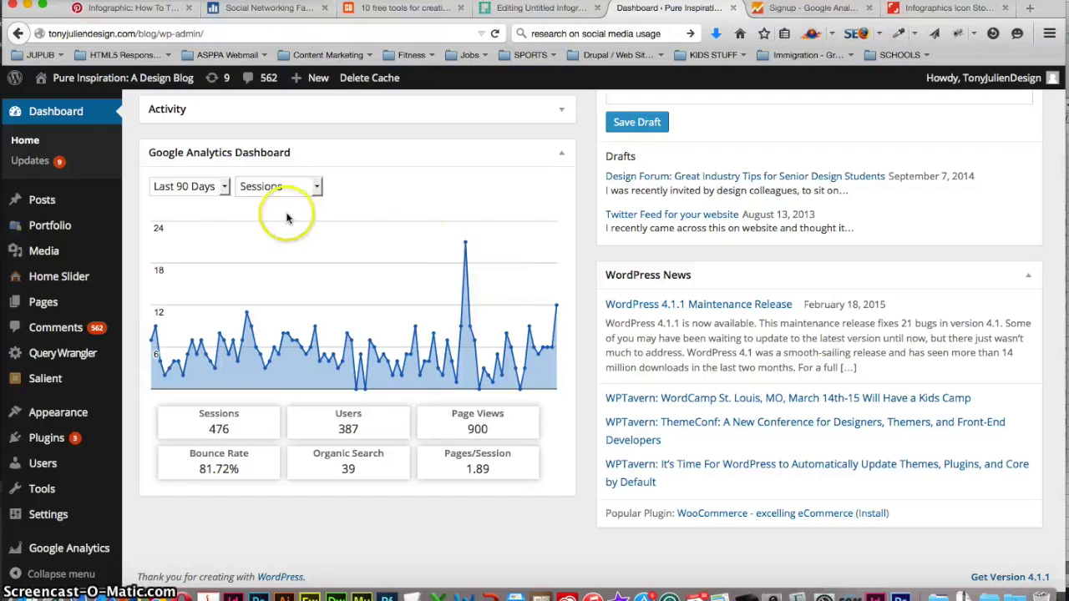
{"action": "left_click", "coordinate": [211, 188]}
{"action": "left_click", "coordinate": [209, 250]}
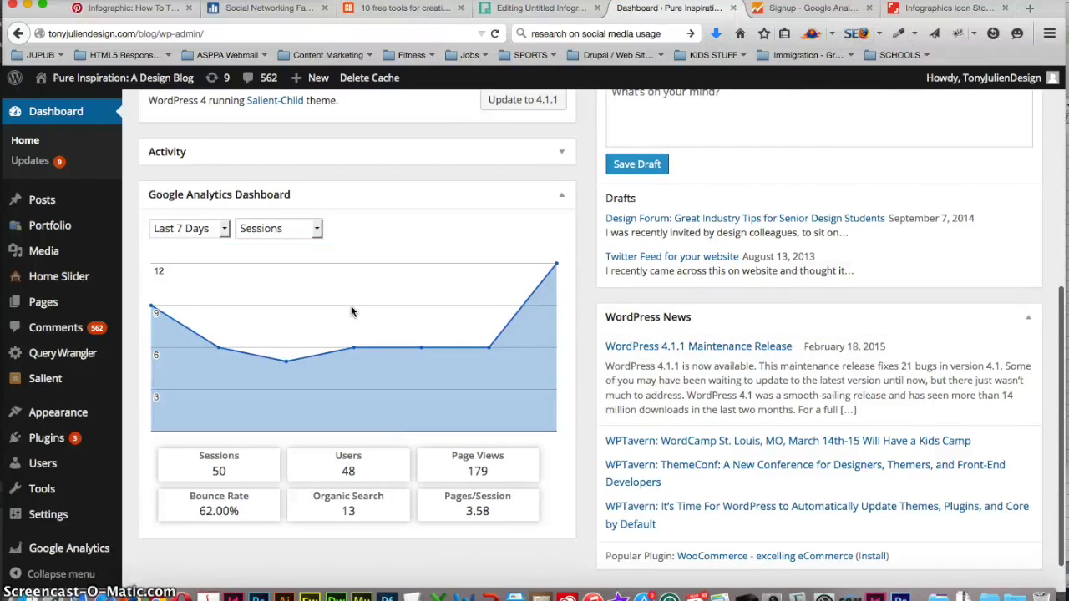
- Review the 7-day widget showing 50 sessions and return to Google Analytics Demographics
{"action": "scroll", "coordinate": [351, 309], "scroll_direction": "down", "scroll_amount": 2}
{"action": "left_click", "coordinate": [281, 433]}
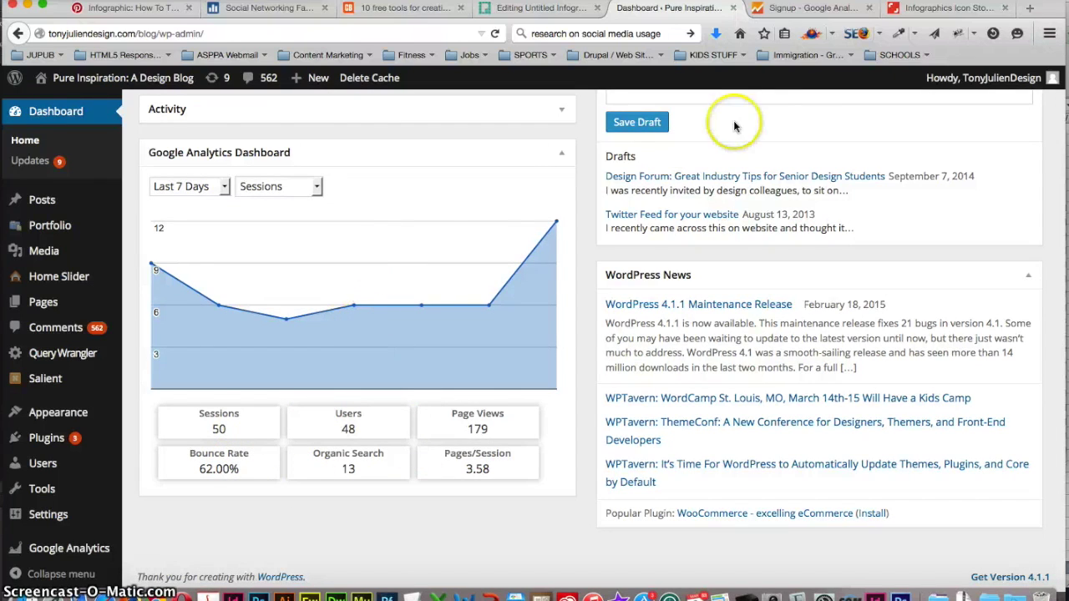
{"action": "left_click", "coordinate": [802, 10]}
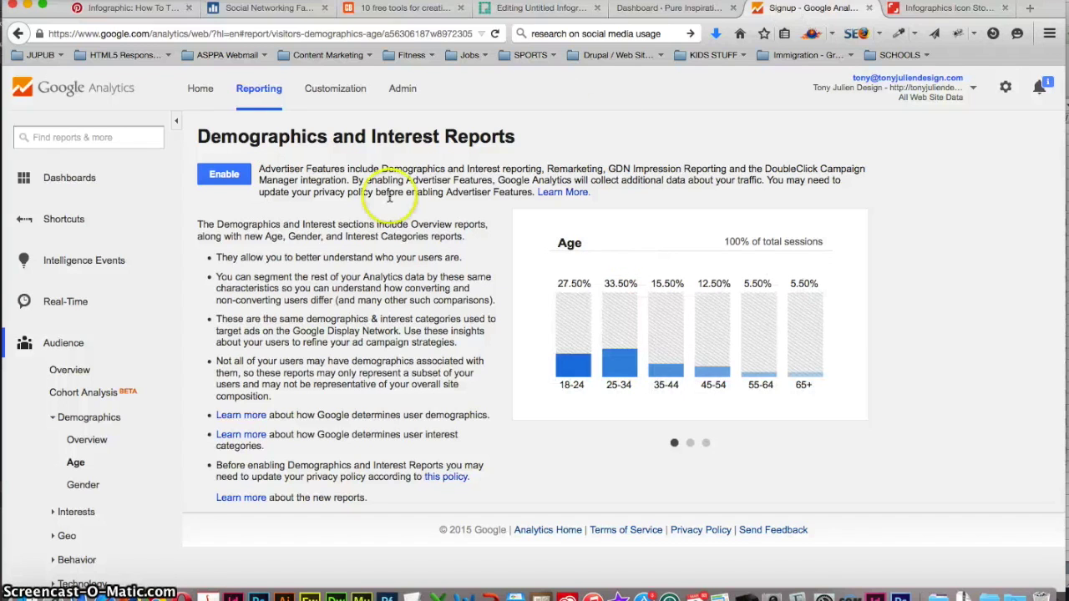
{"action": "scroll", "coordinate": [116, 487], "scroll_direction": "down", "scroll_amount": 1}
{"action": "scroll", "coordinate": [115, 488], "scroll_direction": "down", "scroll_amount": 3}
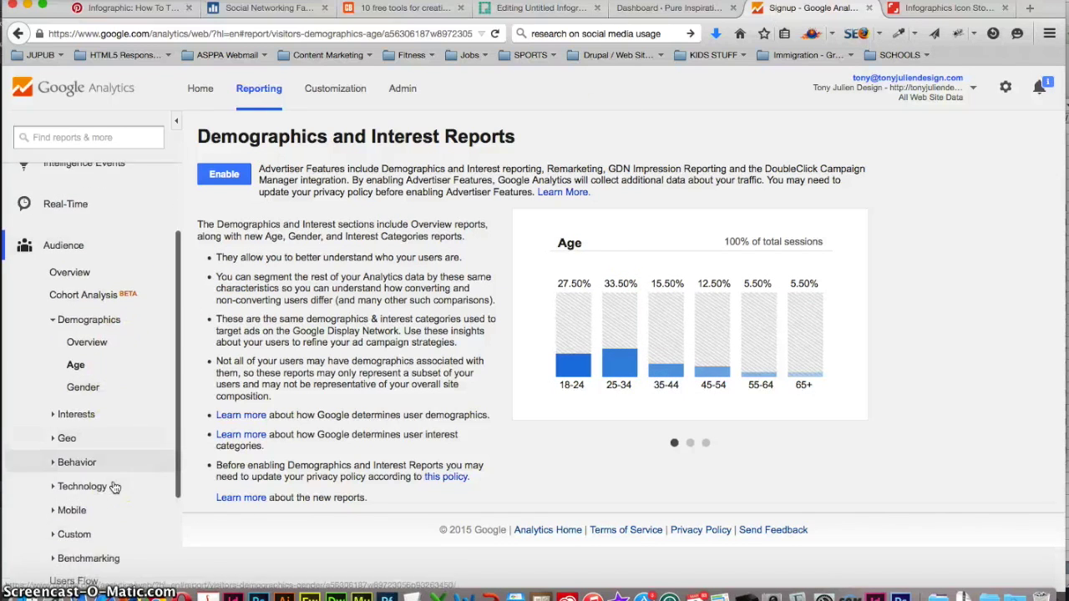
{"action": "scroll", "coordinate": [115, 487], "scroll_direction": "down", "scroll_amount": 1}
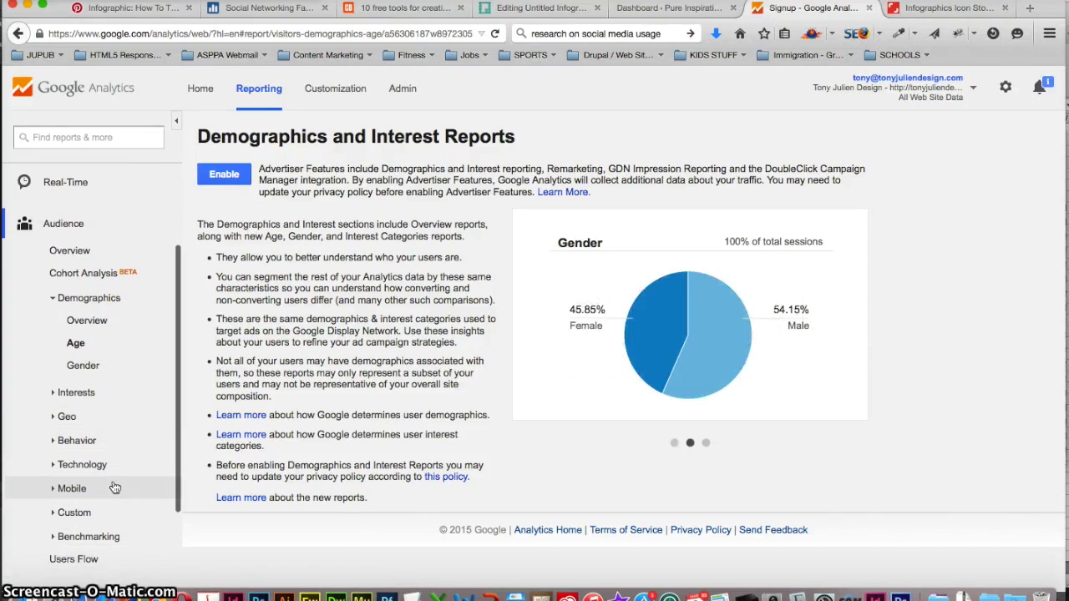